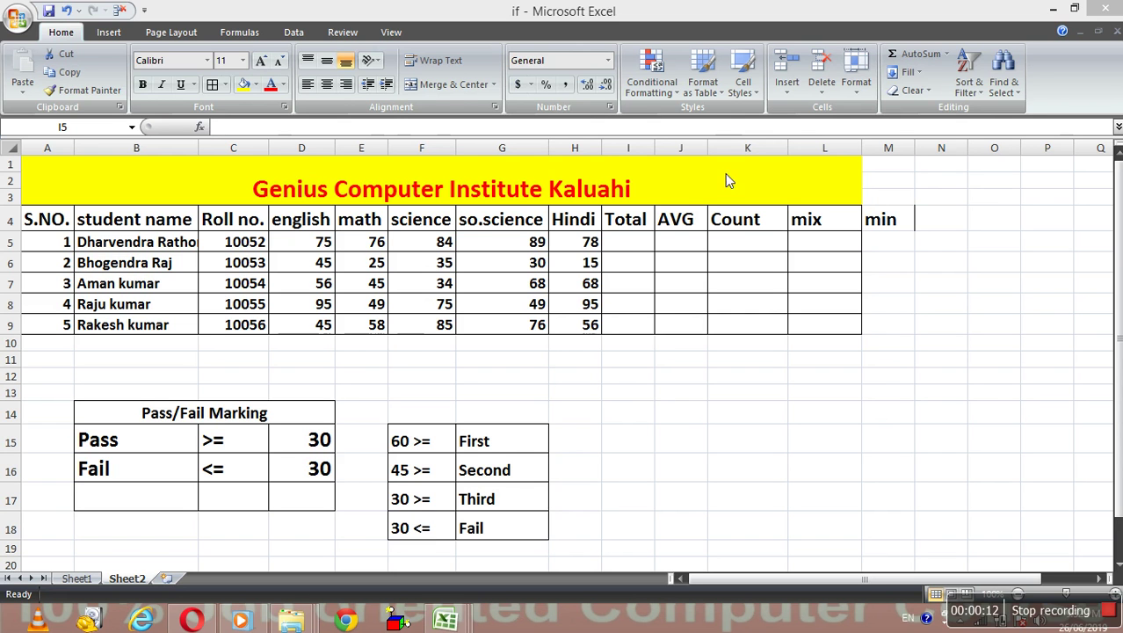
Try a typed =SUM(D5:H5) total in I5, then delete it again.
left_click(647, 240)
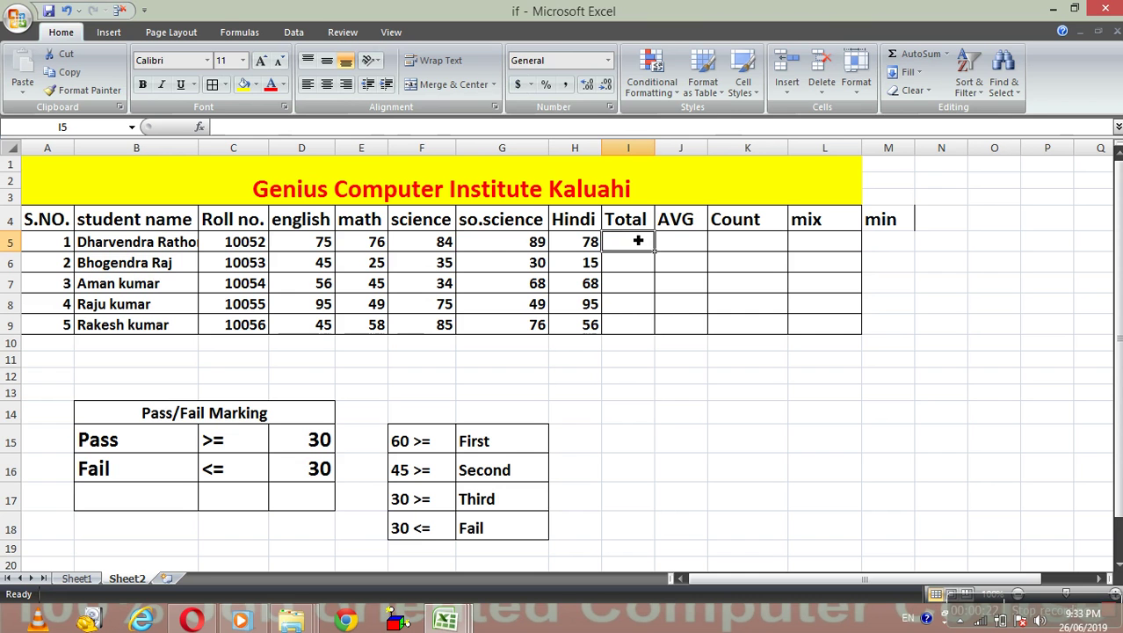
type("=")
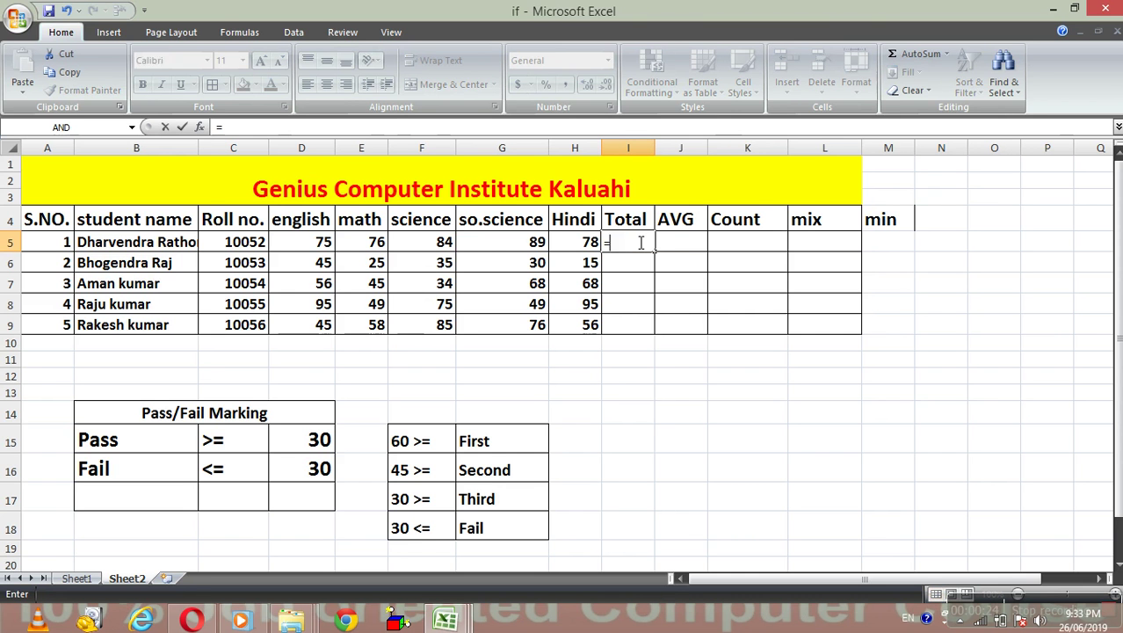
type("sum")
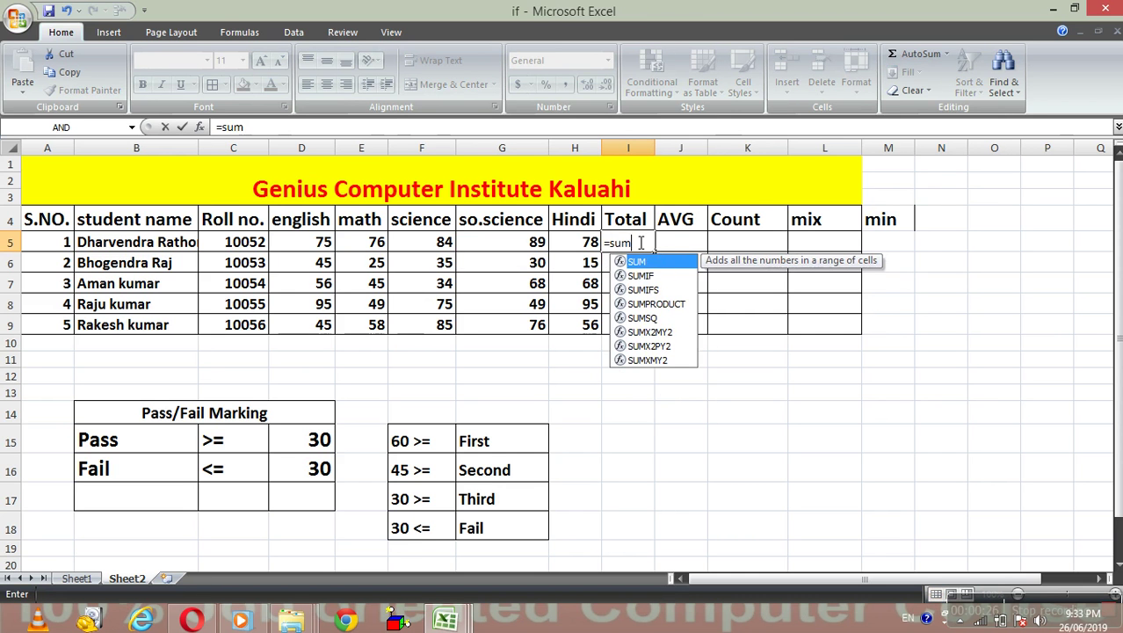
type("(")
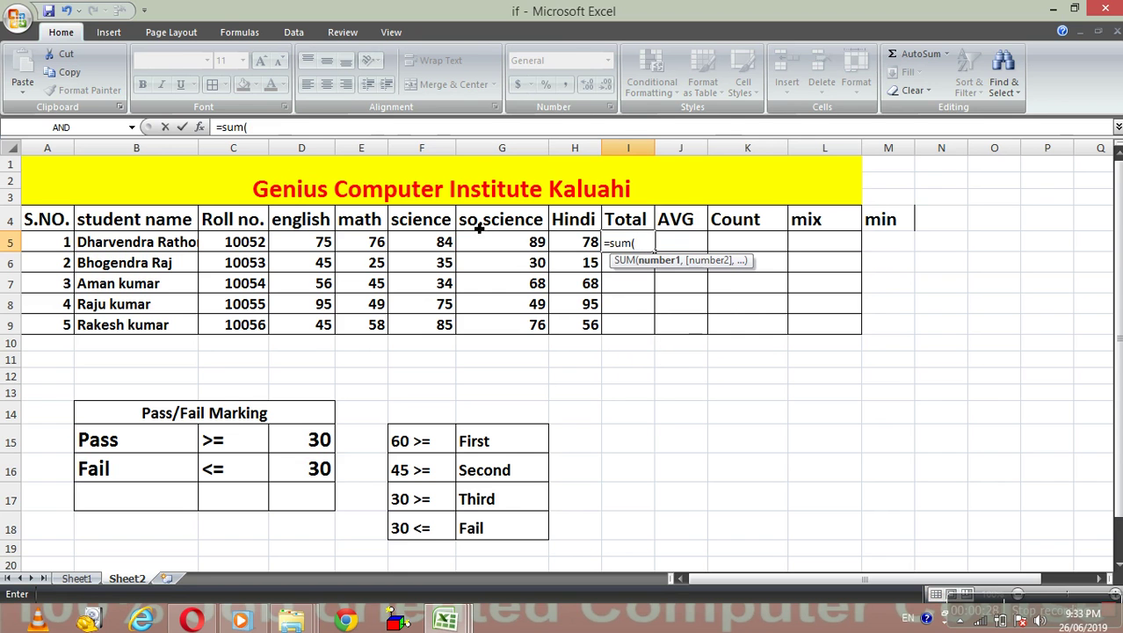
left_click(313, 245)
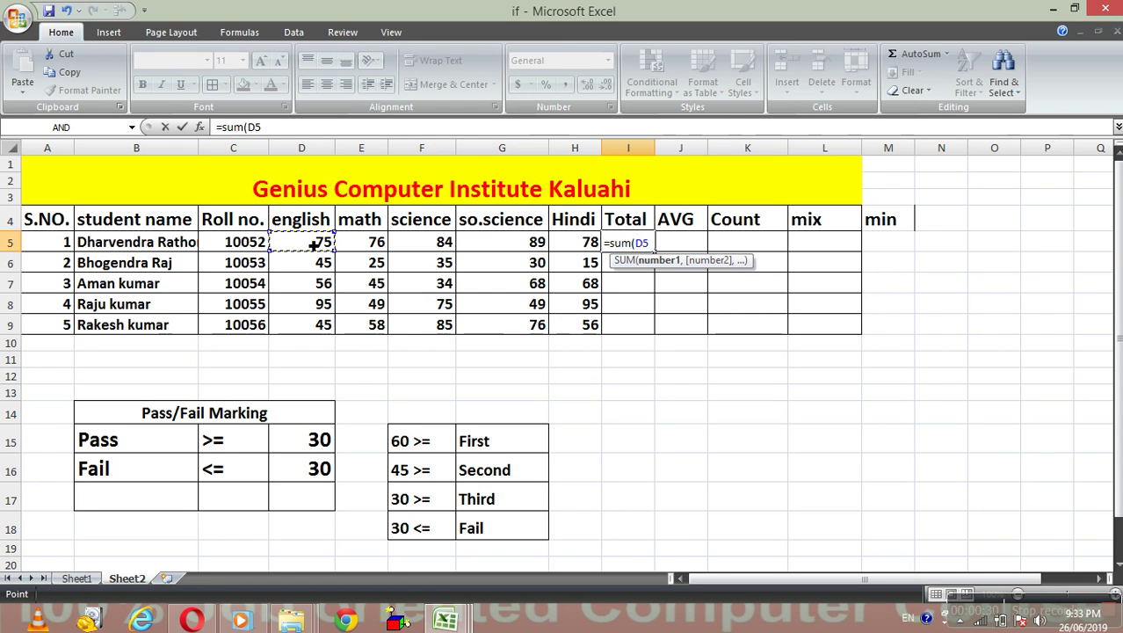
key("F8")
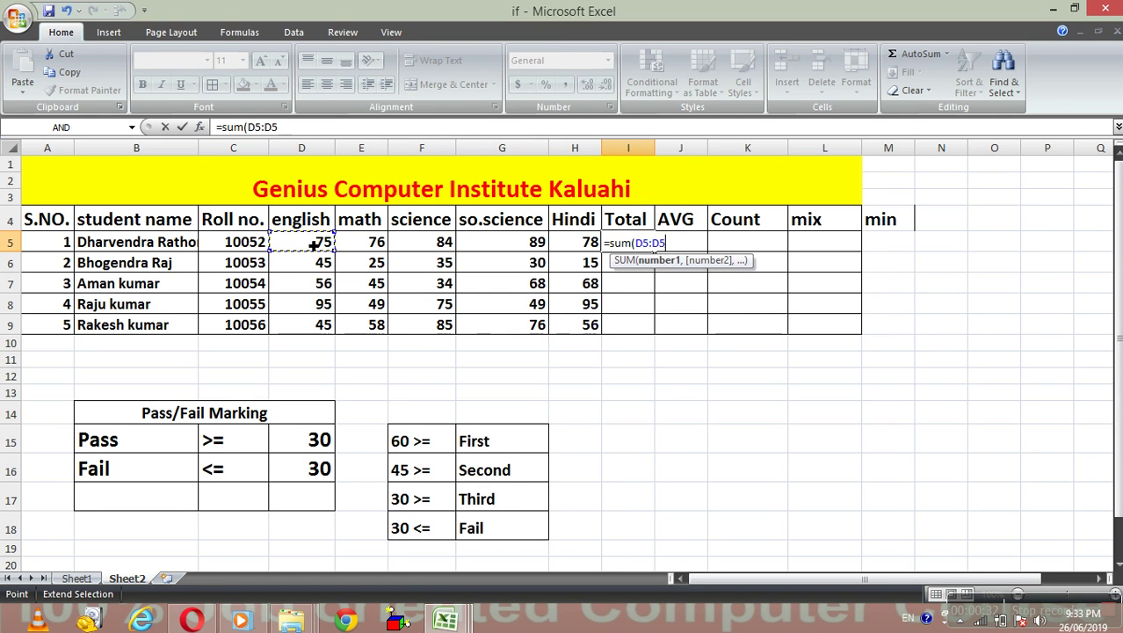
left_click(580, 249)
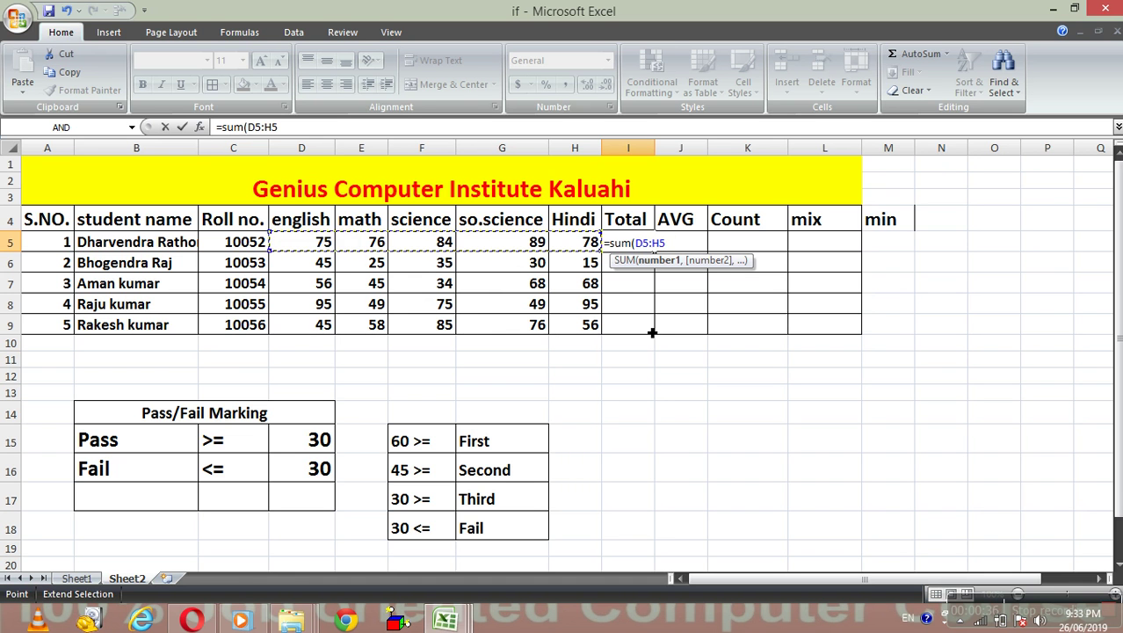
key("Return")
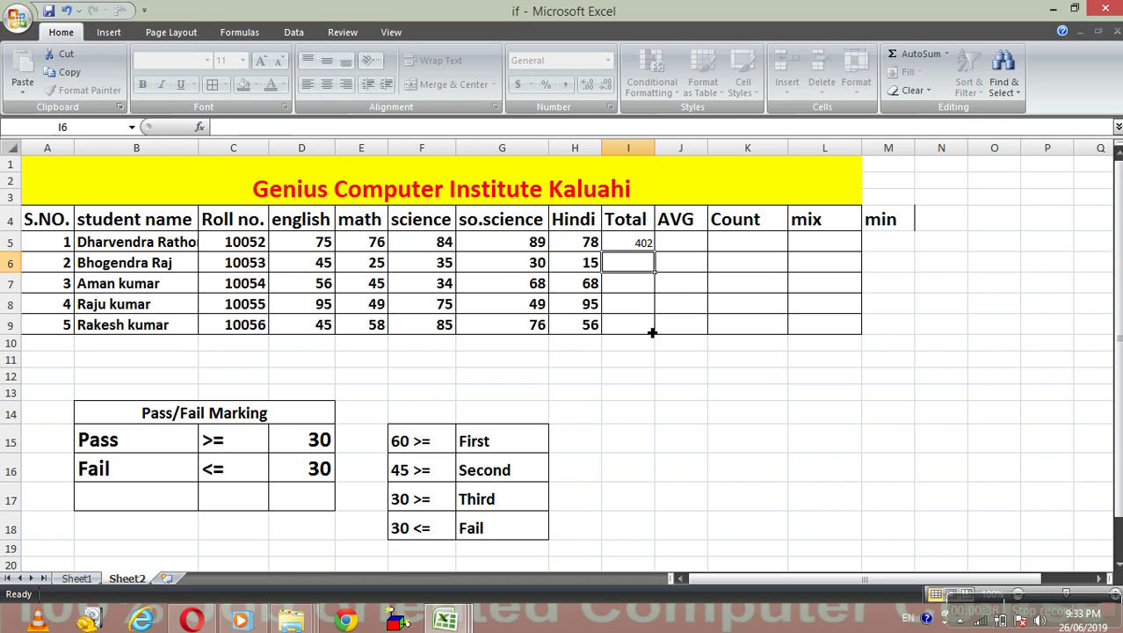
left_click(644, 246)
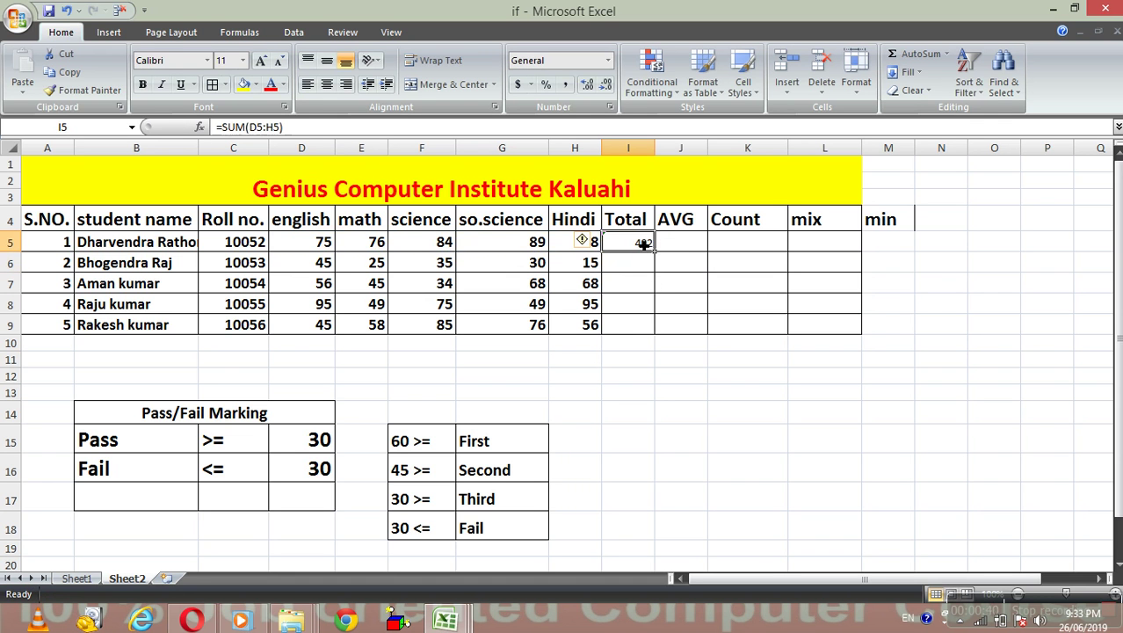
key("Delete")
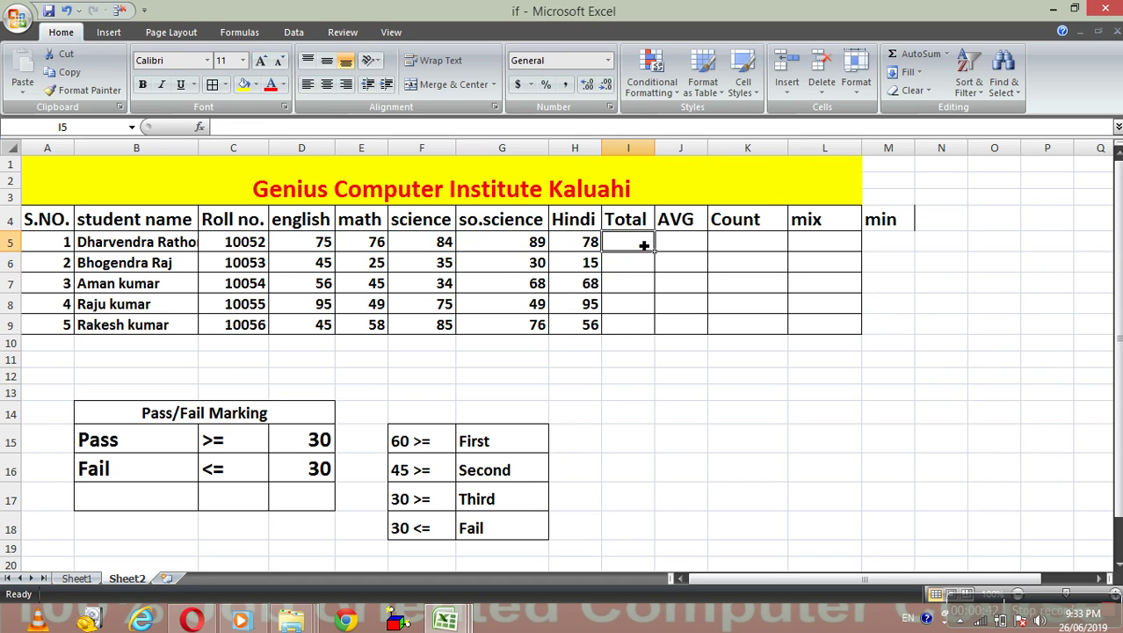
Insert an AutoSum total =SUM(D5:H5) in I5 for the first student.
left_click(913, 54)
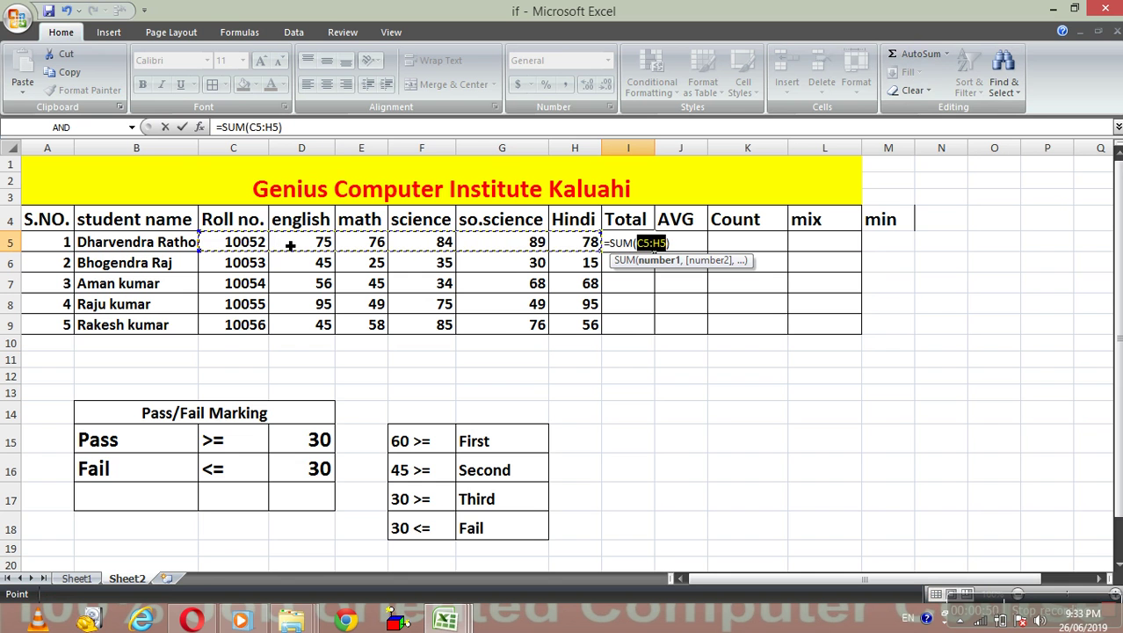
left_click(290, 246)
left_click_drag(290, 246, 594, 241)
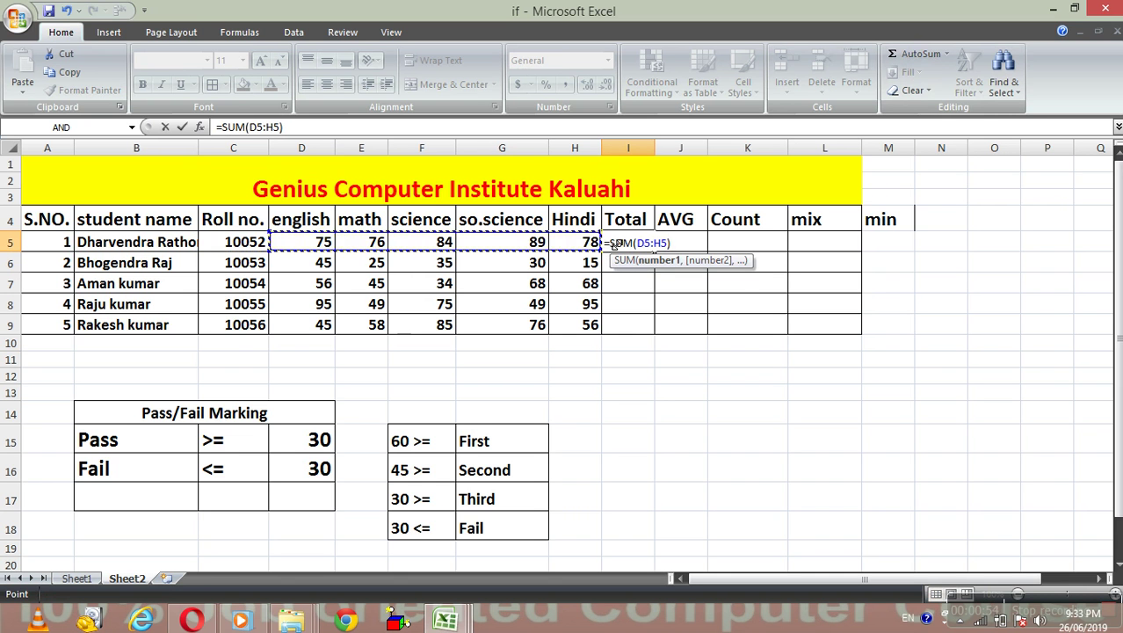
key("Return")
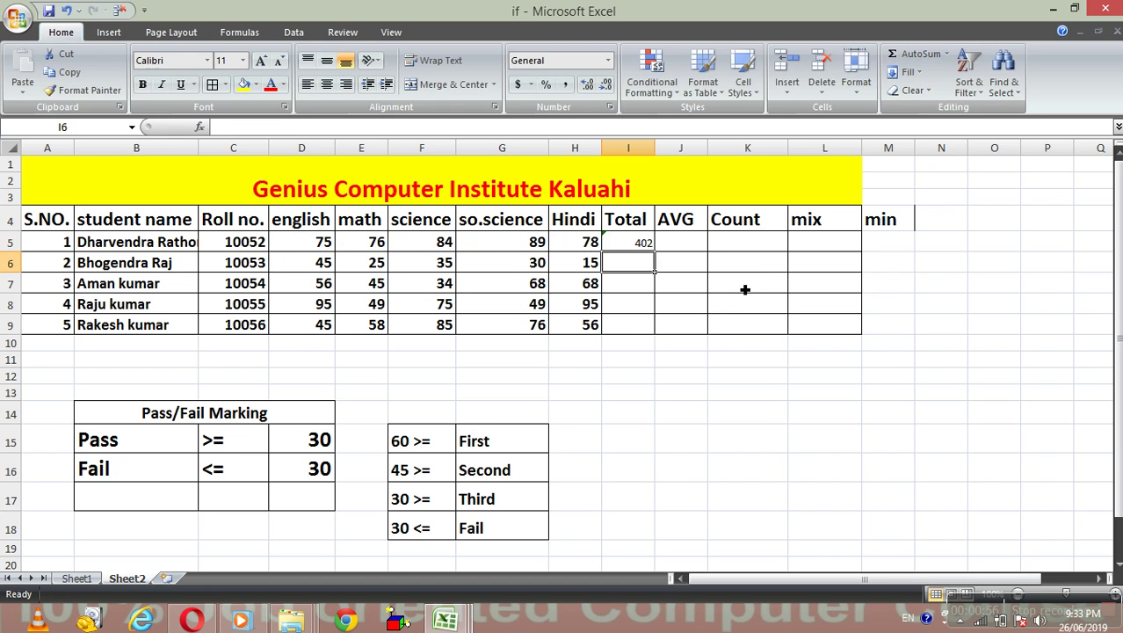
Fill the total down I5:I9 with Ctrl+D, giving 402, 150, 271, 363 and 320.
left_click(635, 244)
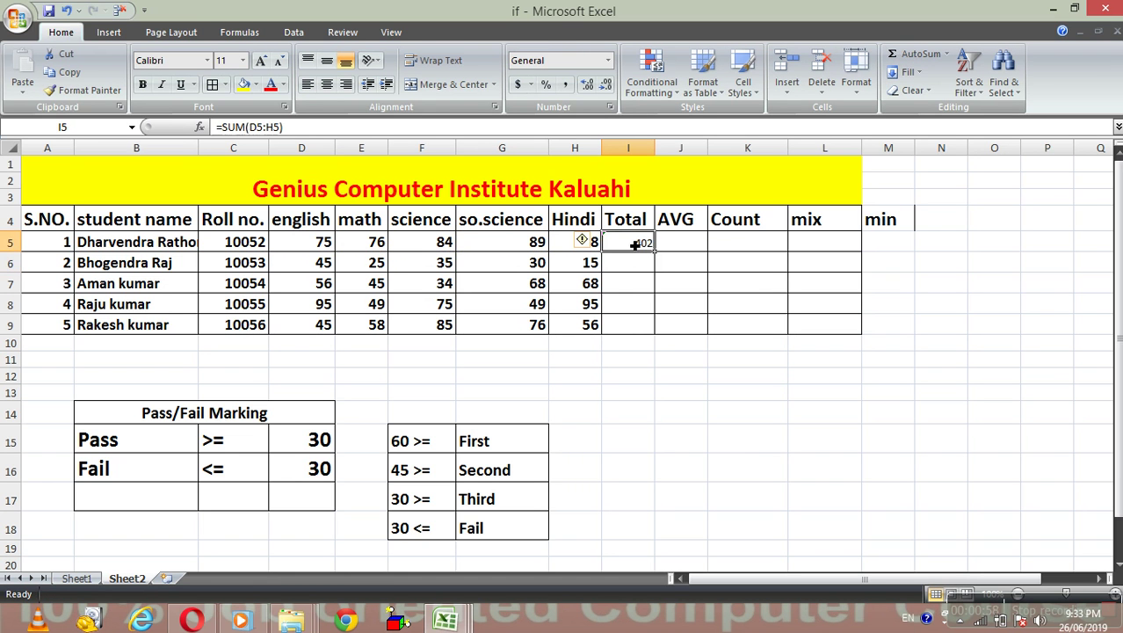
left_click_drag(659, 258, 664, 335)
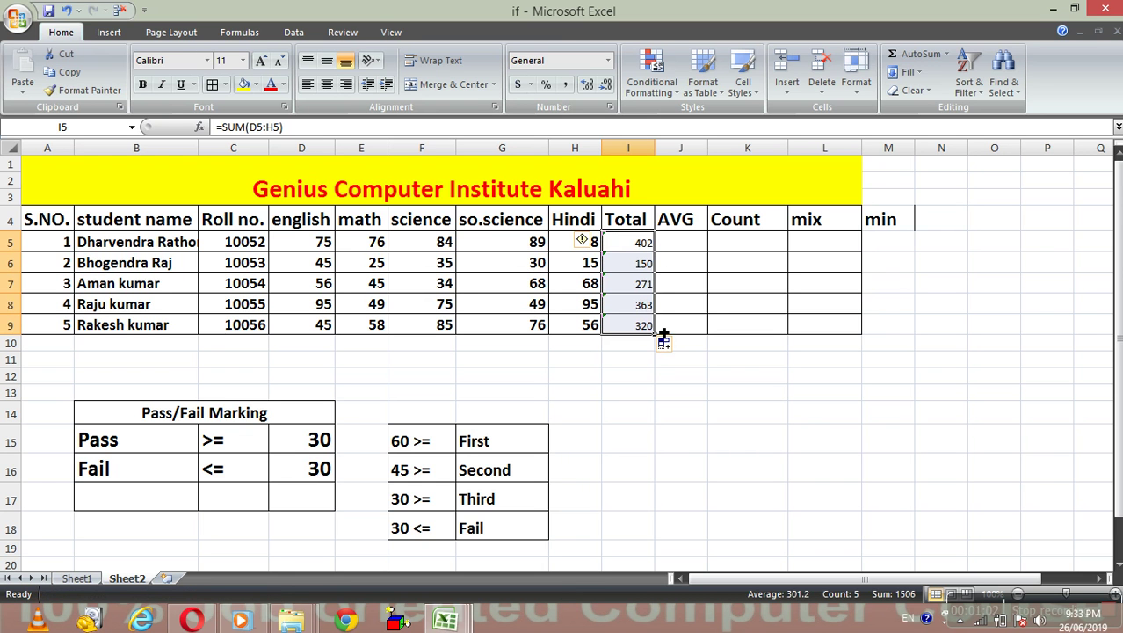
key("ctrl+z")
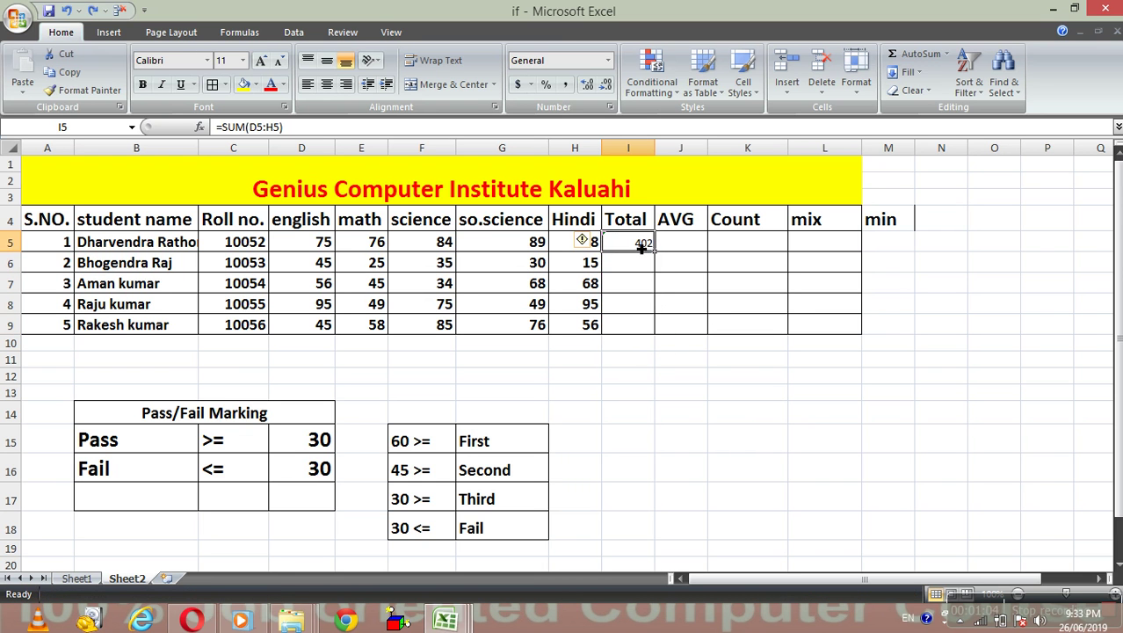
left_click_drag(638, 257, 629, 334)
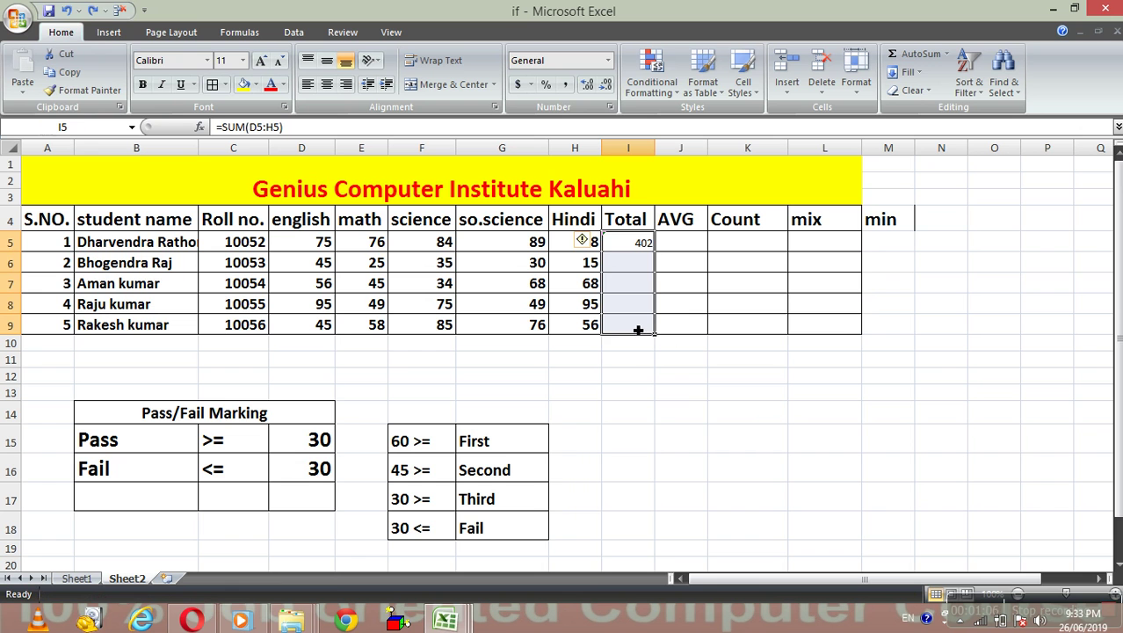
key("ctrl+d")
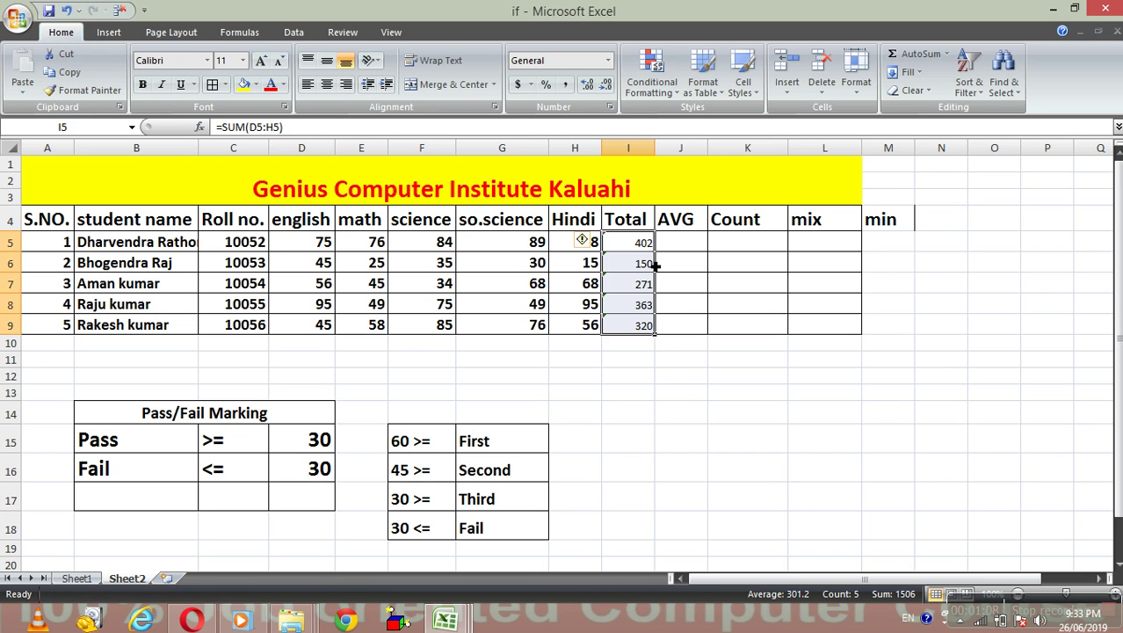
left_click(687, 243)
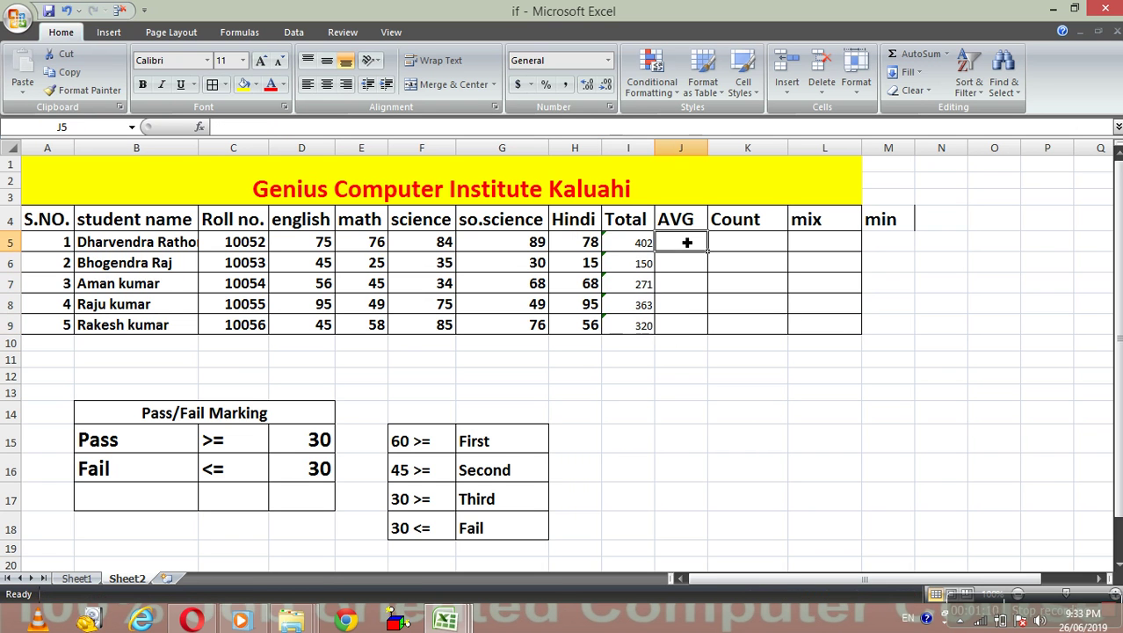
Add =AVERAGE(D5:H5) in J5 via AutoSum, showing 80.4.
left_click(947, 55)
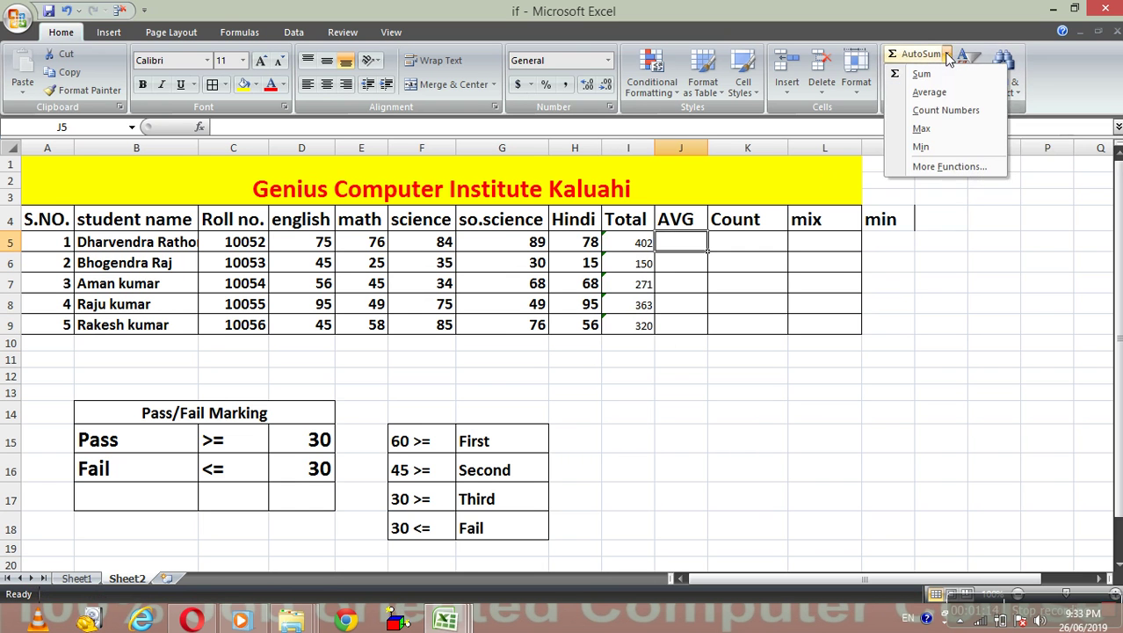
left_click(945, 94)
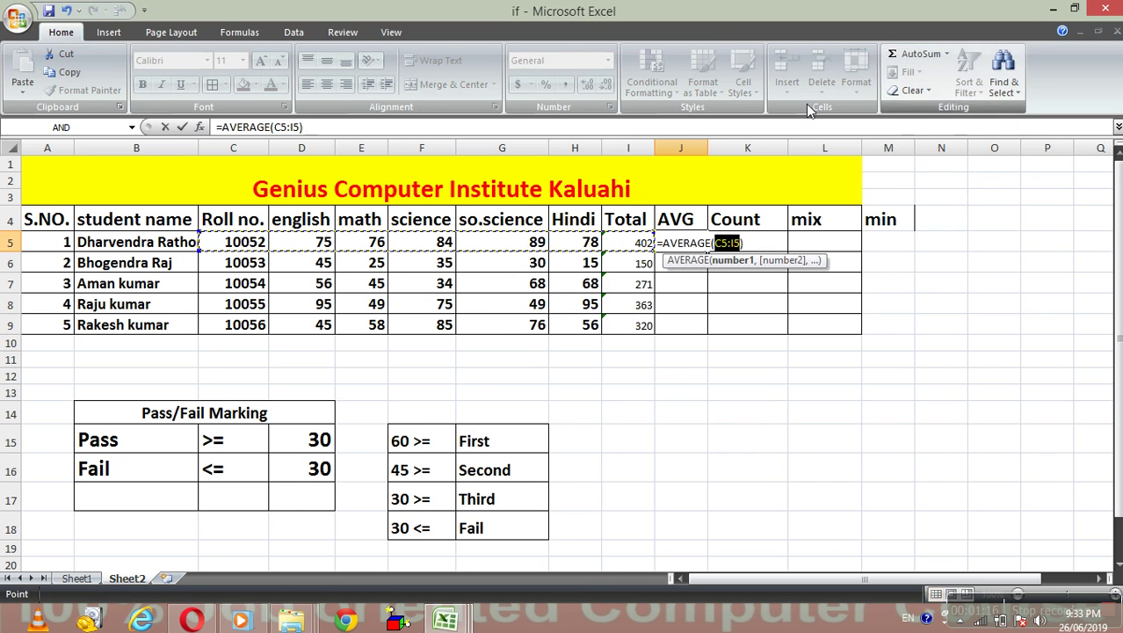
left_click_drag(294, 243, 579, 246)
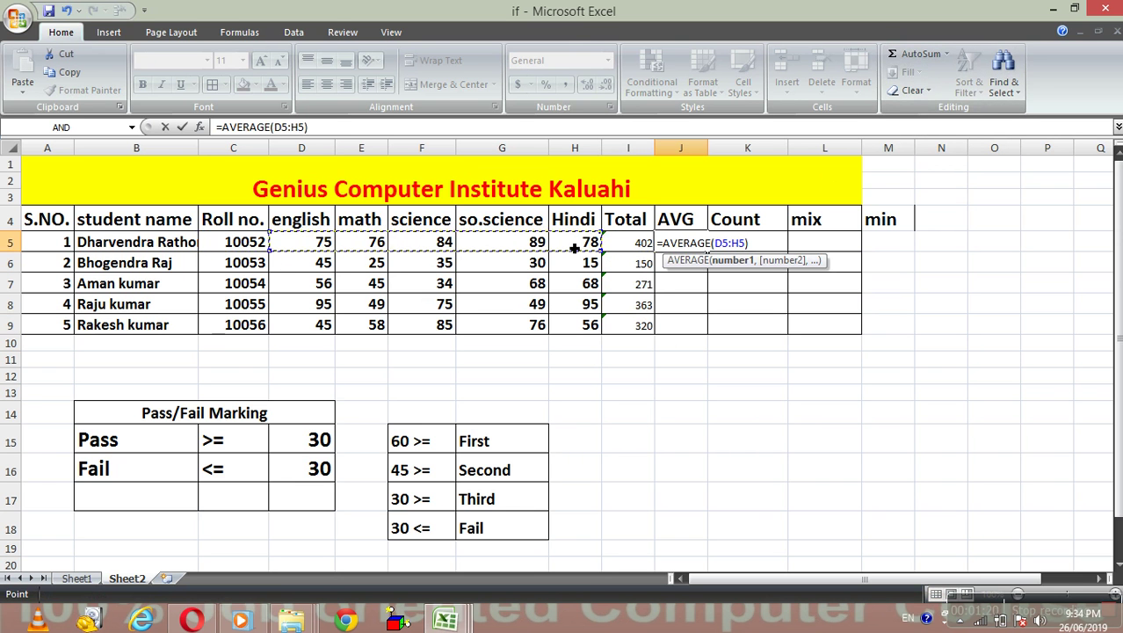
key("Return")
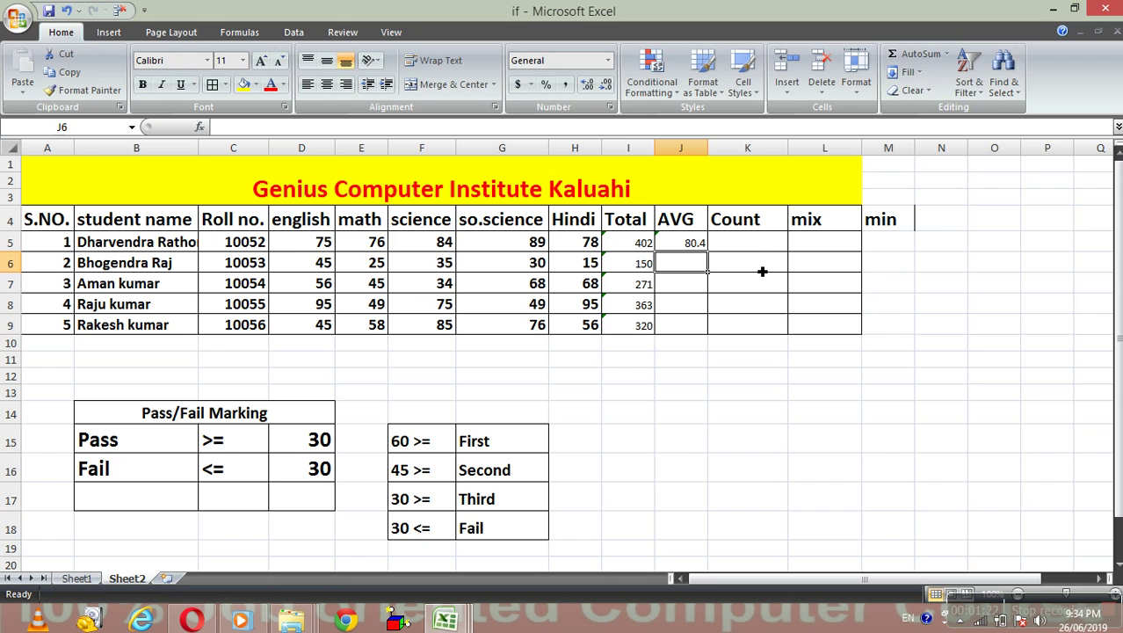
Add =COUNT(D5:H5) in K5 via AutoSum Count Numbers, showing 5.
left_click(752, 245)
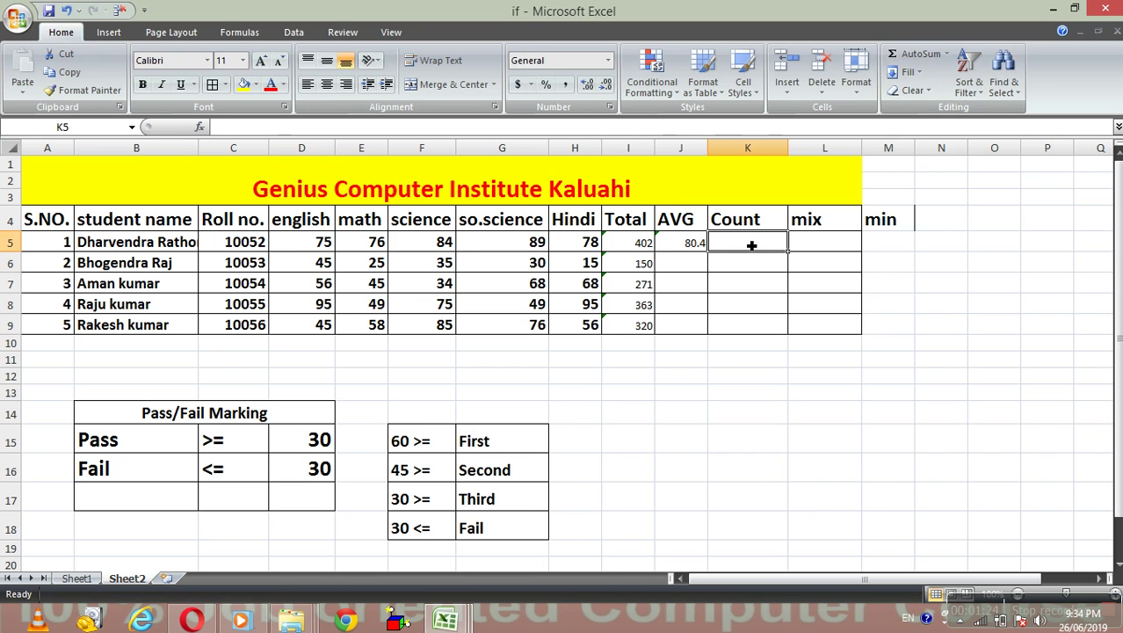
left_click(947, 55)
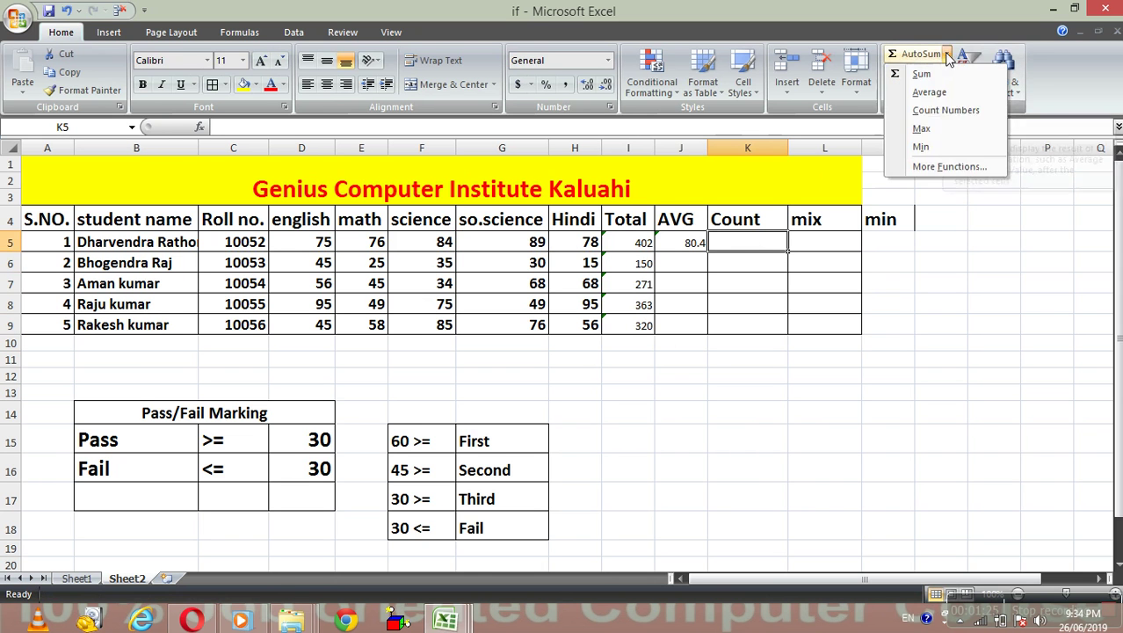
left_click(944, 110)
left_click_drag(315, 244, 553, 250)
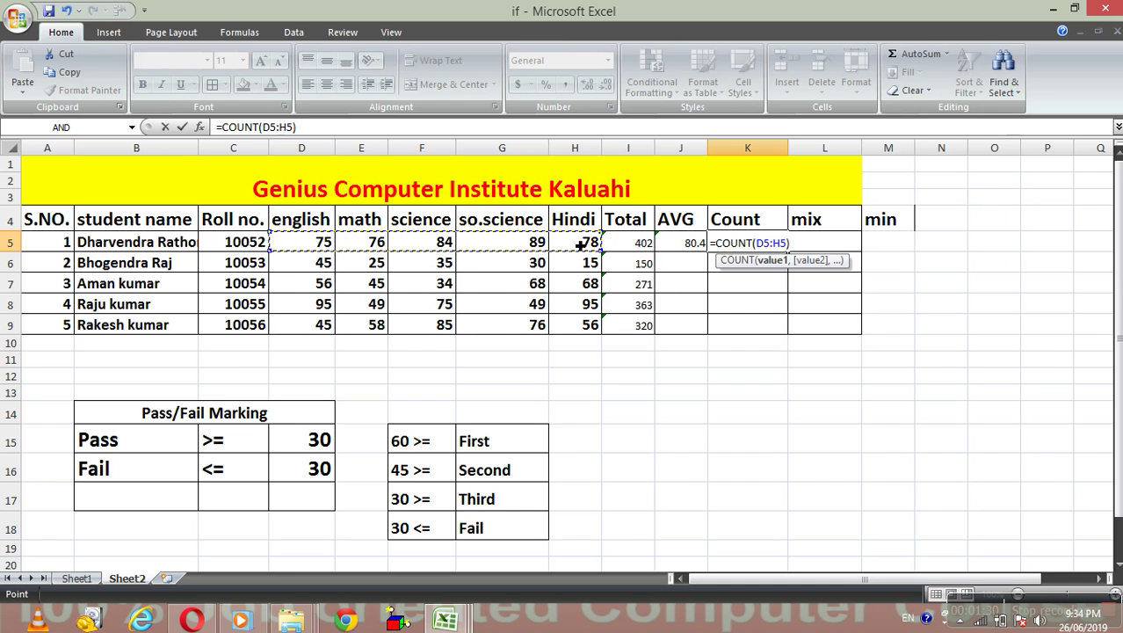
key("Return")
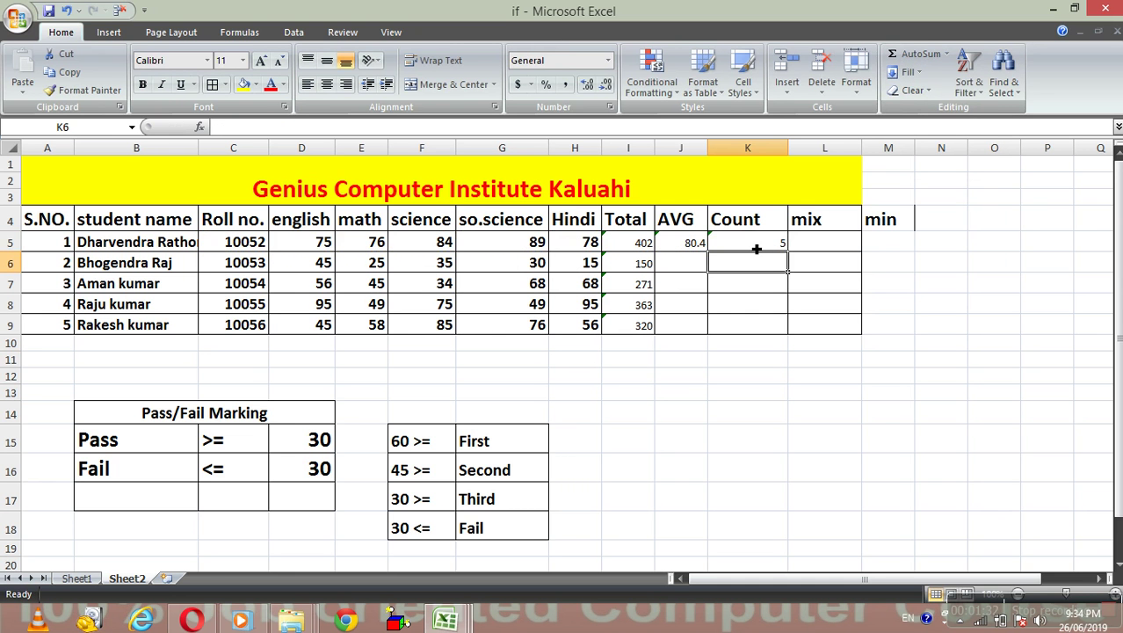
left_click(832, 251)
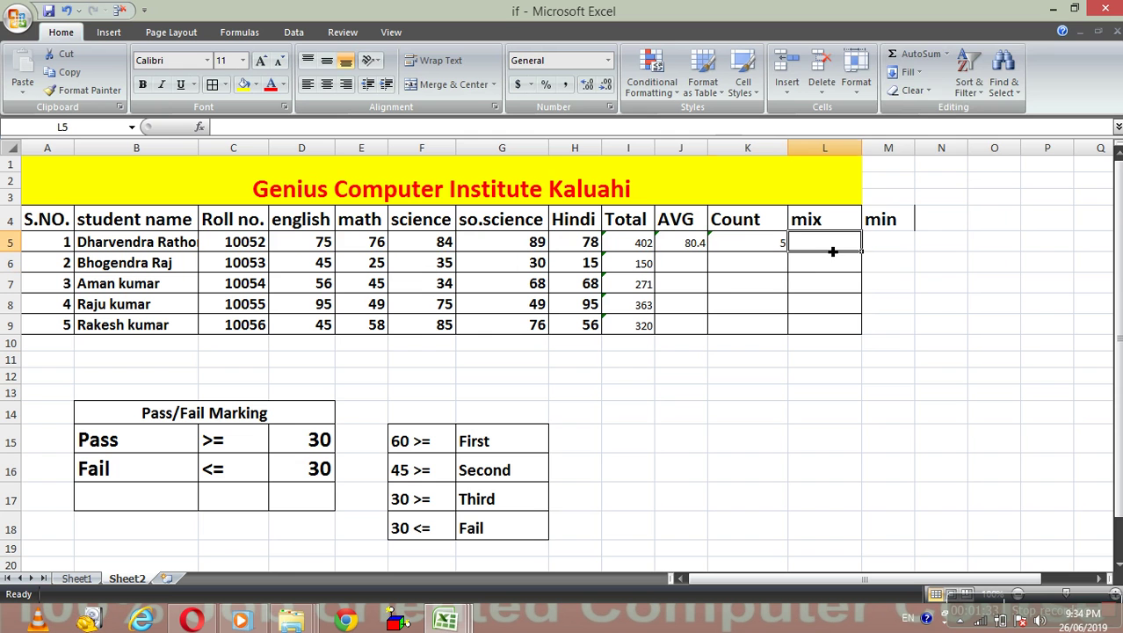
Insert =MAX(D5:H5) in L5 for the first student's highest mark.
left_click(947, 53)
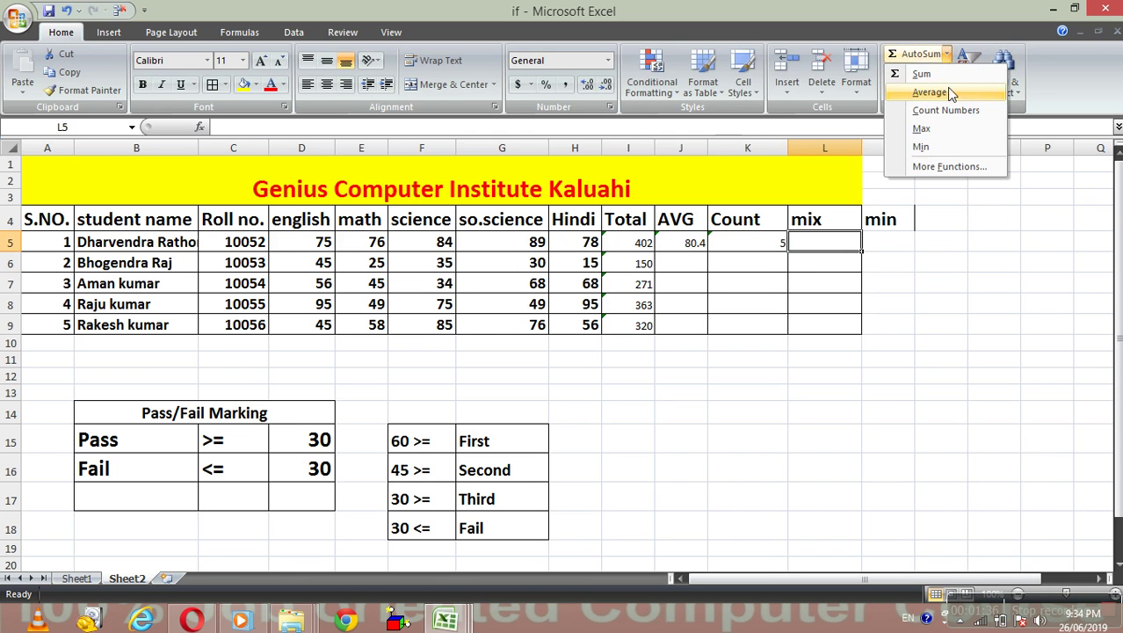
left_click(947, 134)
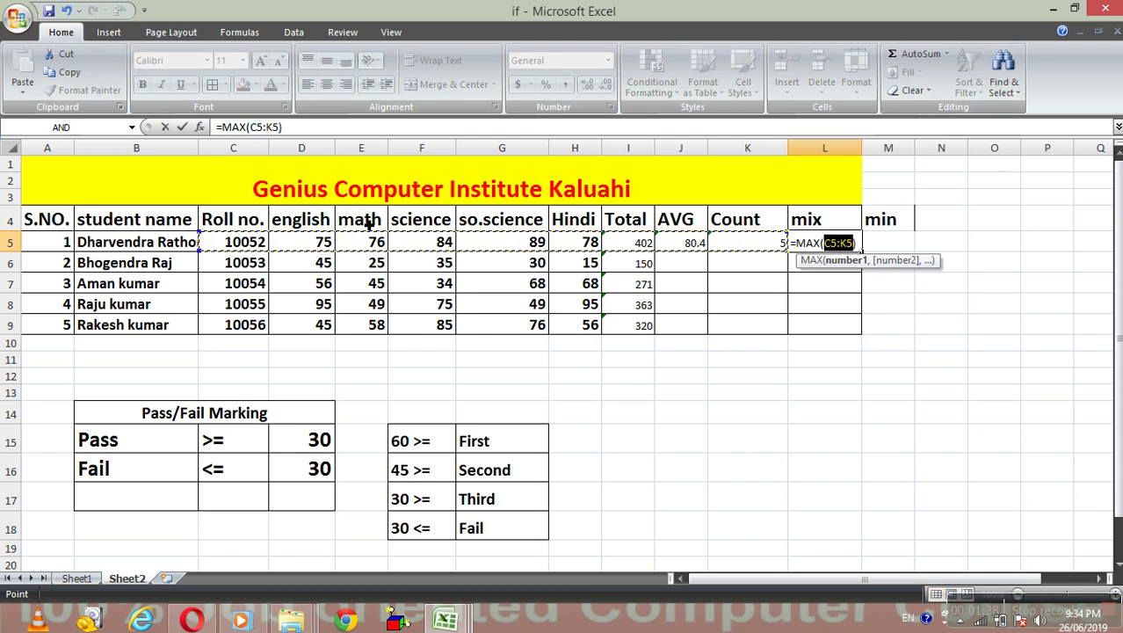
left_click(309, 242)
left_click_drag(309, 242, 655, 248)
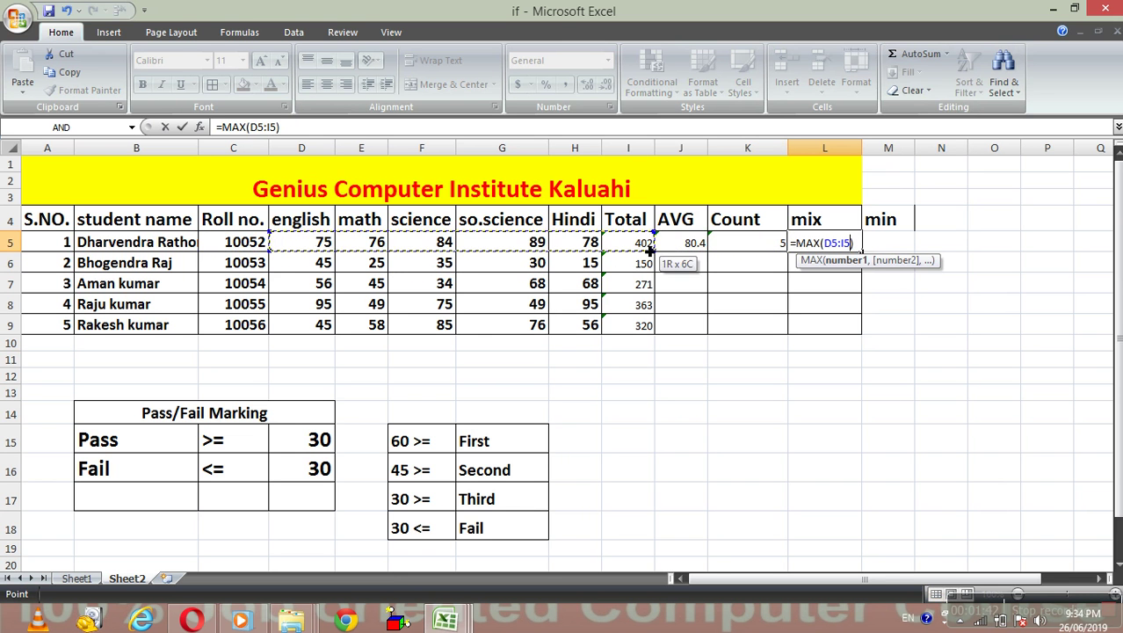
left_click_drag(651, 251, 601, 249)
key("Return")
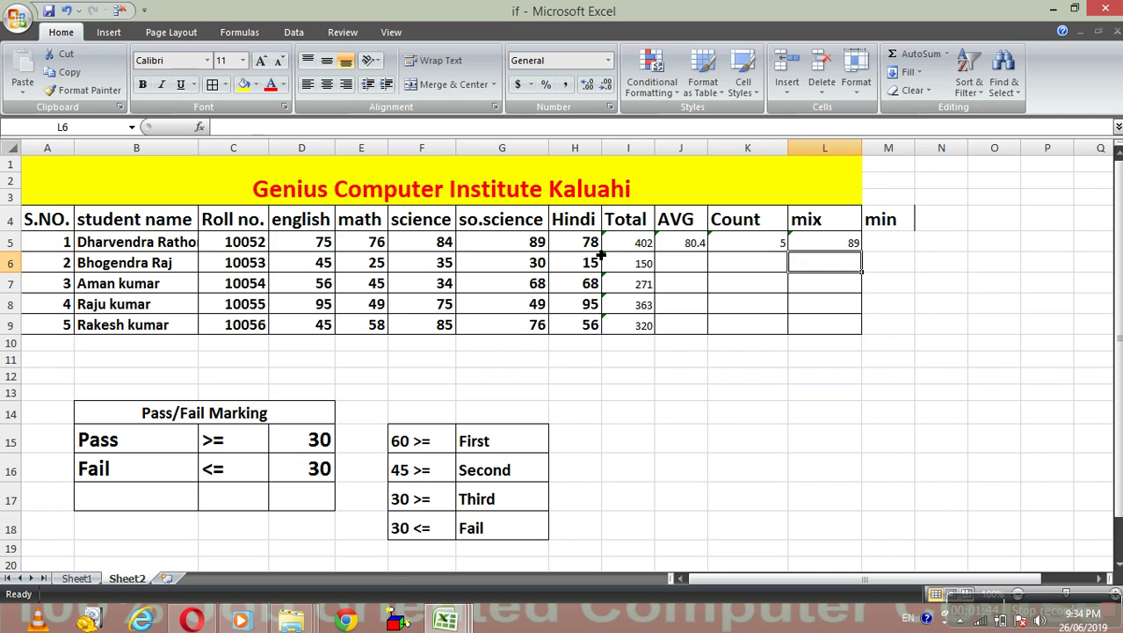
Insert =MIN(D5:H5) in M5 for the first student's lowest mark.
left_click(888, 249)
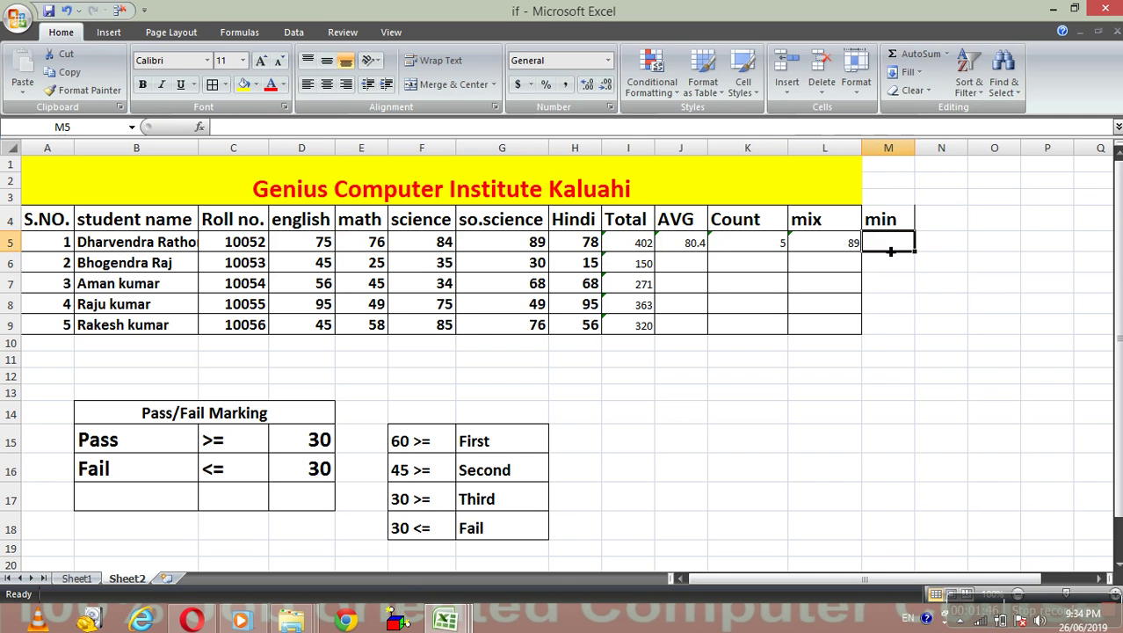
left_click(947, 53)
left_click(921, 147)
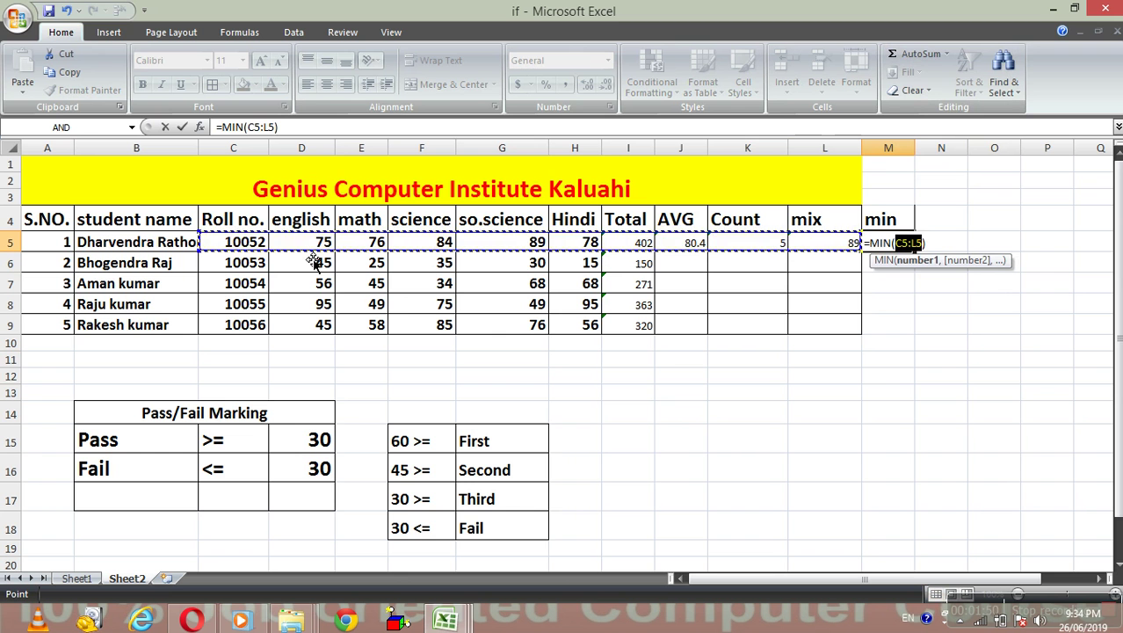
left_click_drag(313, 247, 620, 262)
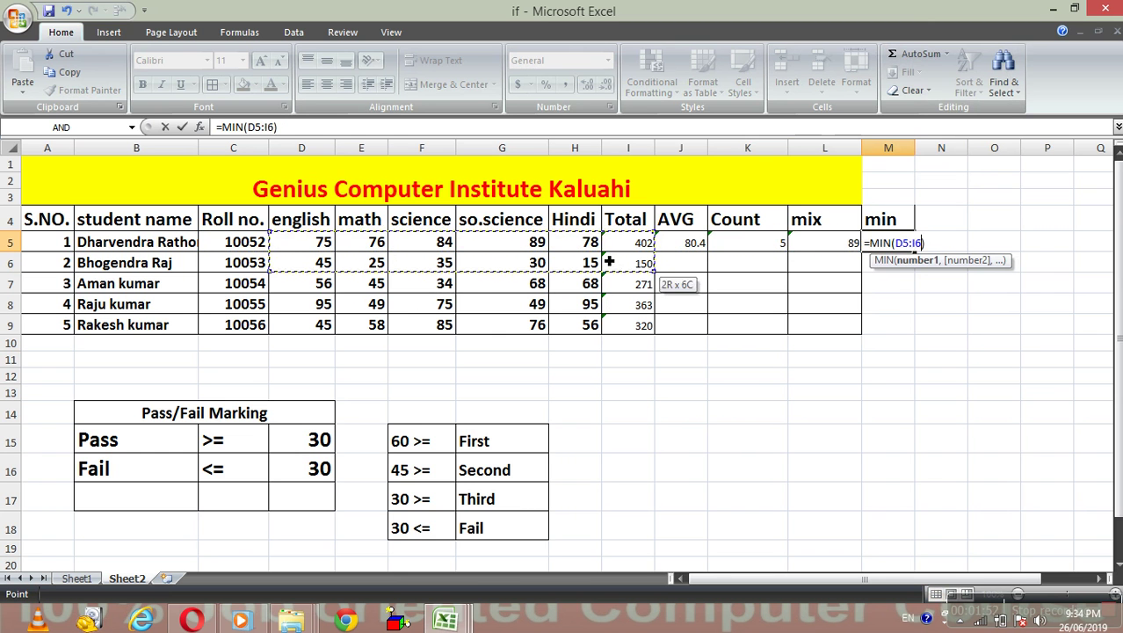
left_click_drag(621, 262, 591, 252)
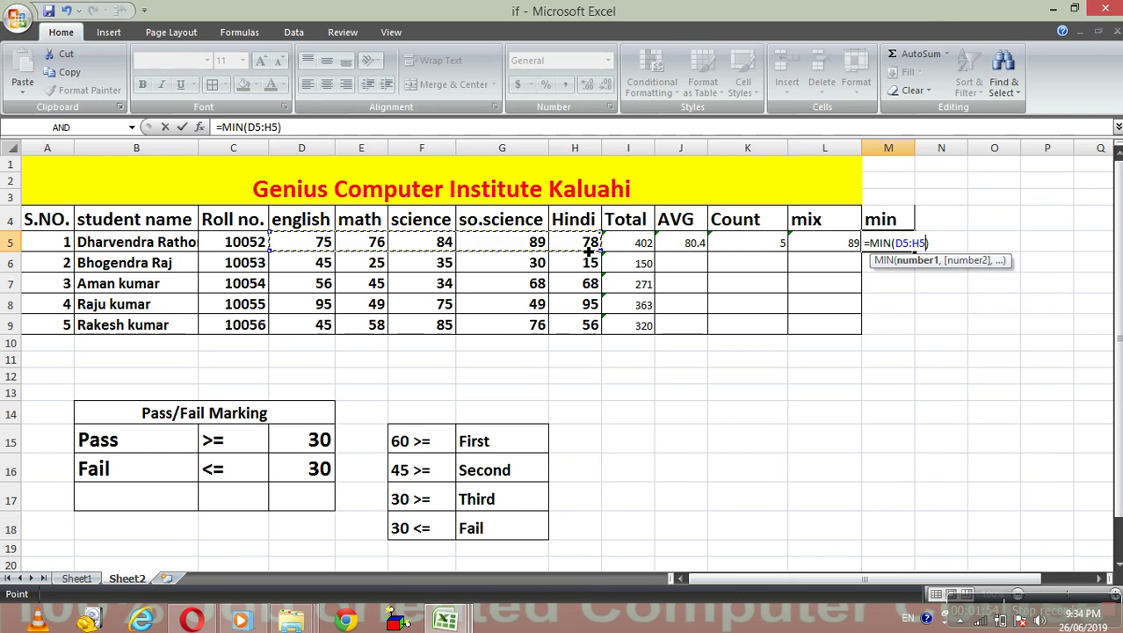
key("Return")
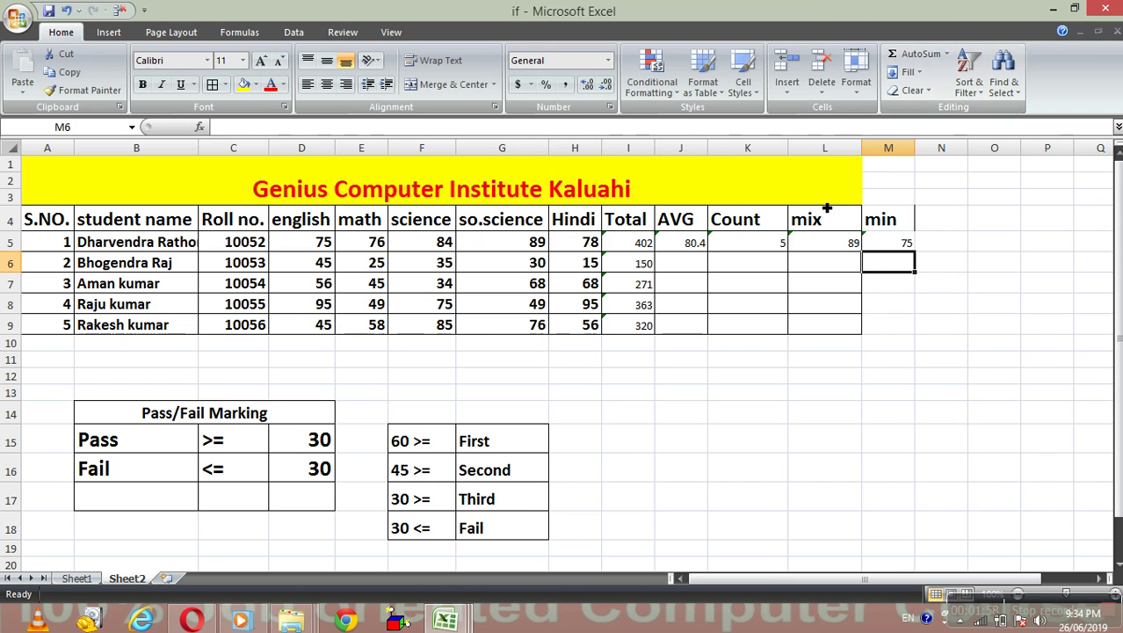
Fill the AVG, Count, mix and min formulas down rows 5–9 in columns J to M.
left_click_drag(693, 243, 693, 330)
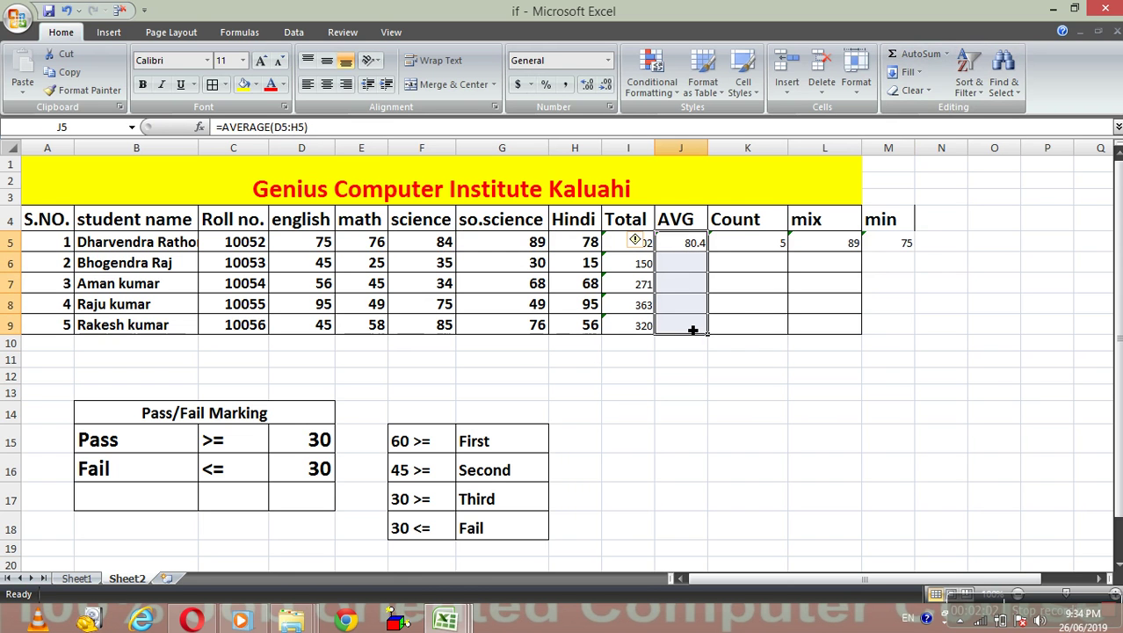
key("ctrl+d")
left_click_drag(760, 241, 757, 325)
key("ctrl+d")
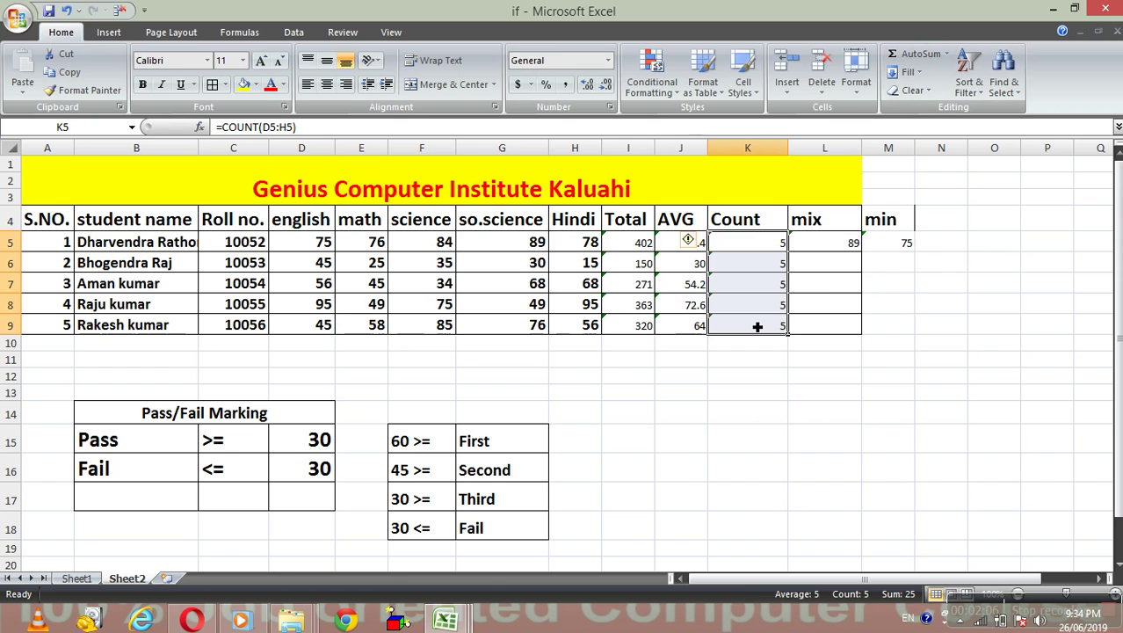
left_click_drag(848, 244, 849, 329)
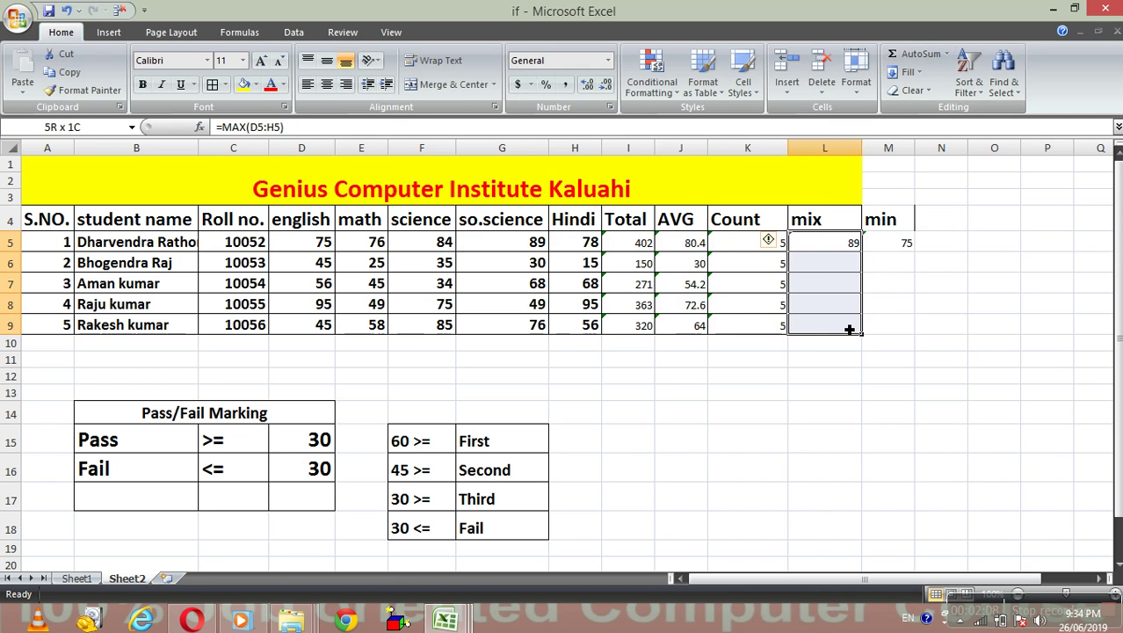
key("ctrl+d")
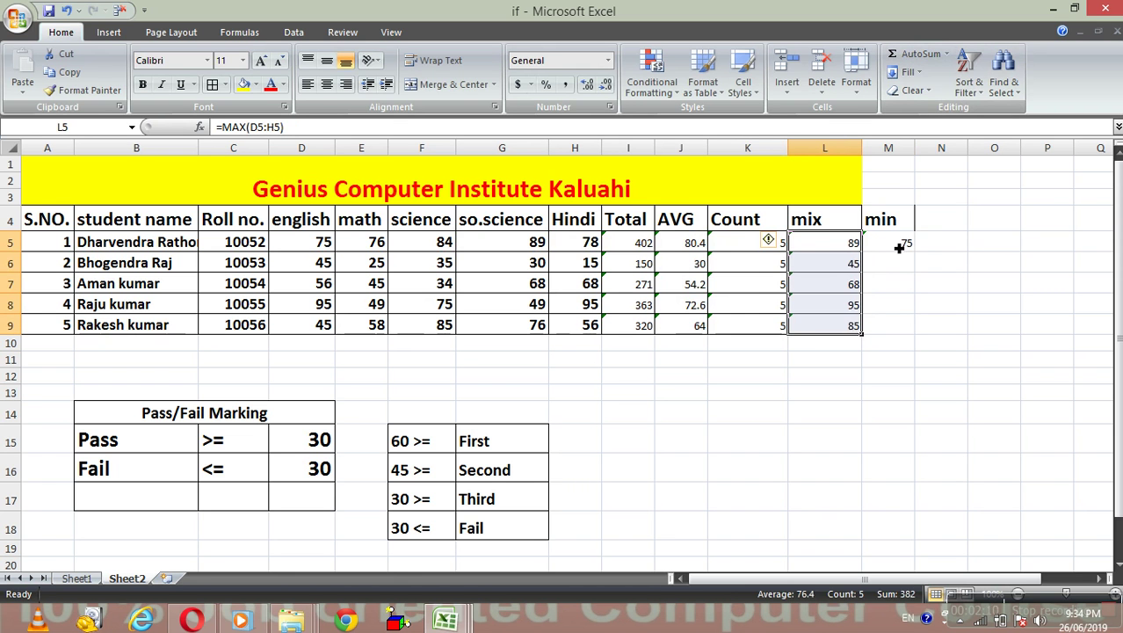
left_click_drag(896, 242, 899, 332)
key("ctrl+d")
left_click(777, 393)
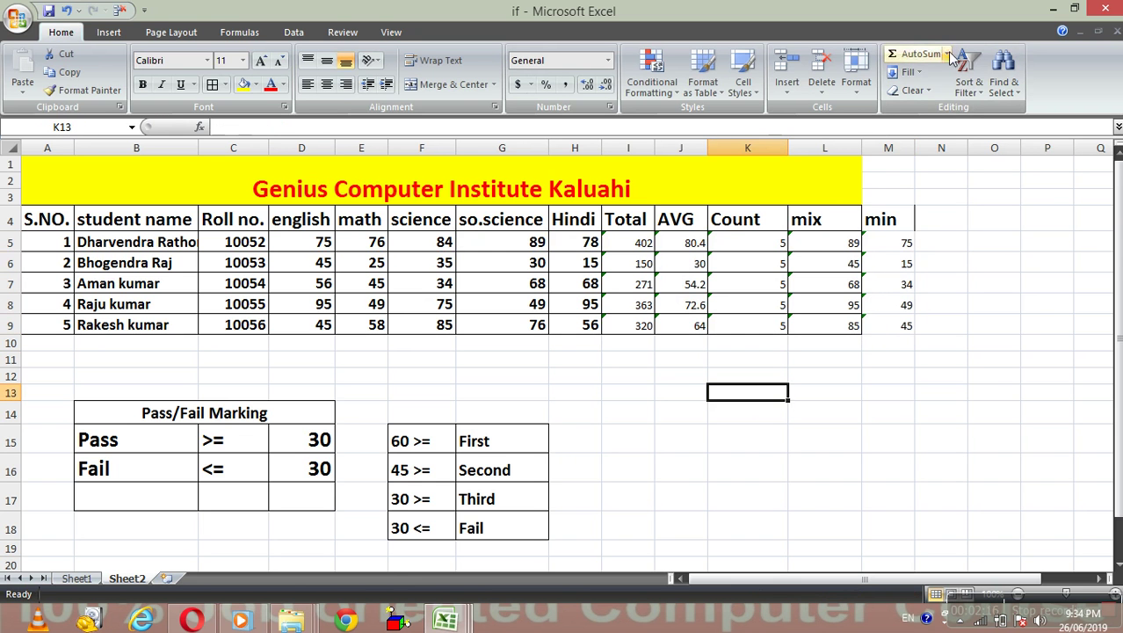
left_click(920, 73)
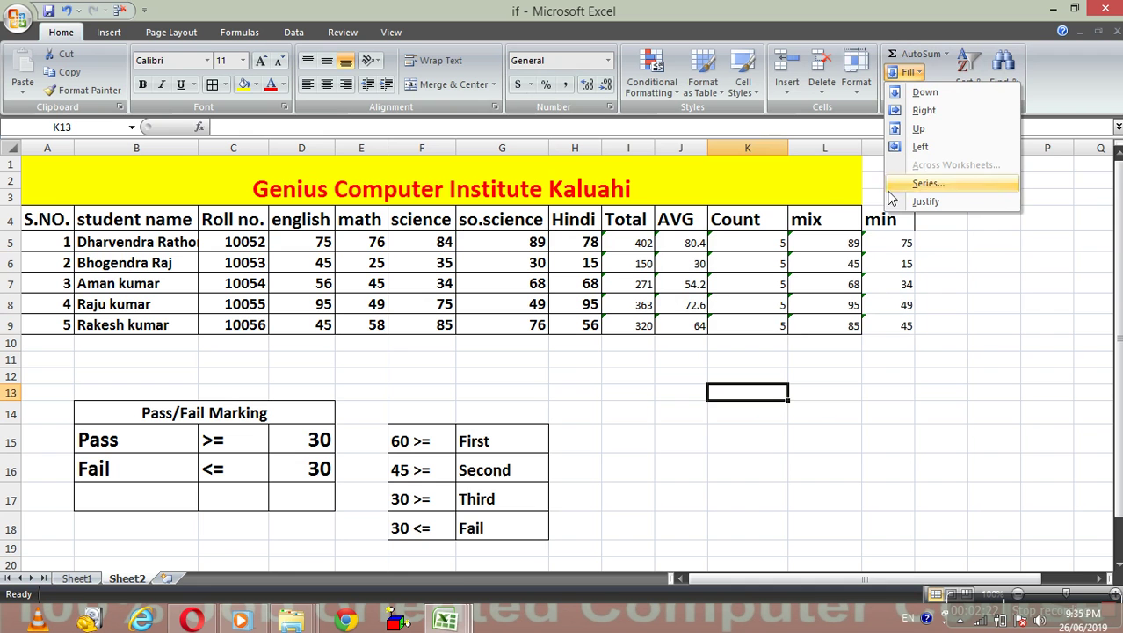
left_click(831, 413)
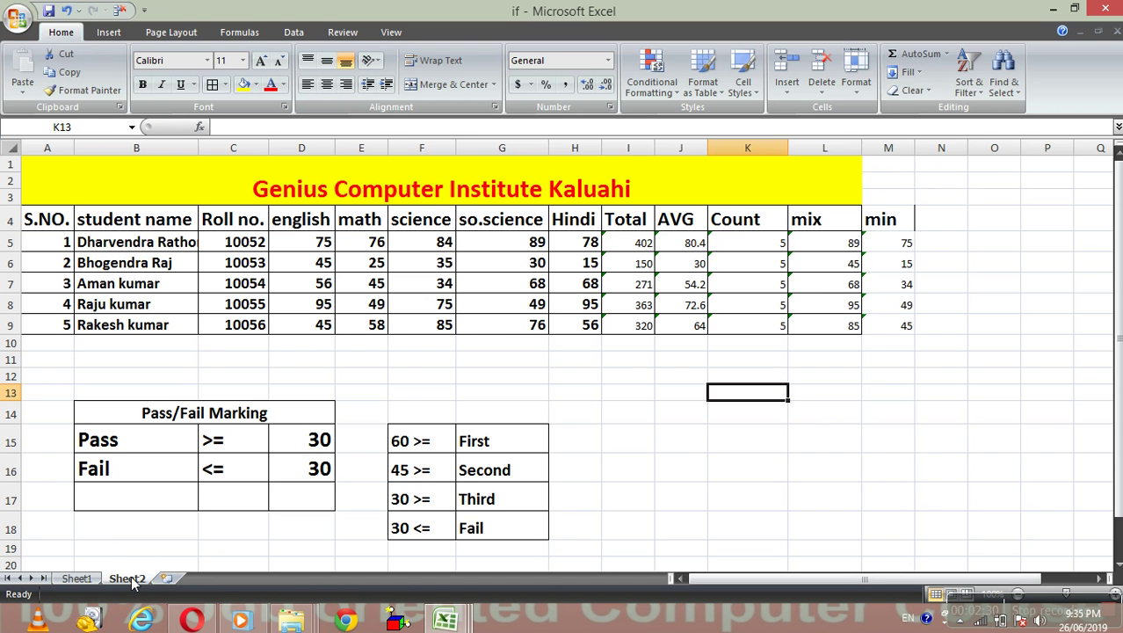
left_click(166, 578)
Add another blank worksheet, then return to the Sheet2 marks table.
left_click(216, 579)
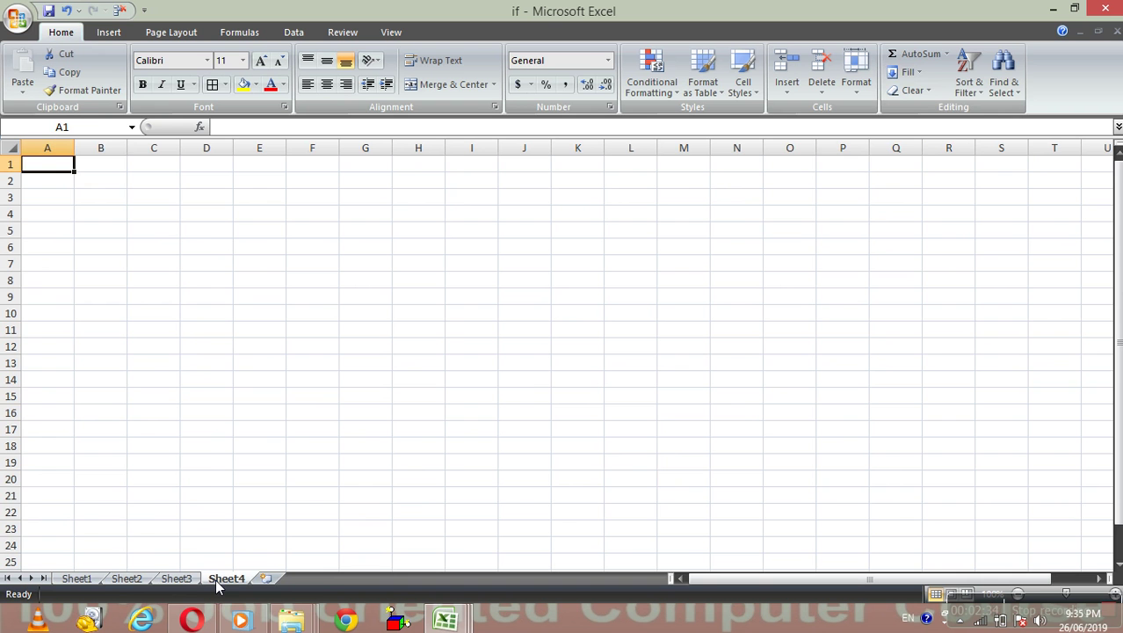
left_click(123, 580)
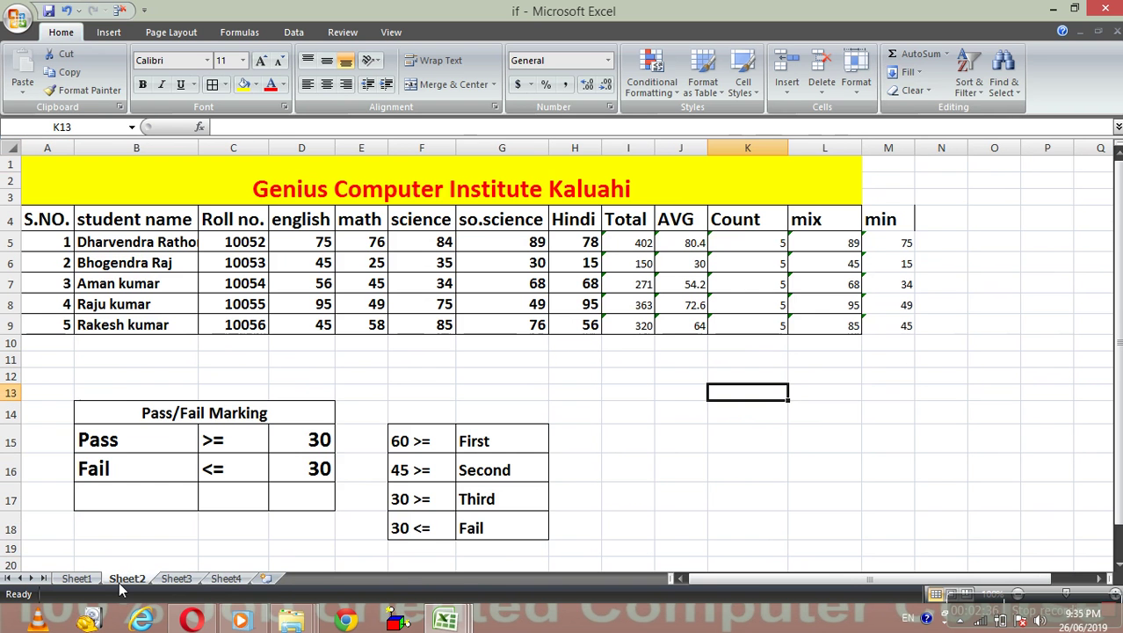
Group Sheet4 with Sheet2 and apply Fill Across Worksheets.
left_click(219, 580, "ctrl")
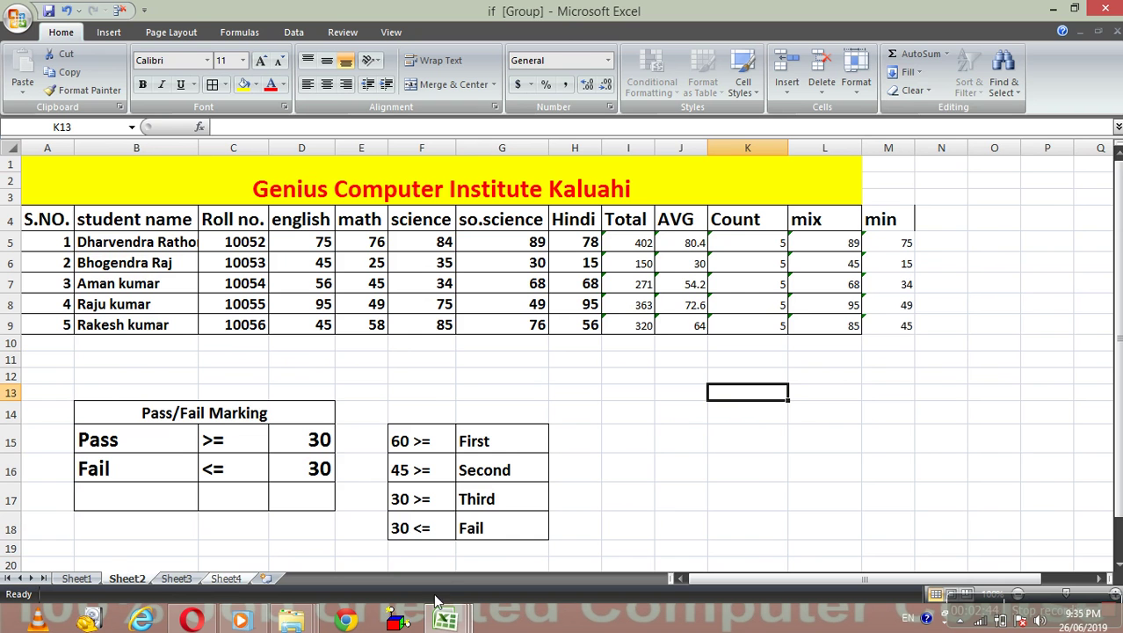
left_click(920, 76)
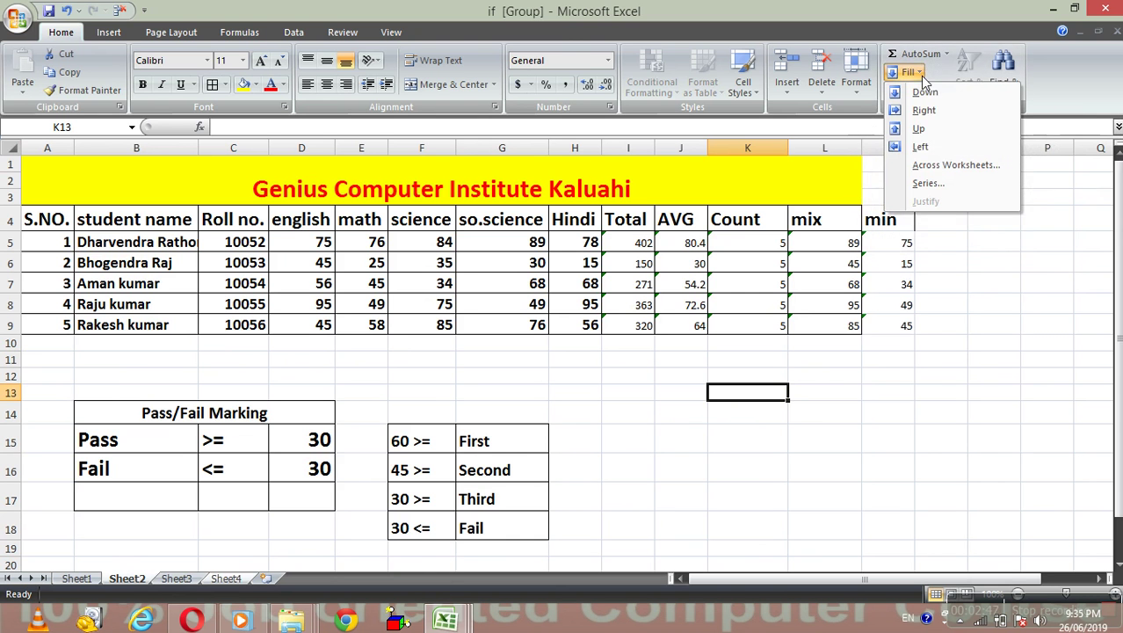
left_click(945, 168)
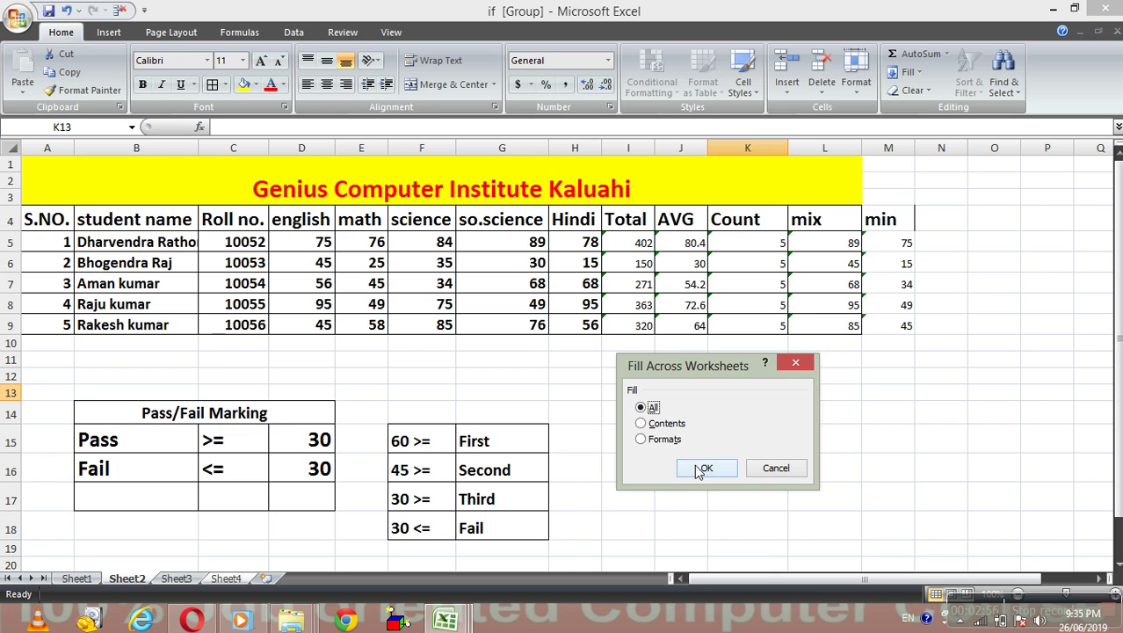
left_click(702, 469)
Fill A1:M10 across worksheets with All, check Sheet4, then return to Sheet2.
left_click_drag(55, 176, 443, 349)
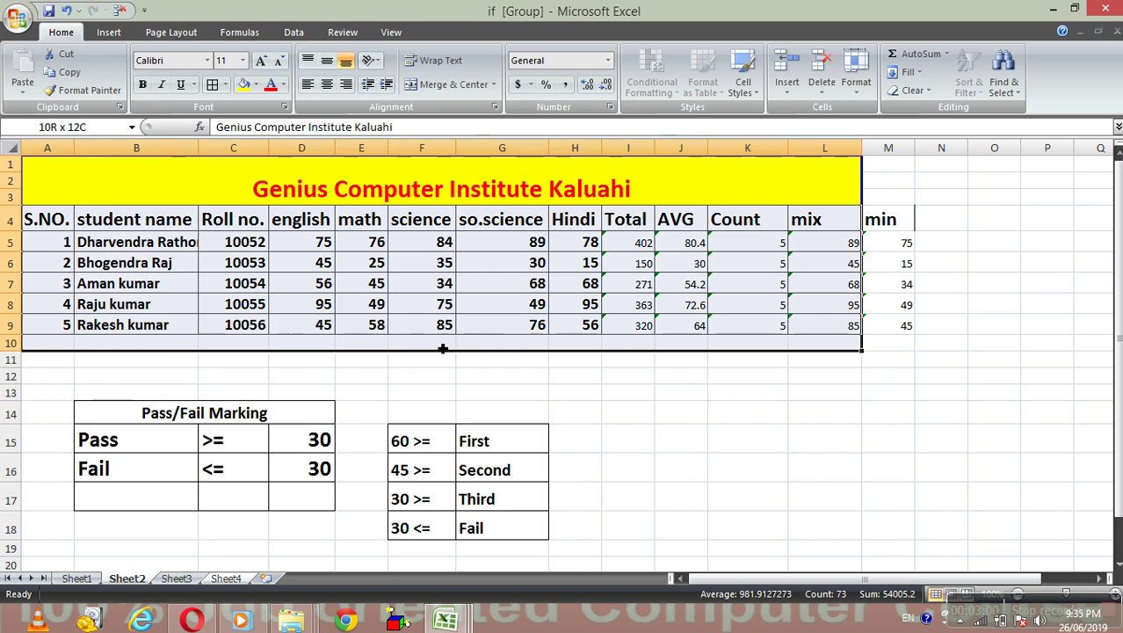
mouse_move(83, 188)
left_mouse_down()
mouse_move(462, 326)
mouse_move(904, 345)
left_mouse_up()
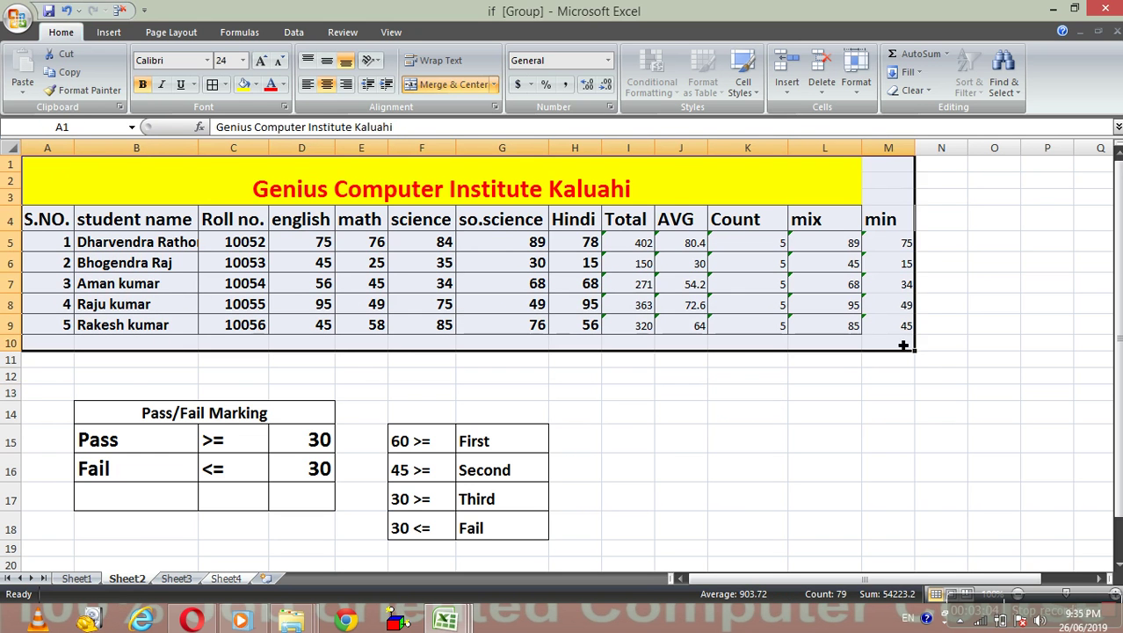
left_click(913, 72)
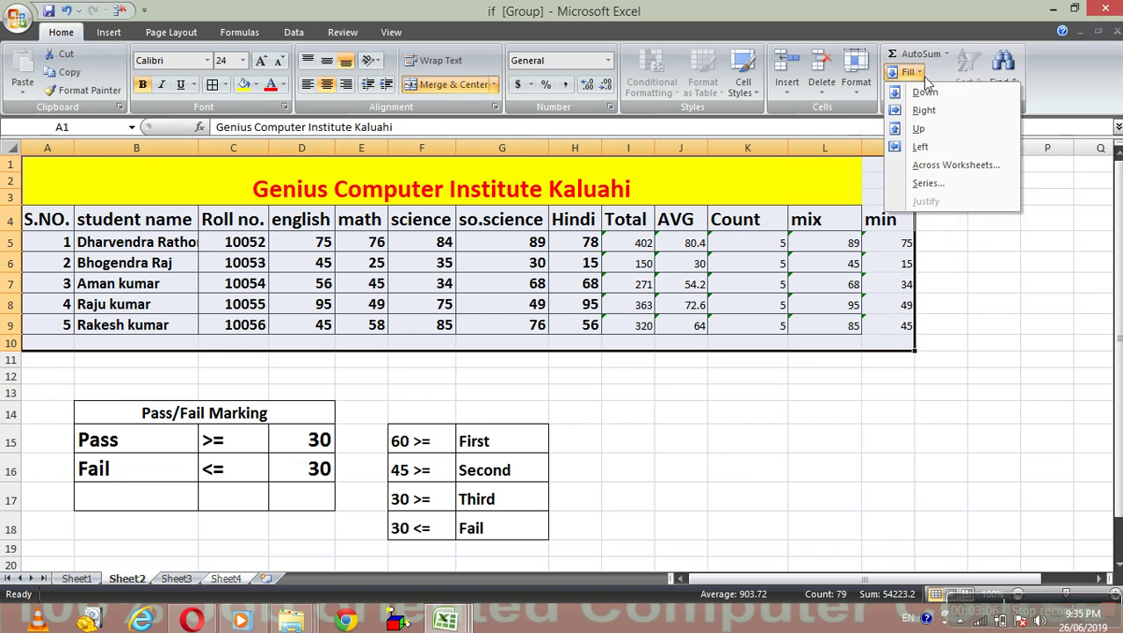
left_click(942, 165)
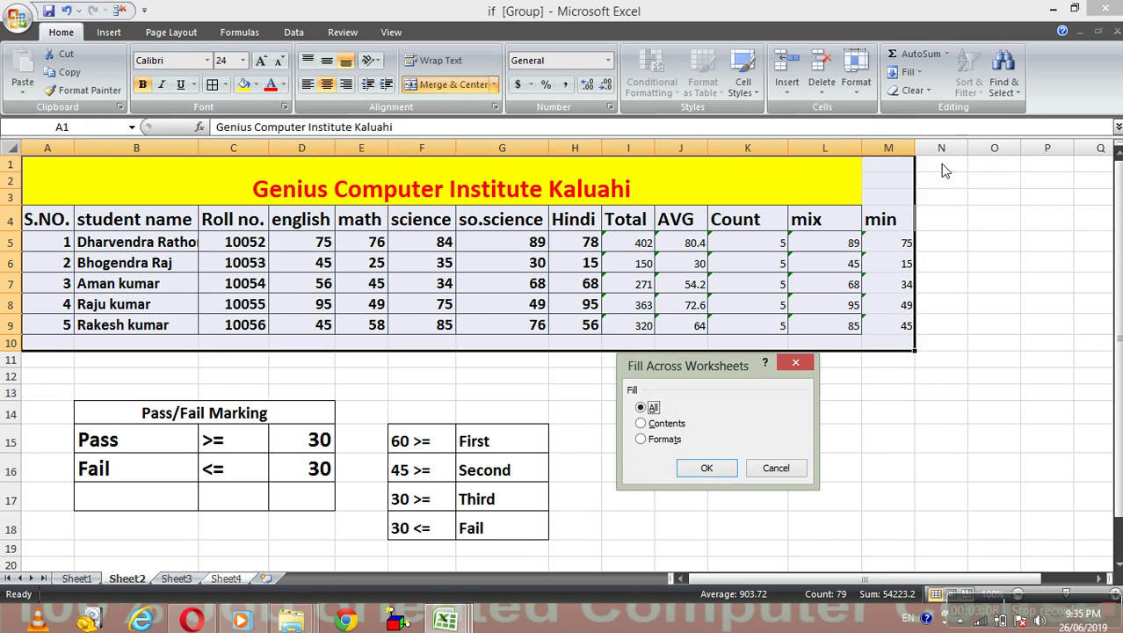
left_click(718, 468)
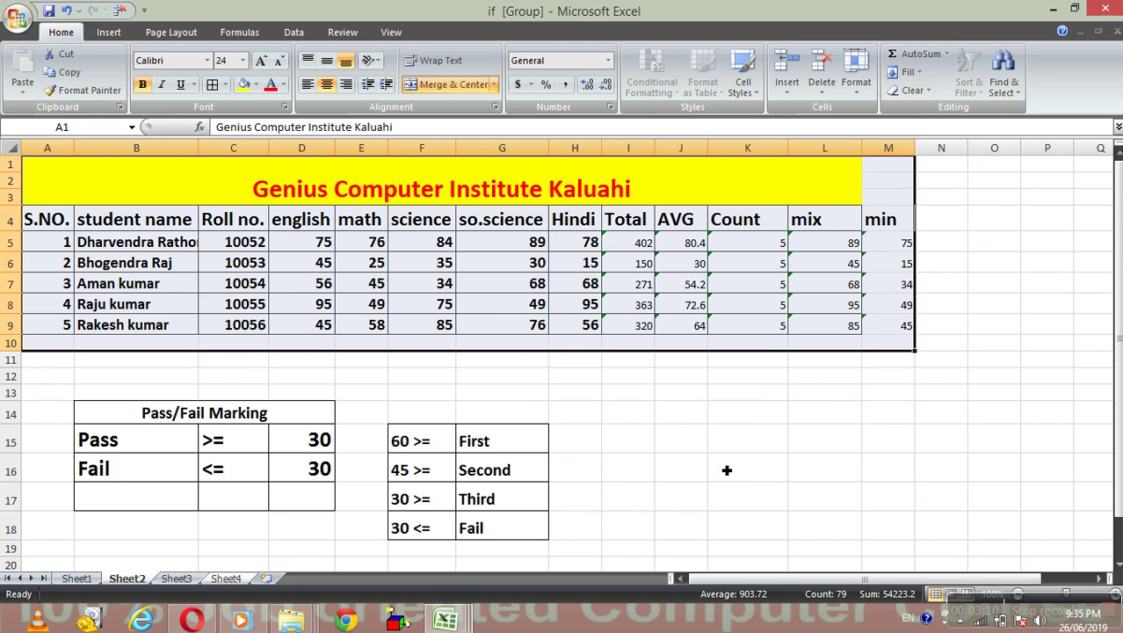
left_click(242, 581)
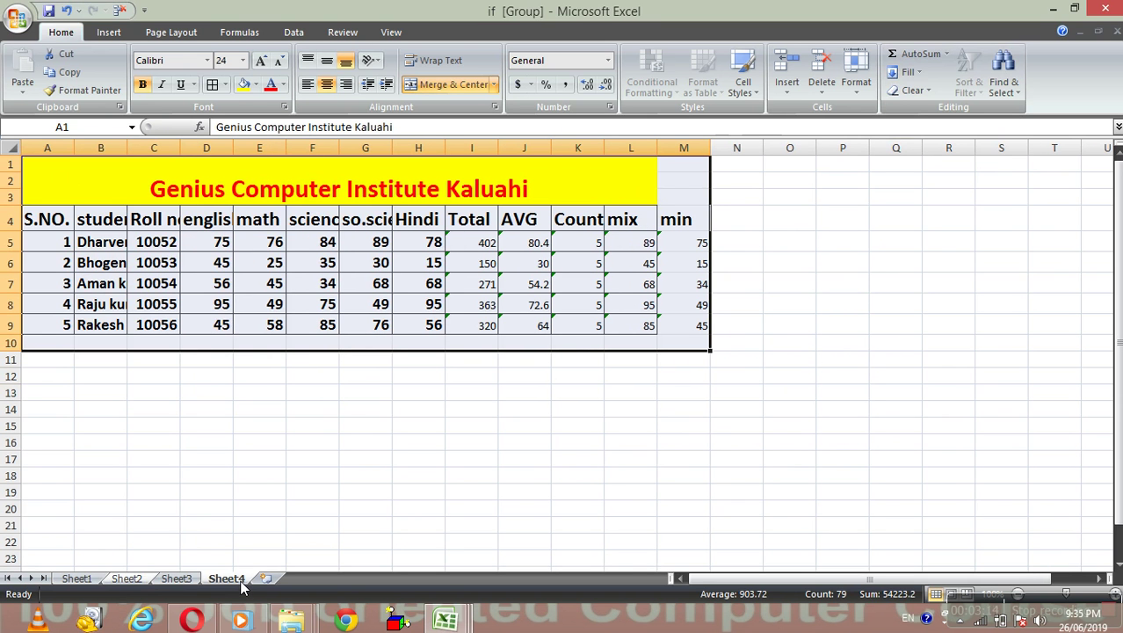
left_click(126, 579)
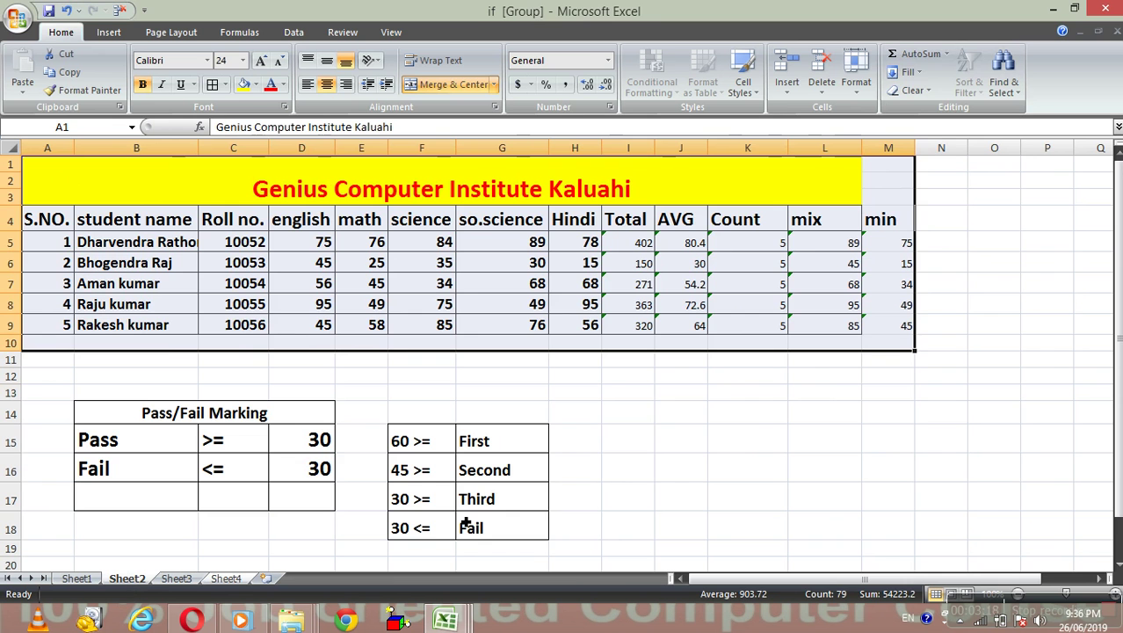
Enter 1 and 2 in N1:N2 and extend the numbering down to N14.
left_click(625, 443)
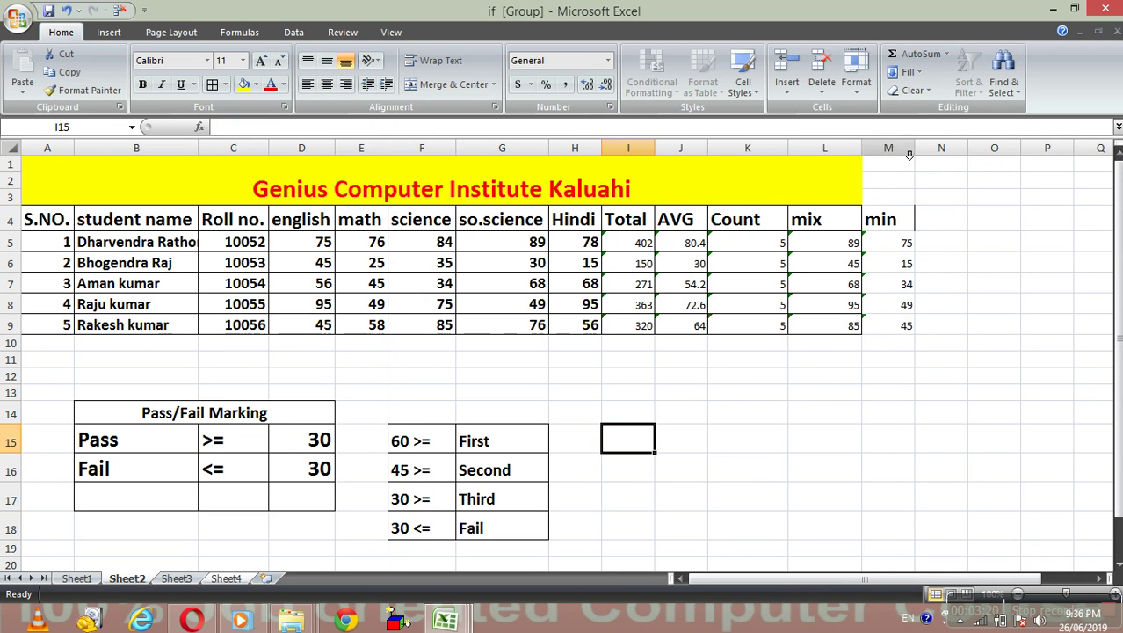
left_click(912, 72)
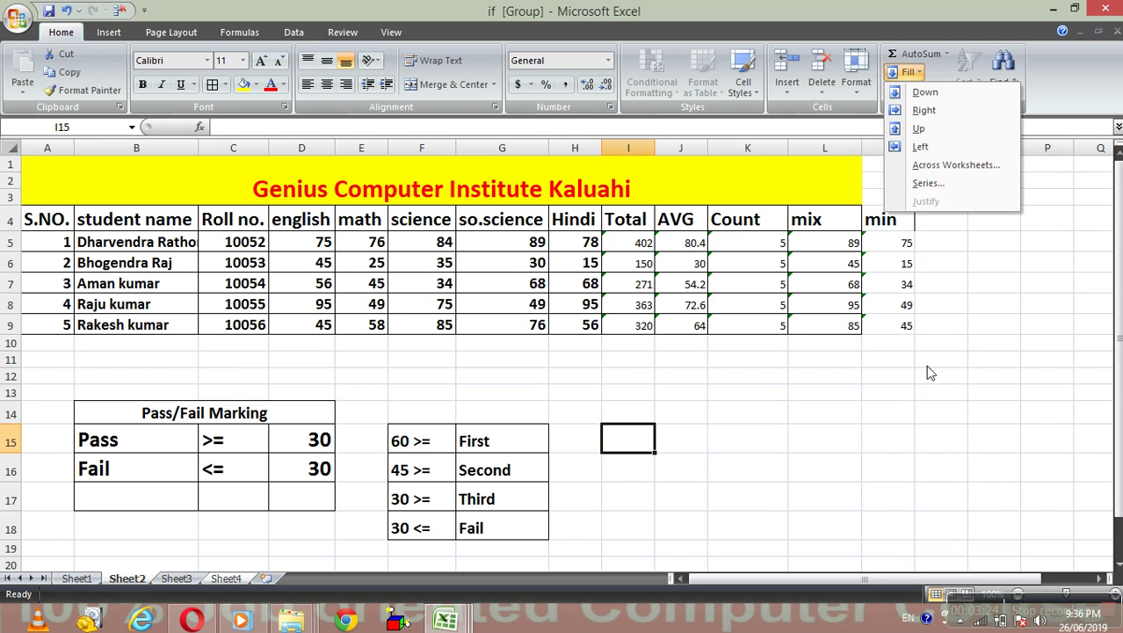
left_click(939, 293)
left_click(952, 172)
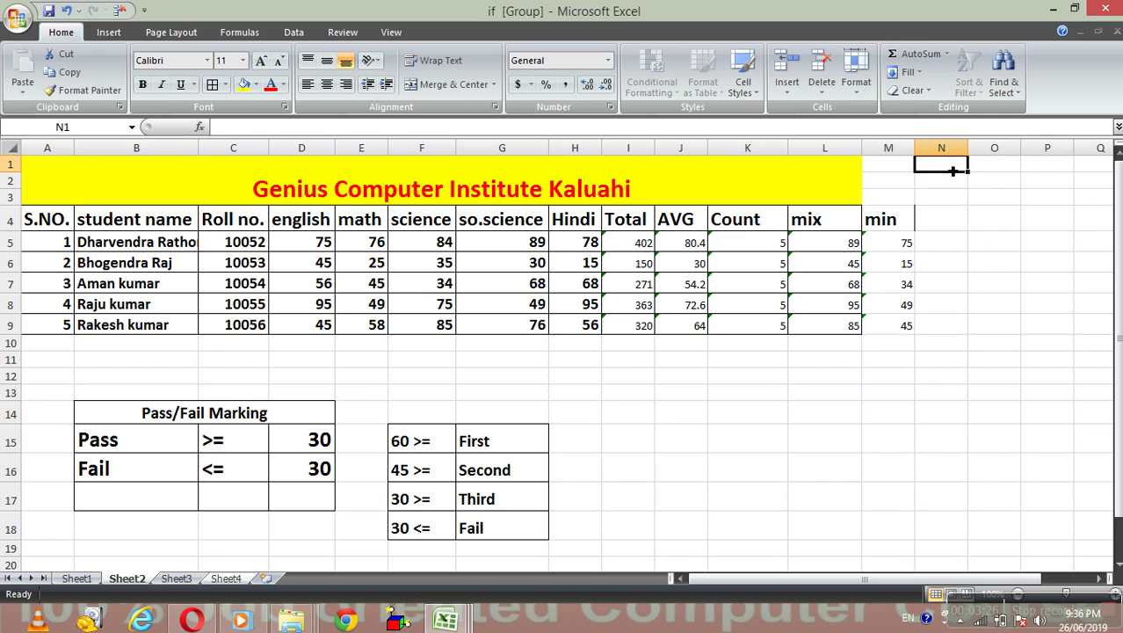
type("1")
key("Return")
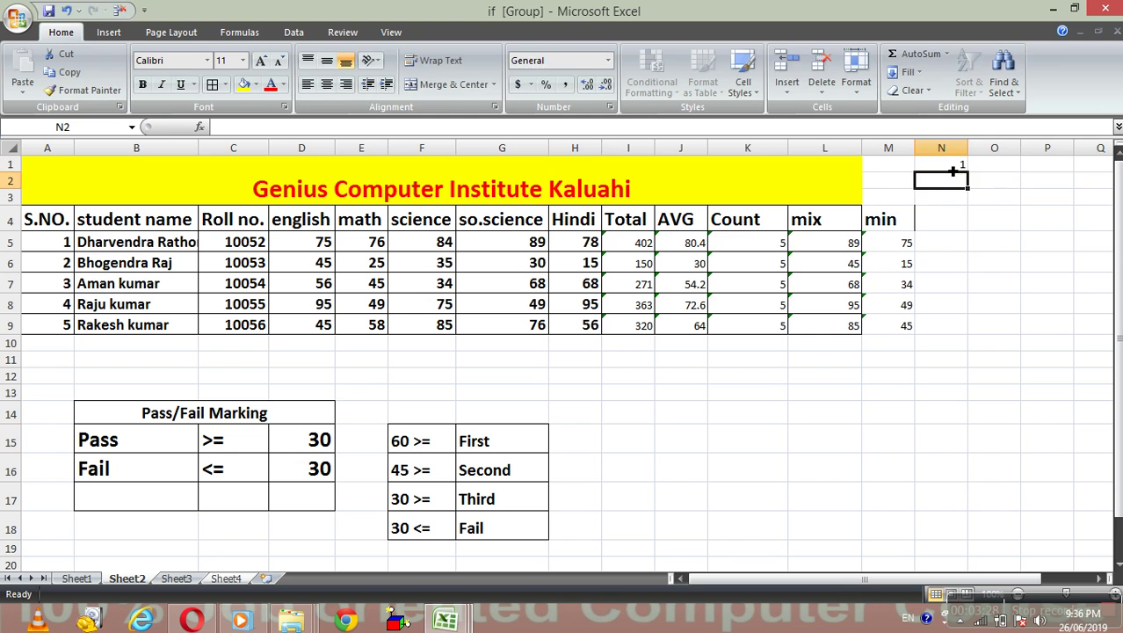
type("2")
left_click_drag(953, 172, 952, 192)
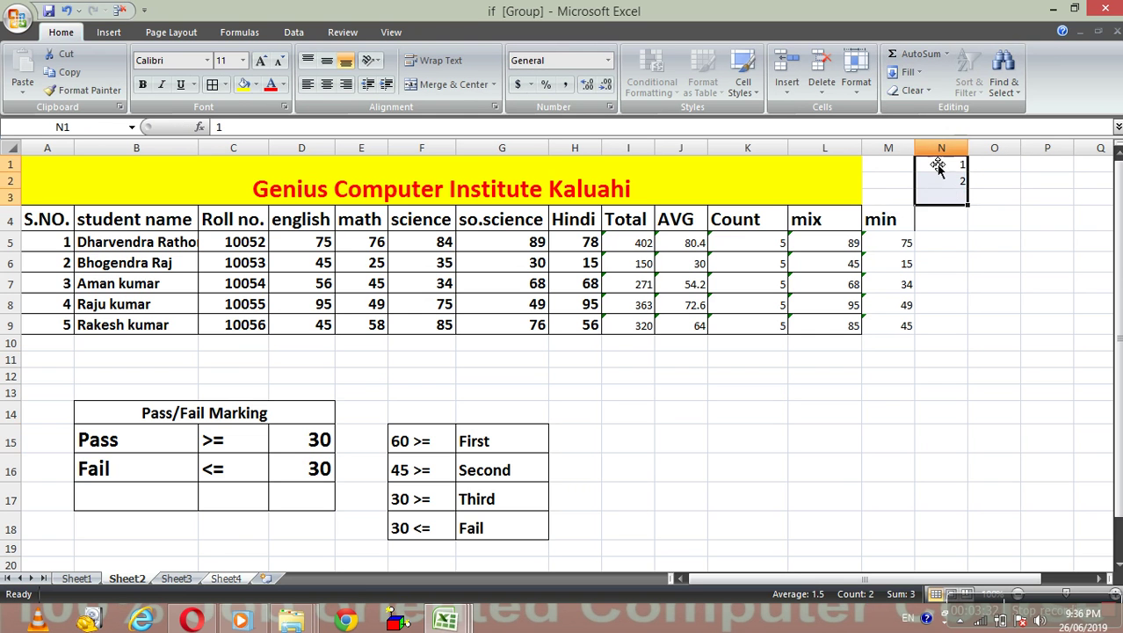
left_click_drag(940, 167, 979, 437)
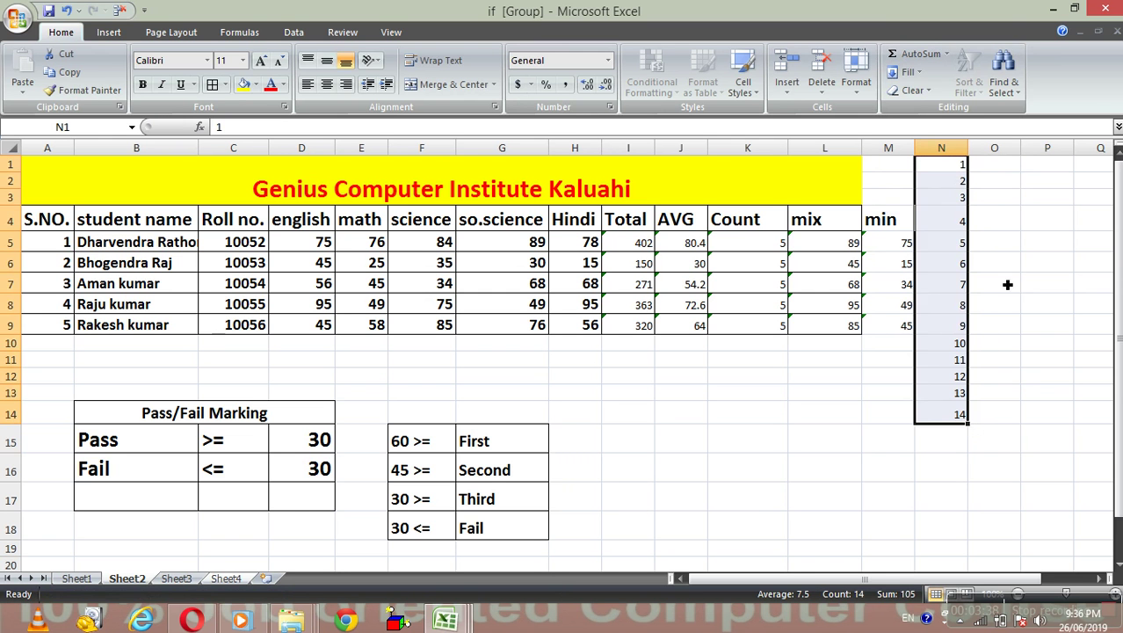
left_click(1005, 172)
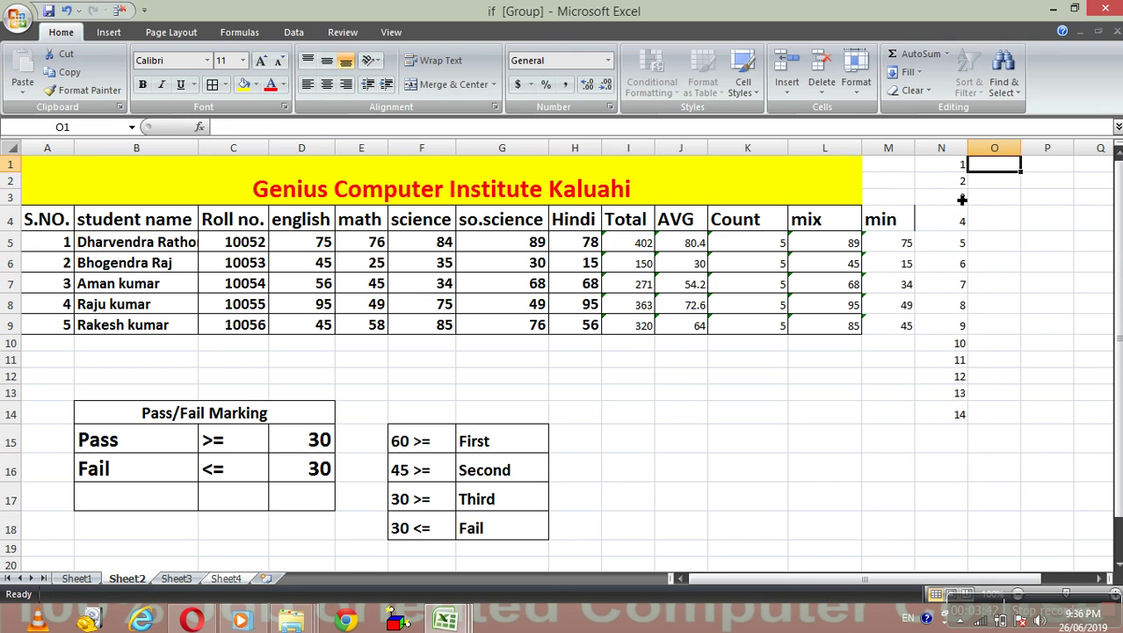
left_click(917, 75)
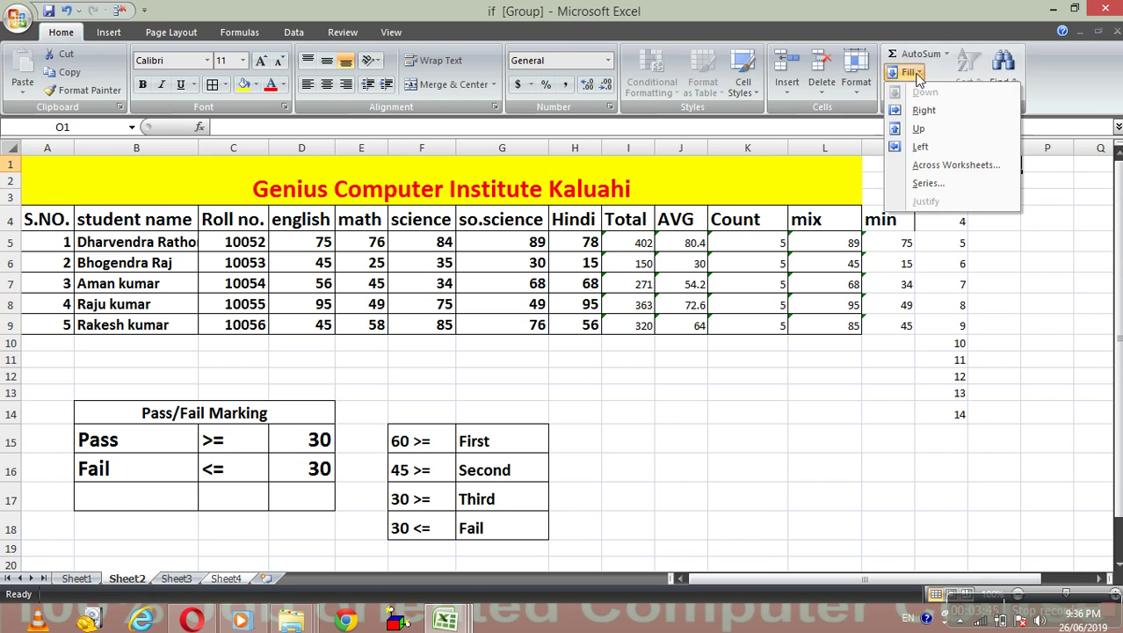
left_click(930, 183)
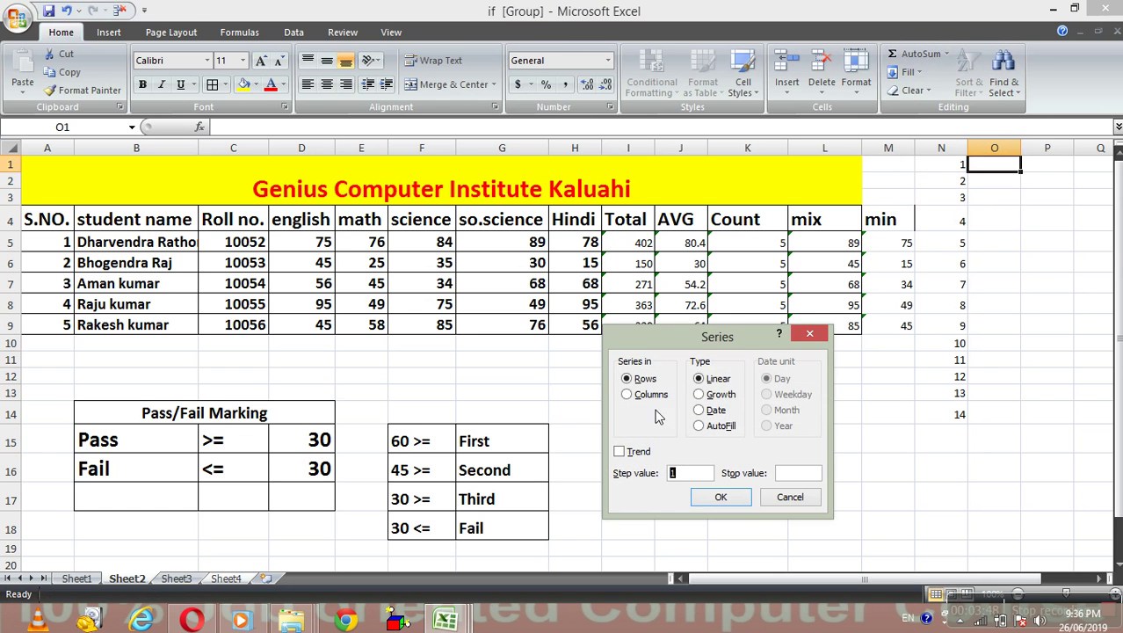
left_click(793, 474)
left_click(810, 333)
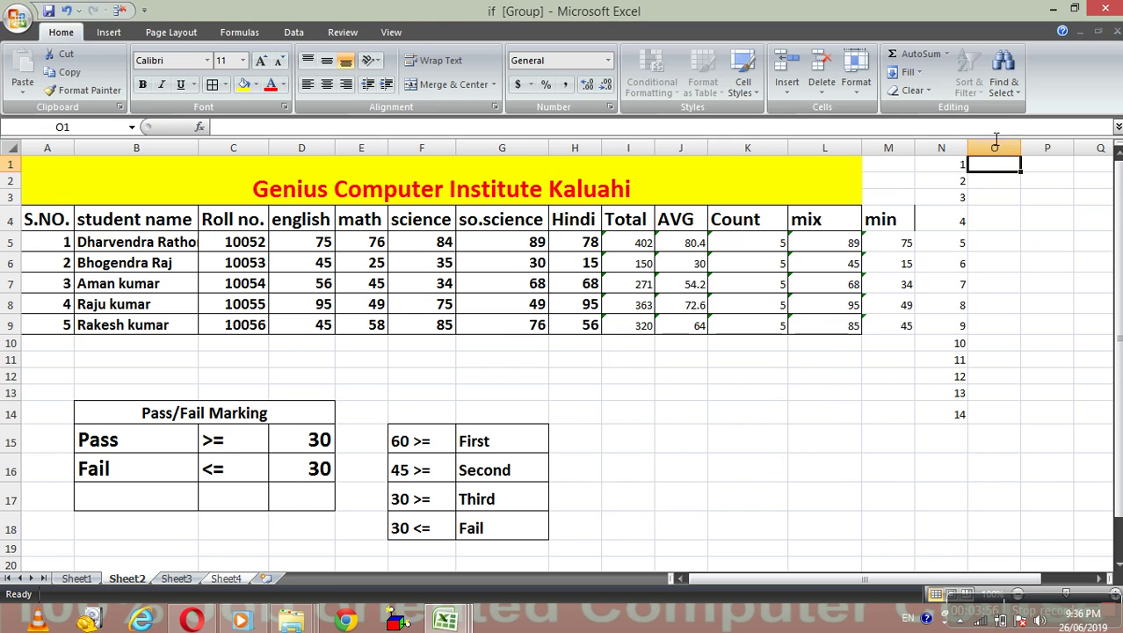
left_click(997, 149)
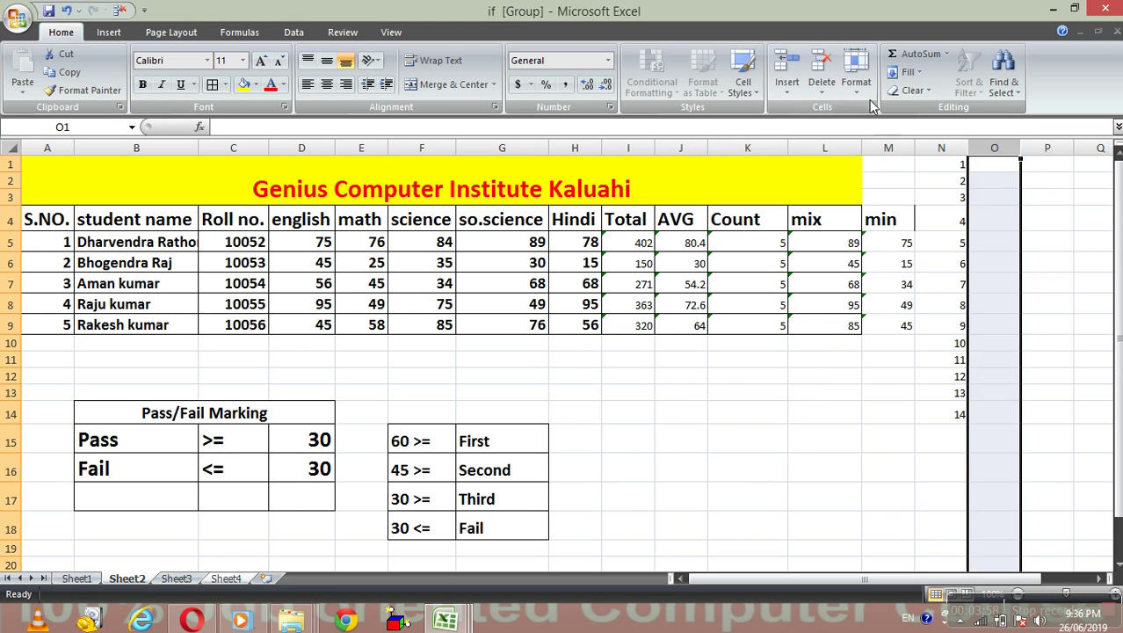
Select column O and set the Series dialog to run down Columns.
left_click(910, 77)
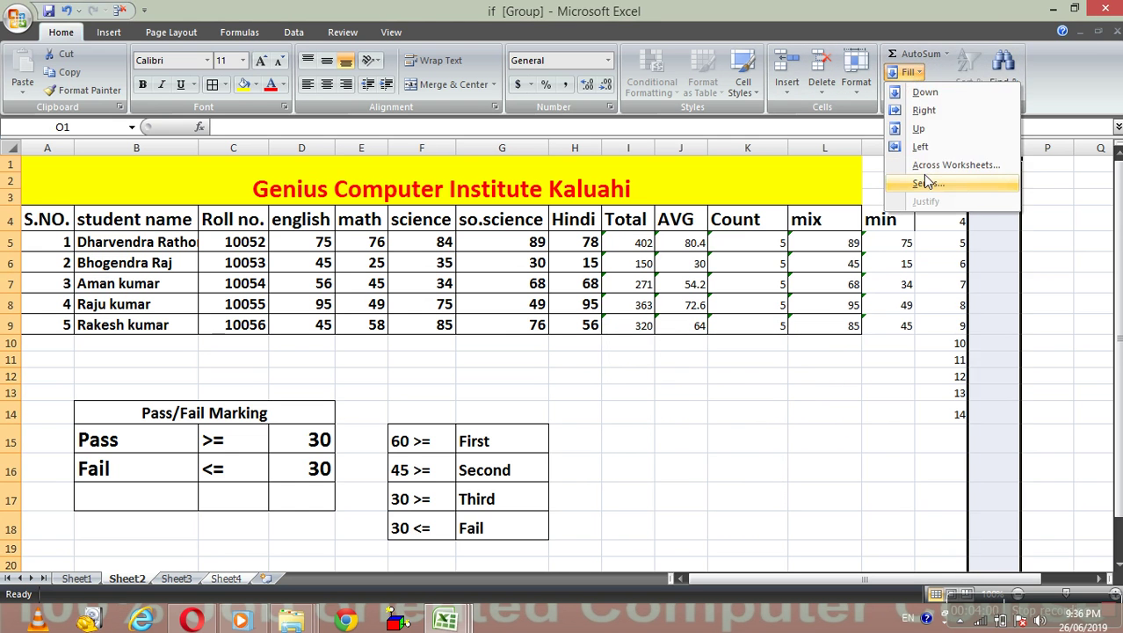
left_click(926, 182)
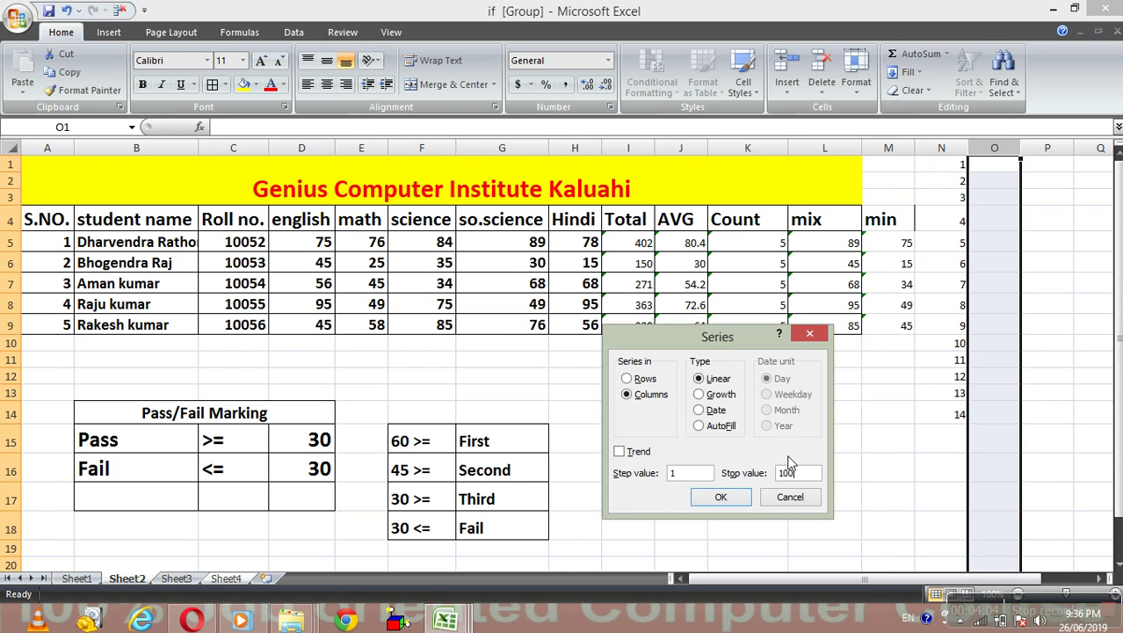
left_click(720, 496)
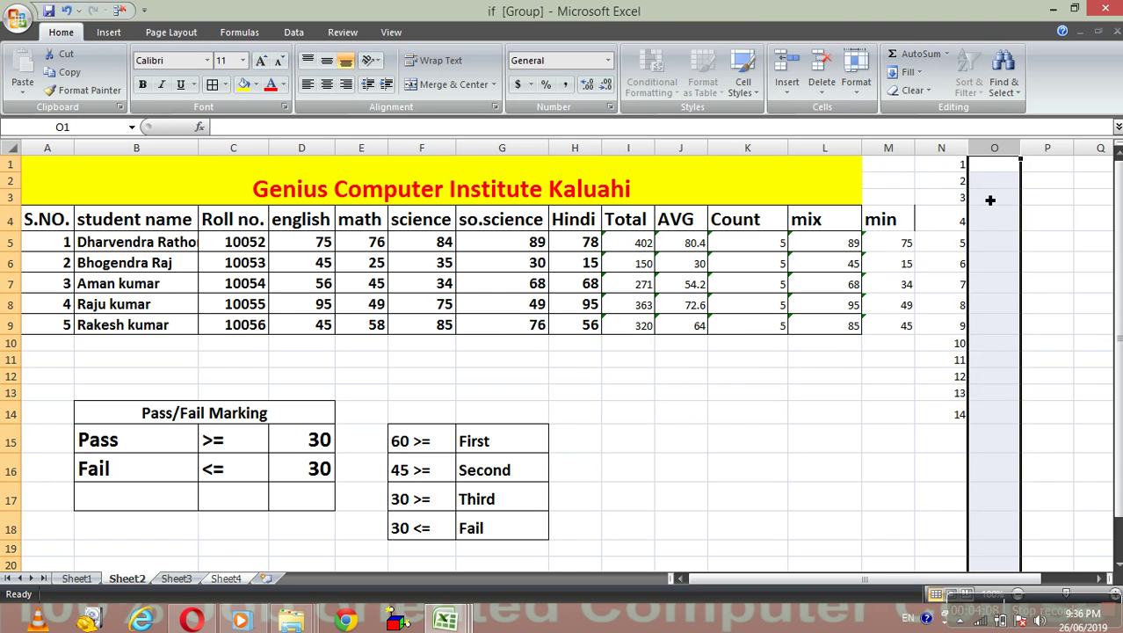
left_click(993, 165)
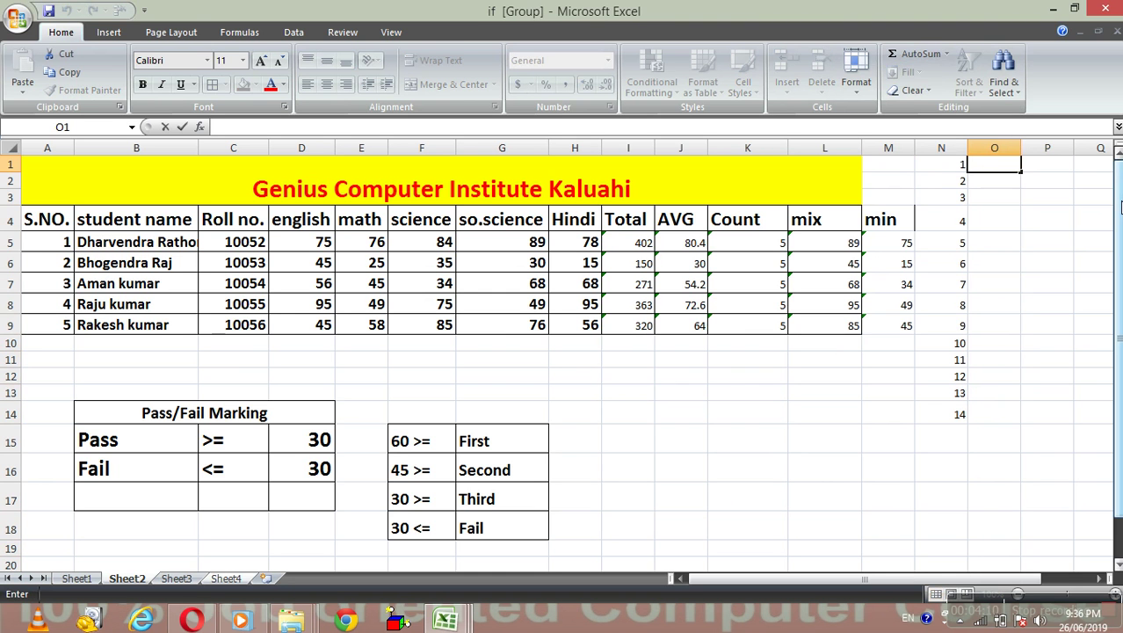
key("Escape")
left_click(1002, 166)
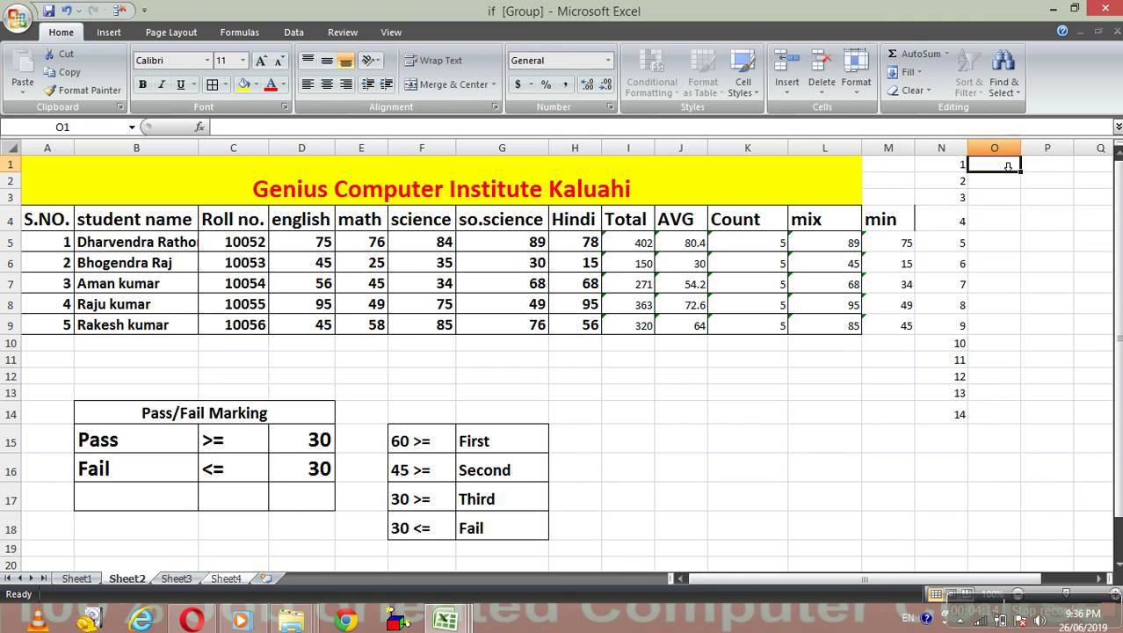
left_click(994, 148)
left_click(918, 74)
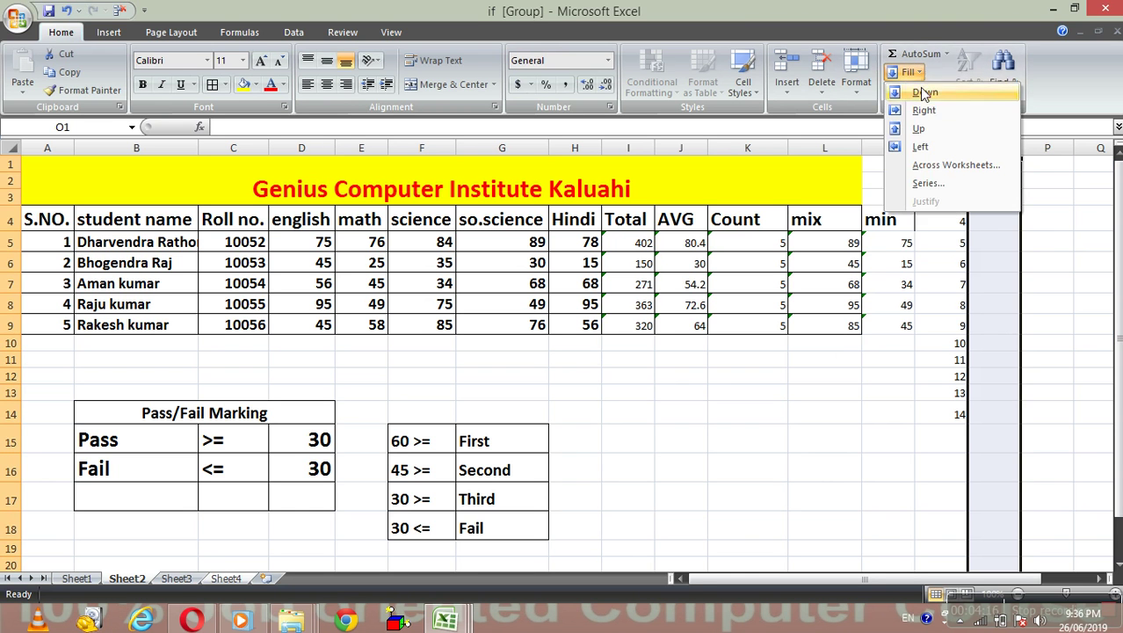
left_click(934, 186)
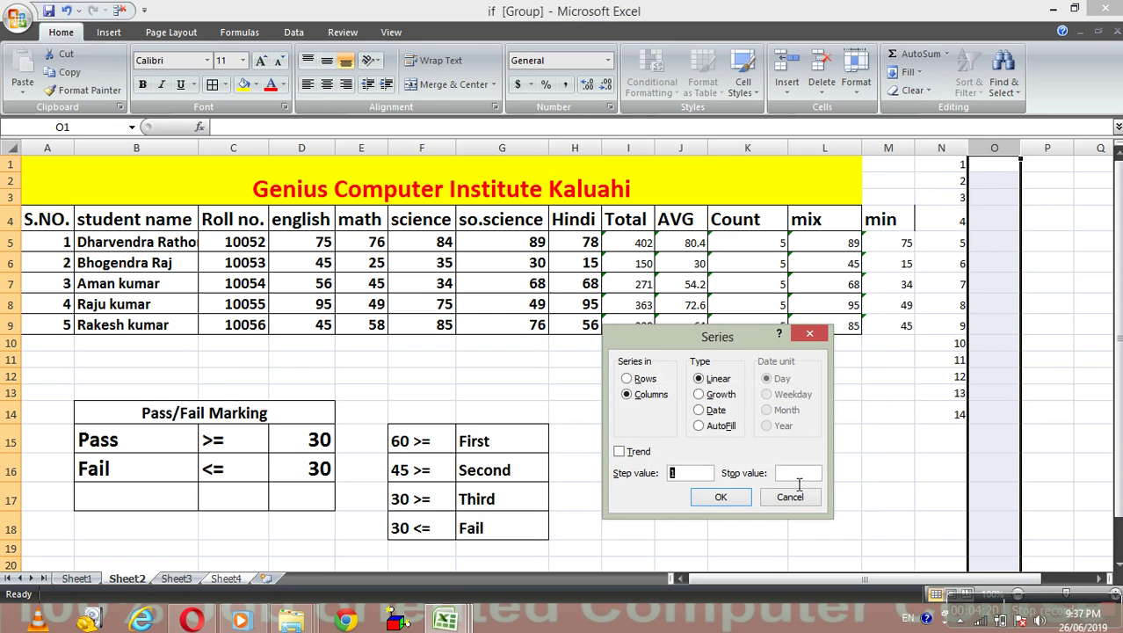
left_click(651, 380)
left_click(650, 398)
key("Return")
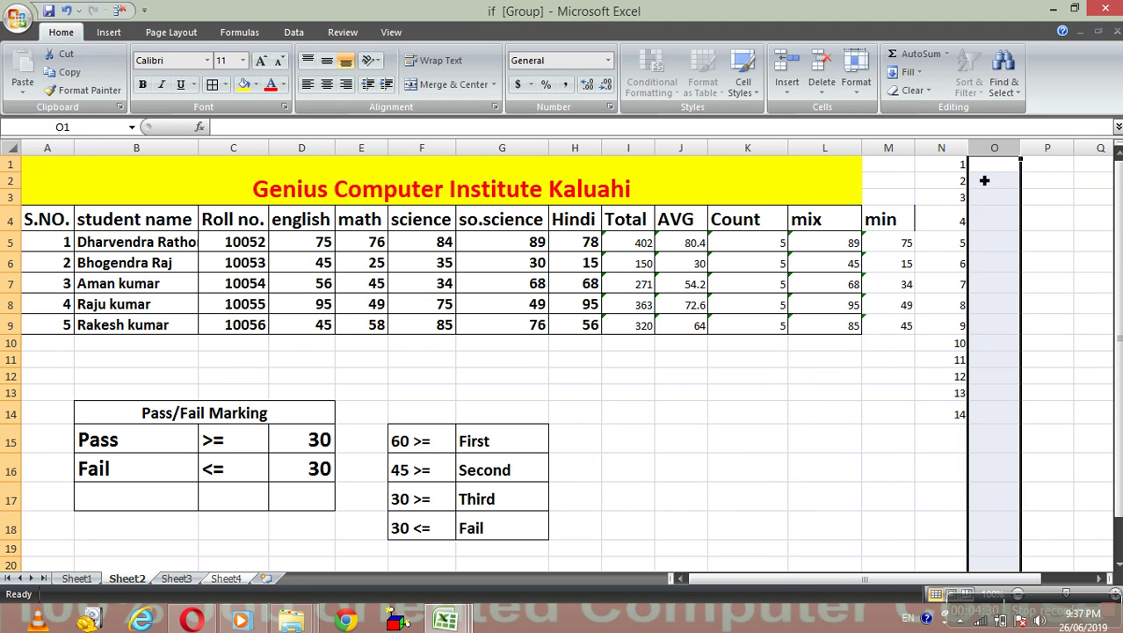
Enter 1 in O1 and fill column O as a linear series up to stop value 100.
left_click(993, 168)
type("1")
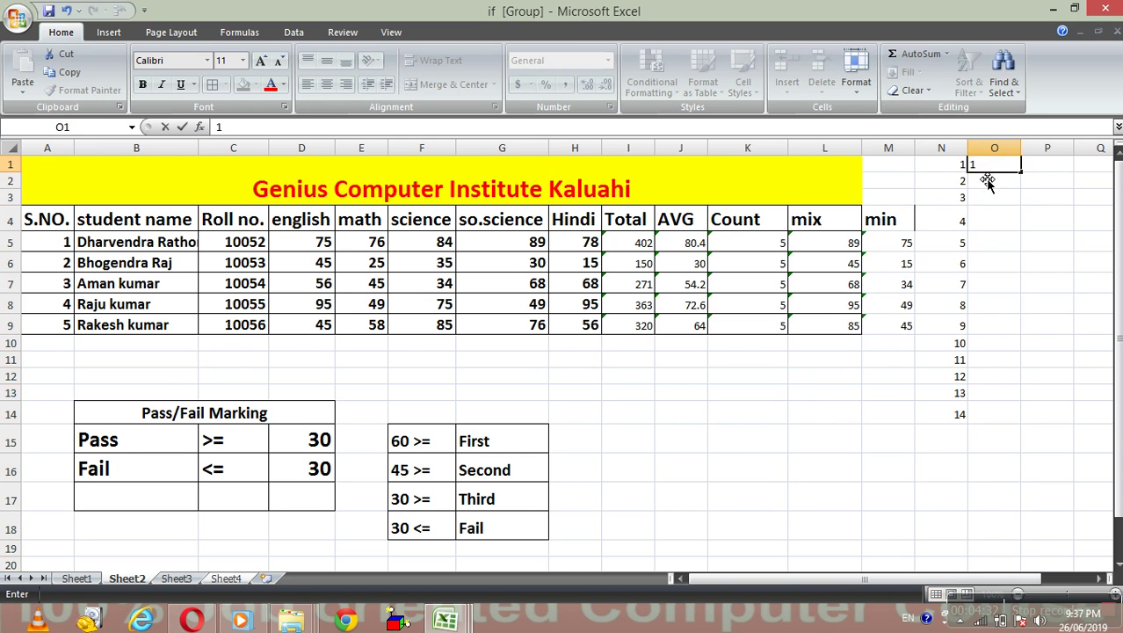
left_click(992, 151)
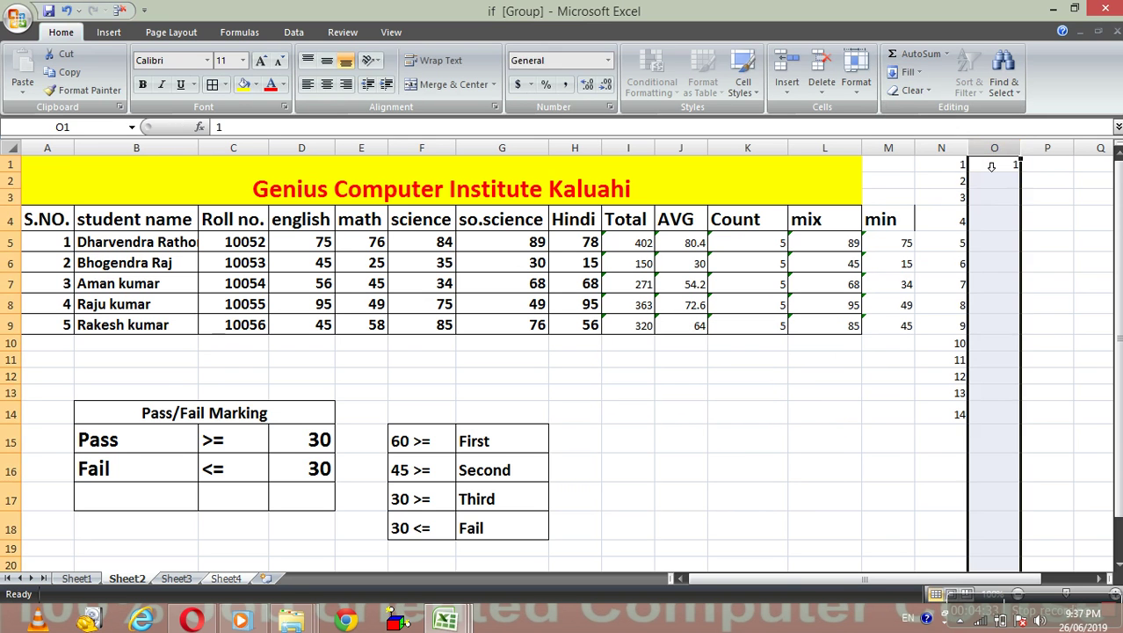
left_click(907, 72)
left_click(927, 183)
left_click(796, 476)
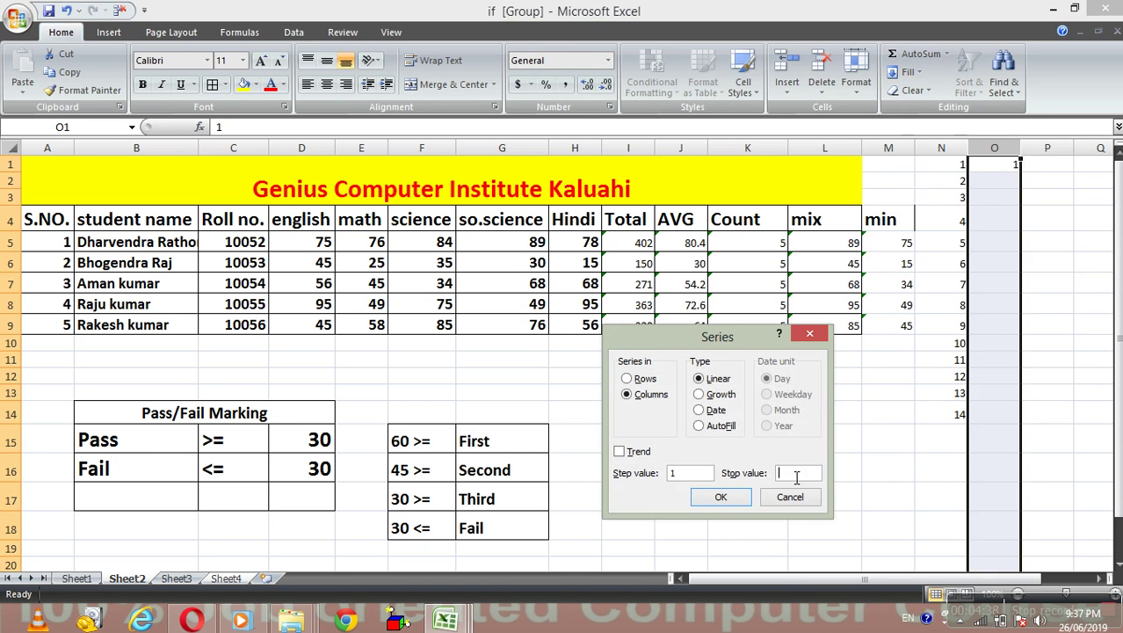
type("100")
key("Return")
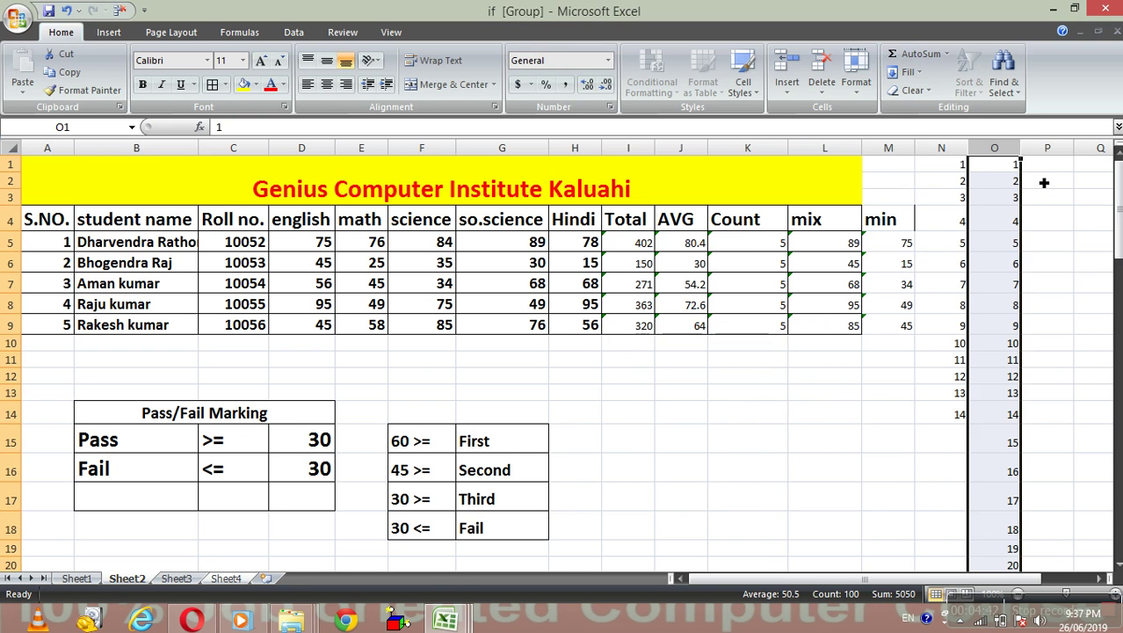
left_click_drag(1116, 260, 1118, 321)
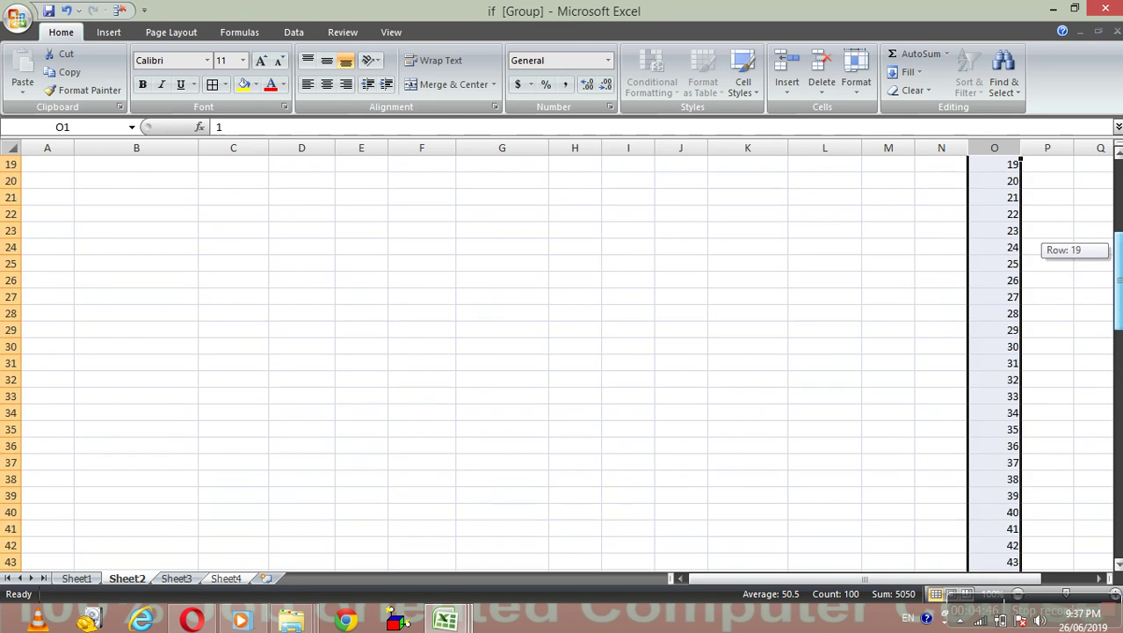
left_click_drag(1118, 255, 1118, 211)
left_click(714, 392)
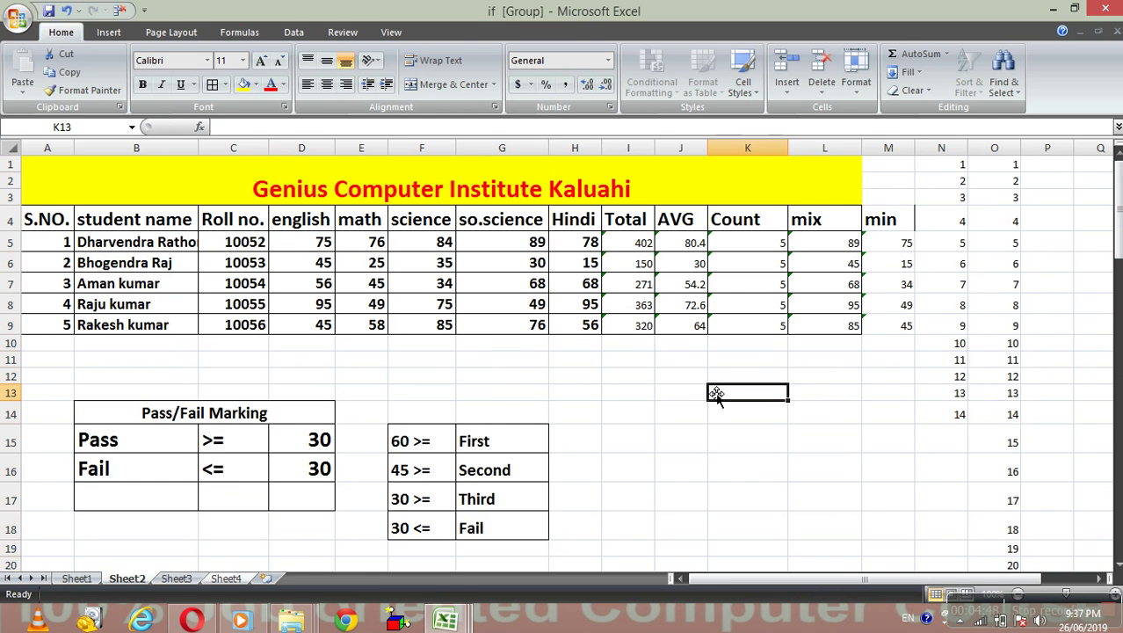
AutoFill Sunday–Saturday into K13:K19 and jan–jun into L13:L18.
type("sun")
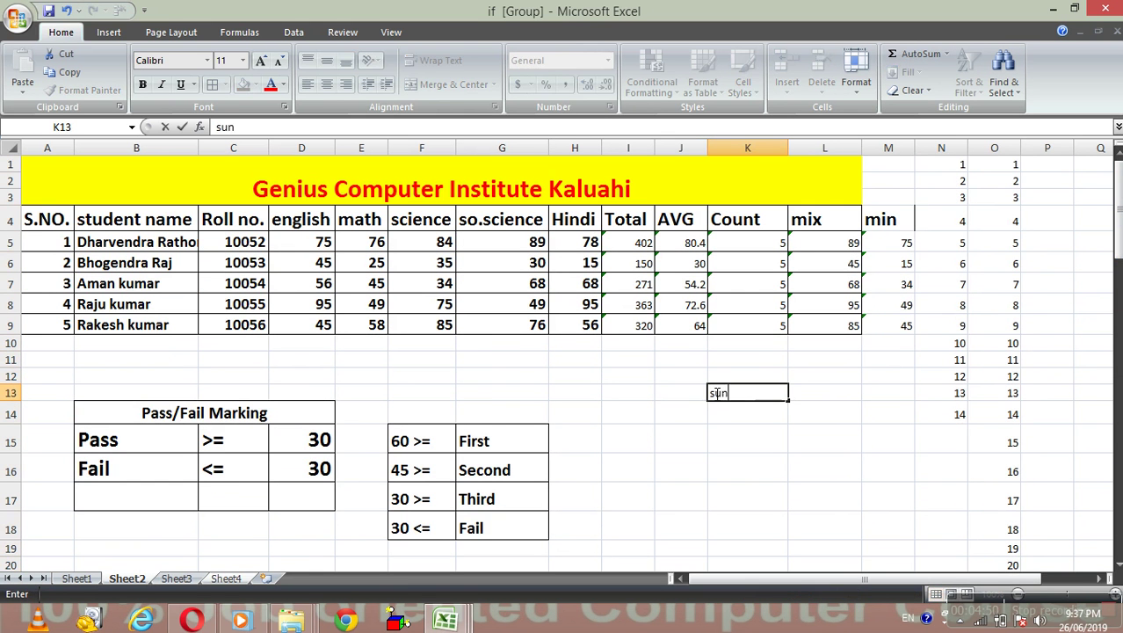
type("day")
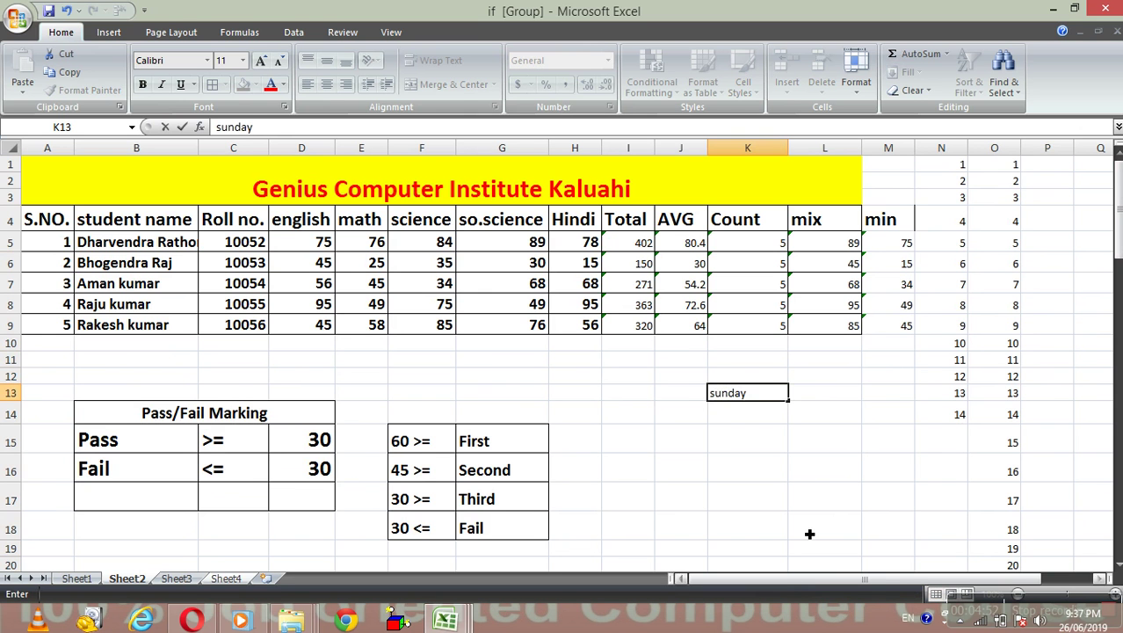
left_click_drag(789, 401, 796, 567)
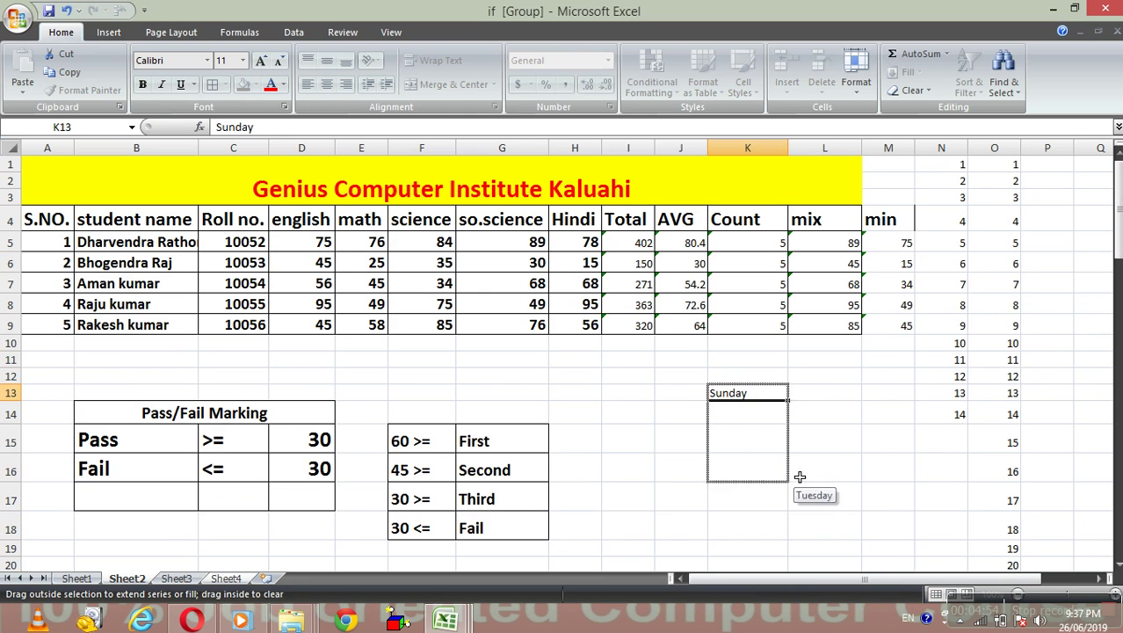
left_click(835, 400)
type("jan")
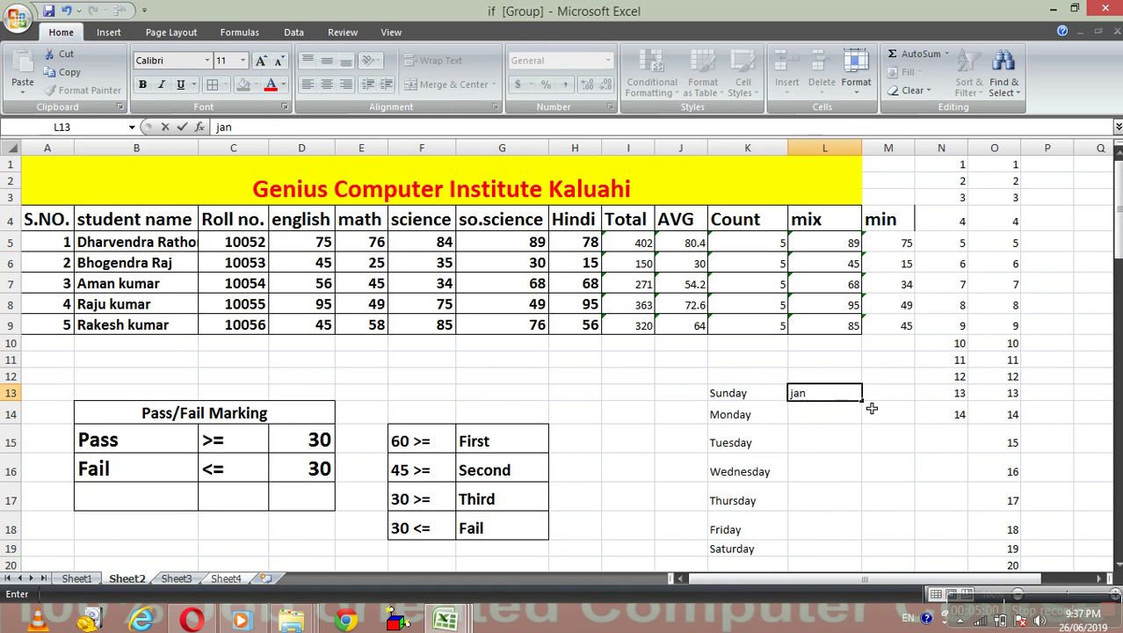
left_click_drag(861, 401, 862, 550)
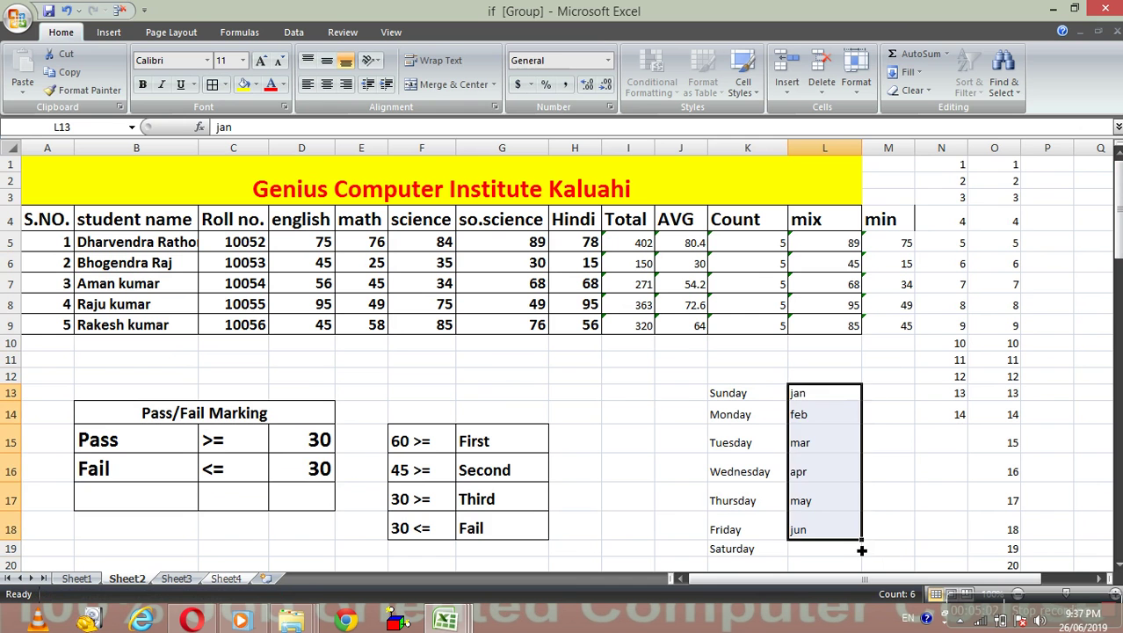
left_click(901, 443)
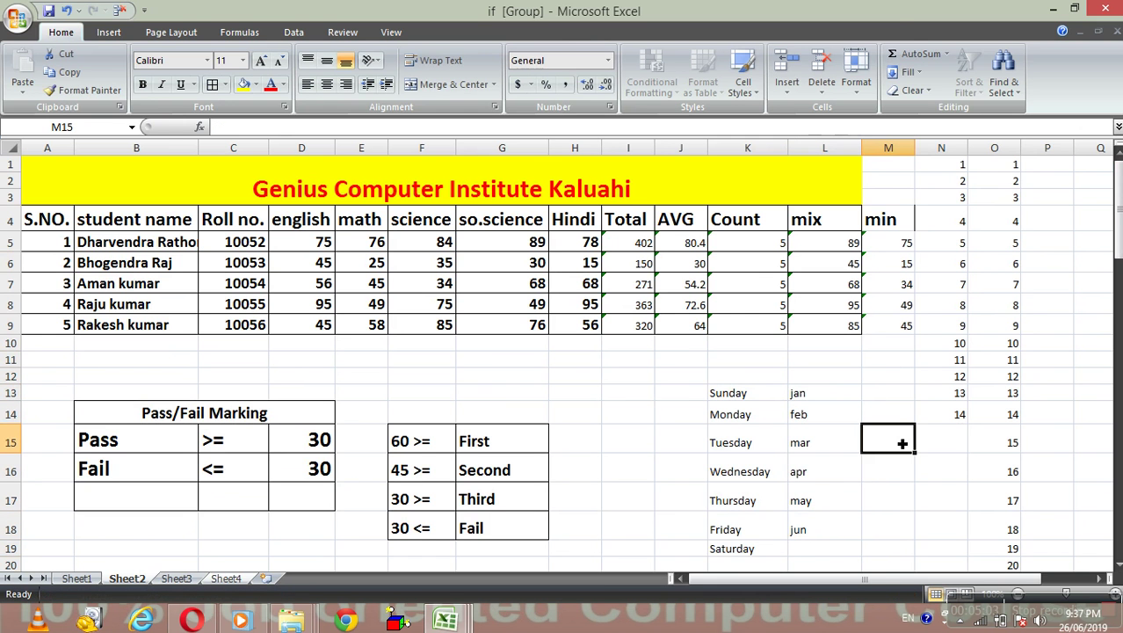
Select K13:L19 and use Clear All to remove the day and month lists.
left_click(923, 92)
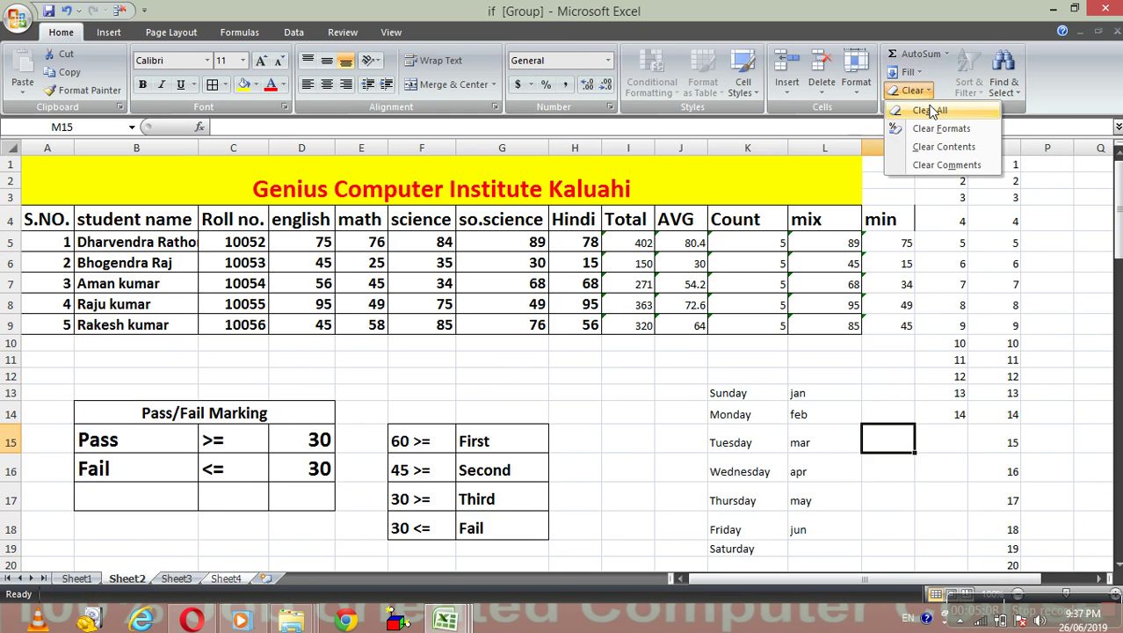
left_click(756, 392)
mouse_move(755, 392)
left_mouse_down()
mouse_move(828, 544)
mouse_move(829, 474)
left_mouse_up()
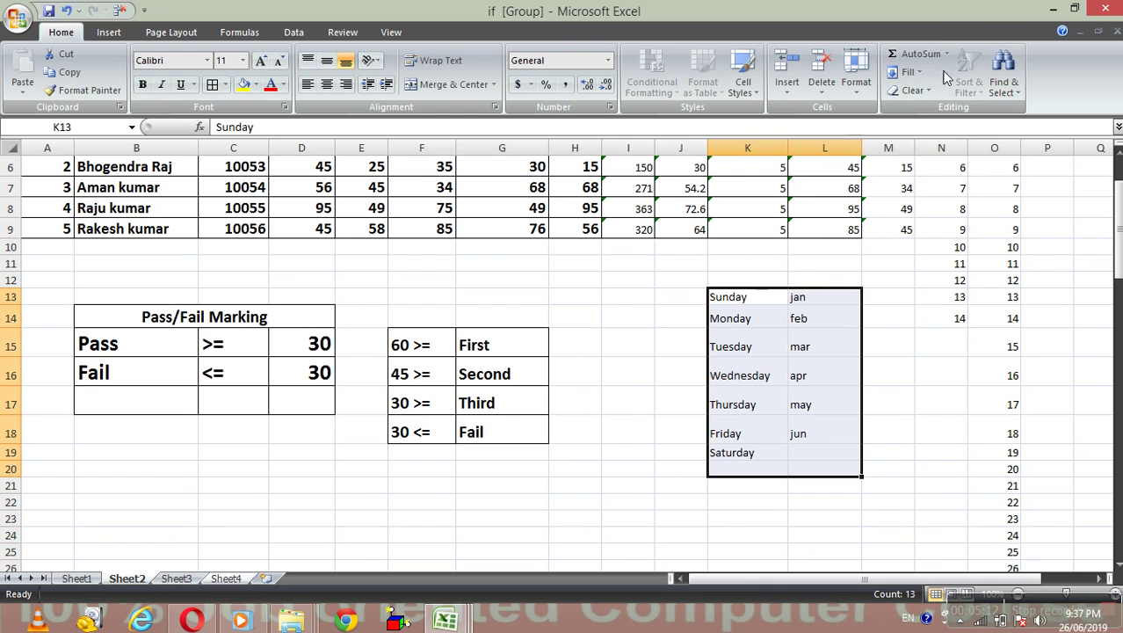
left_click(922, 91)
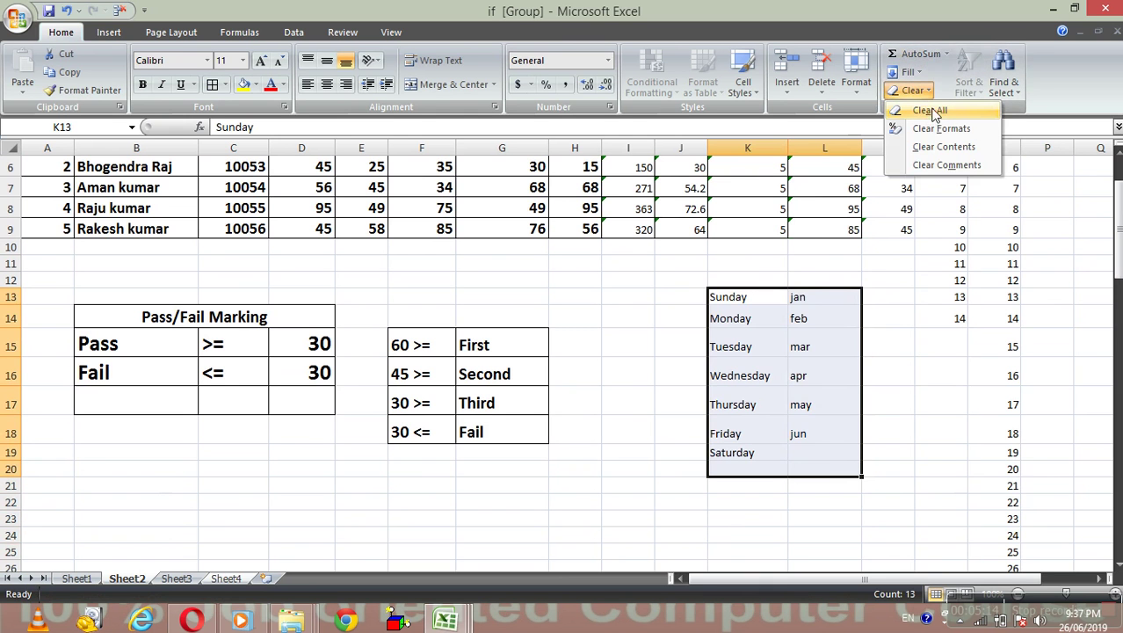
left_click(931, 111)
left_click(912, 403)
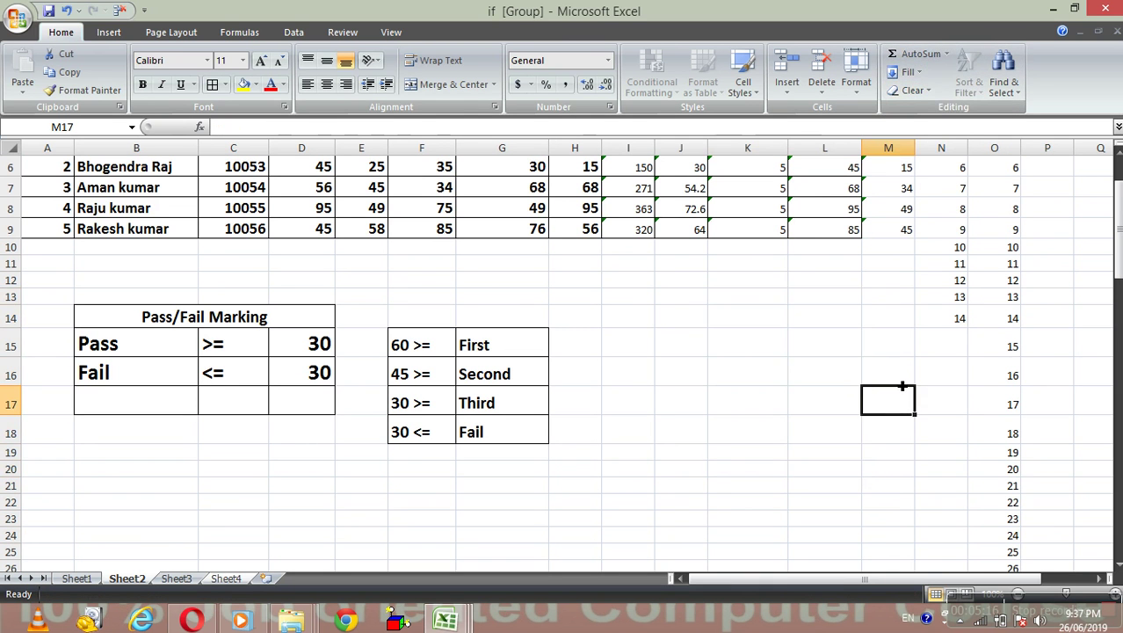
left_click(912, 91)
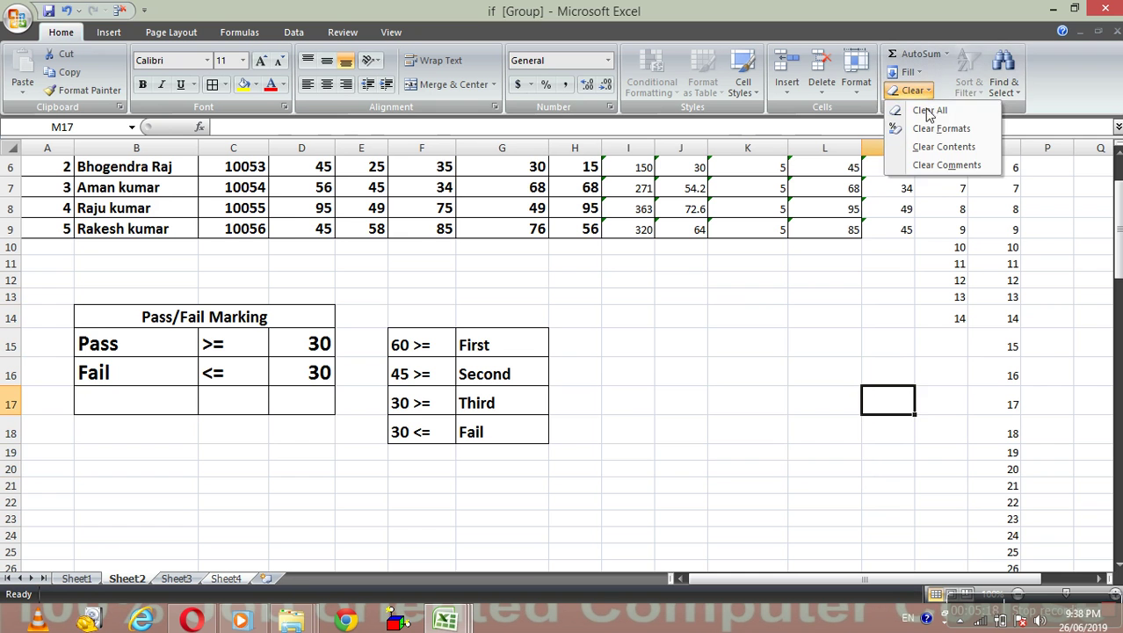
key("Escape")
left_click_drag(1117, 276, 1117, 261)
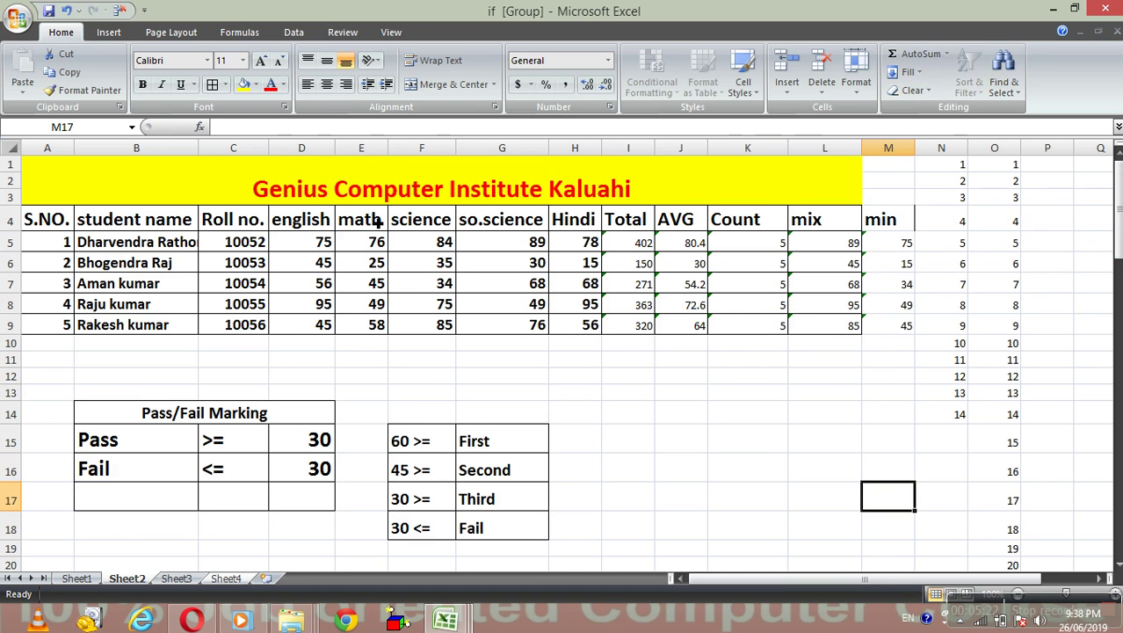
left_click_drag(57, 227, 509, 321)
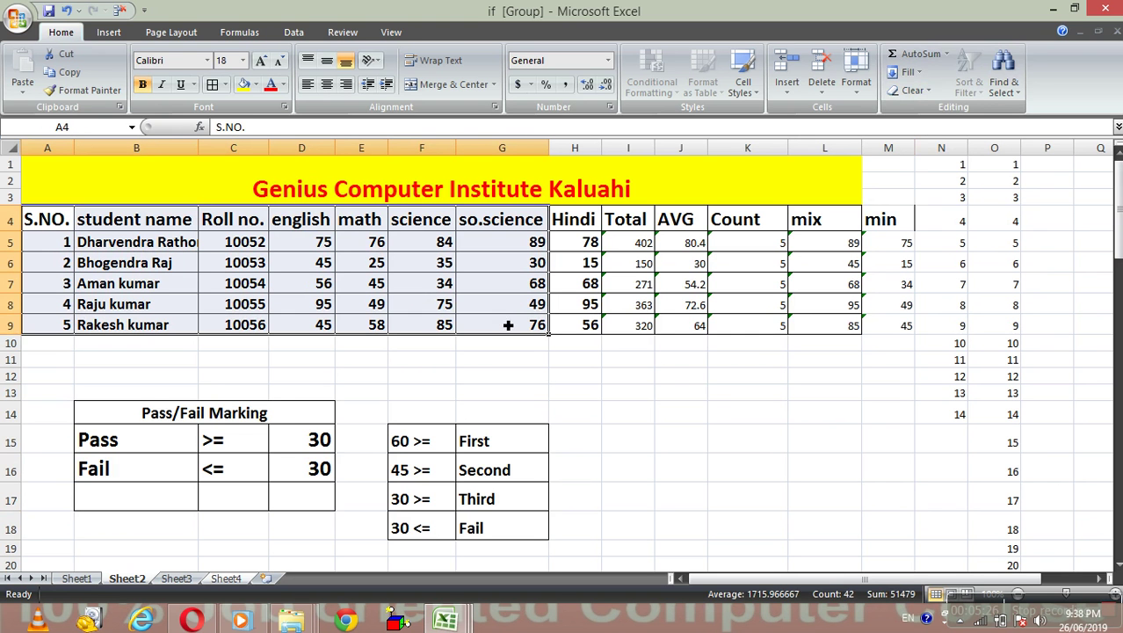
left_click(924, 93)
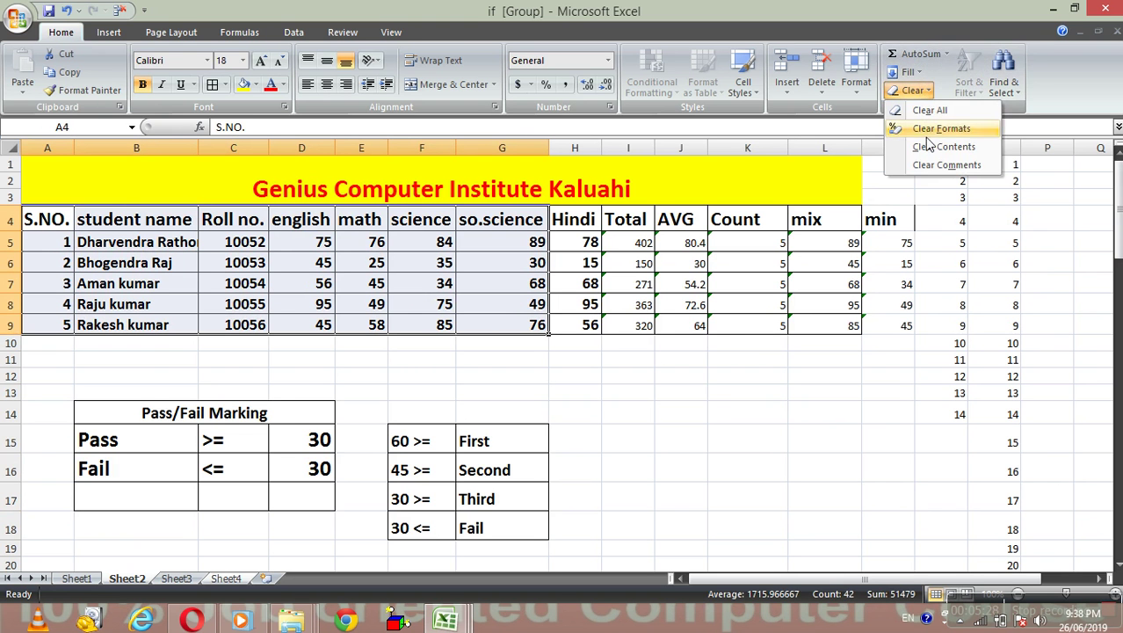
left_click(933, 129)
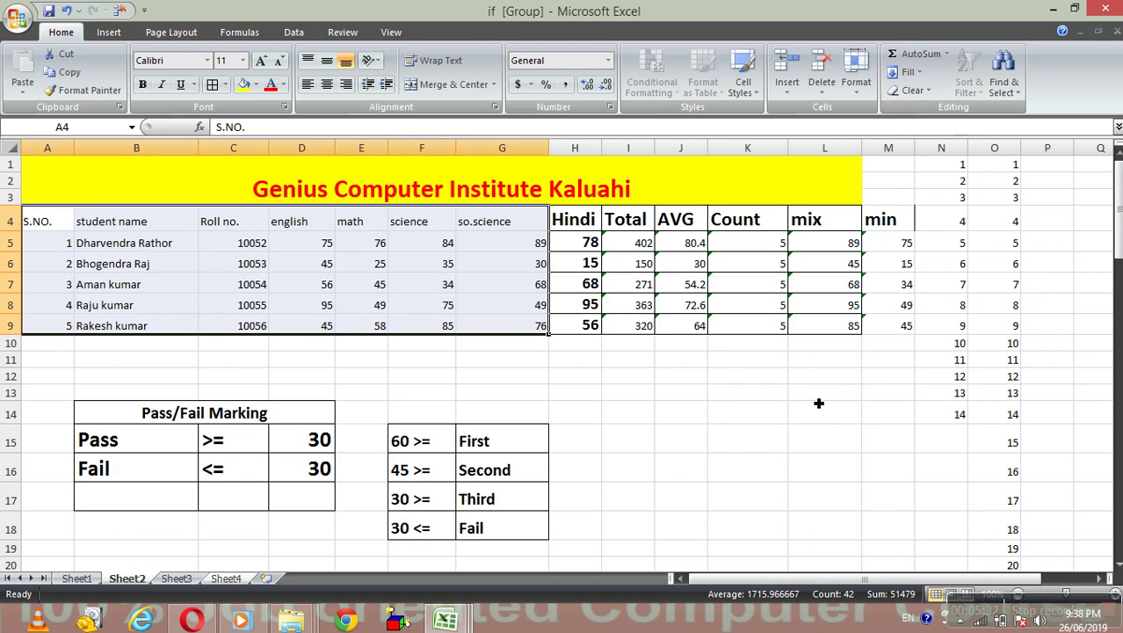
key("ctrl+z")
left_click(787, 410)
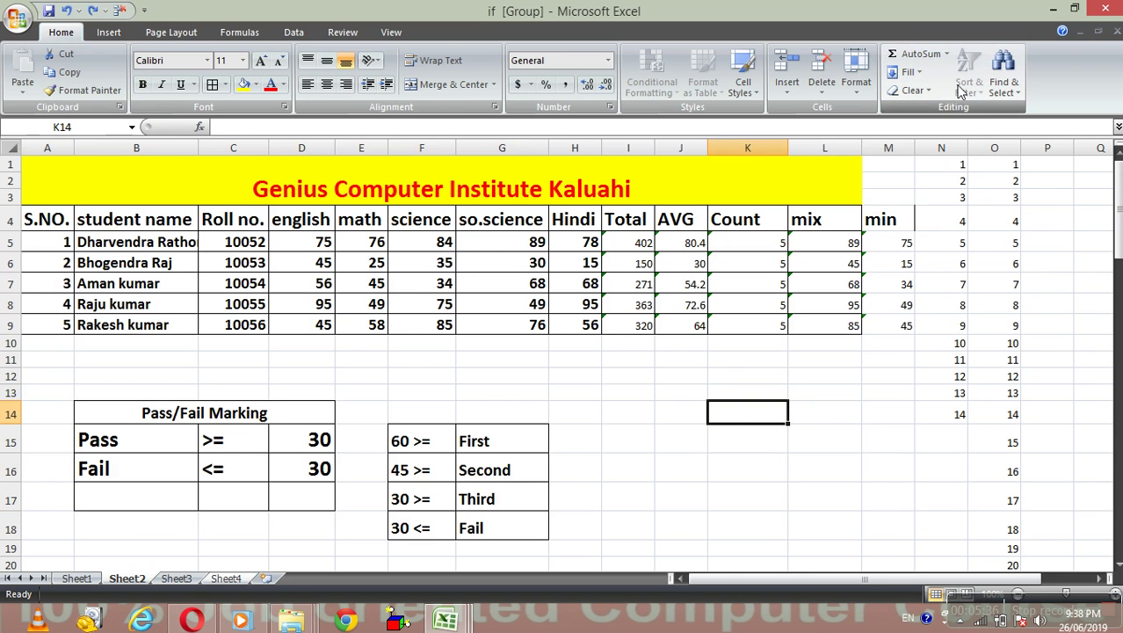
left_click(557, 239)
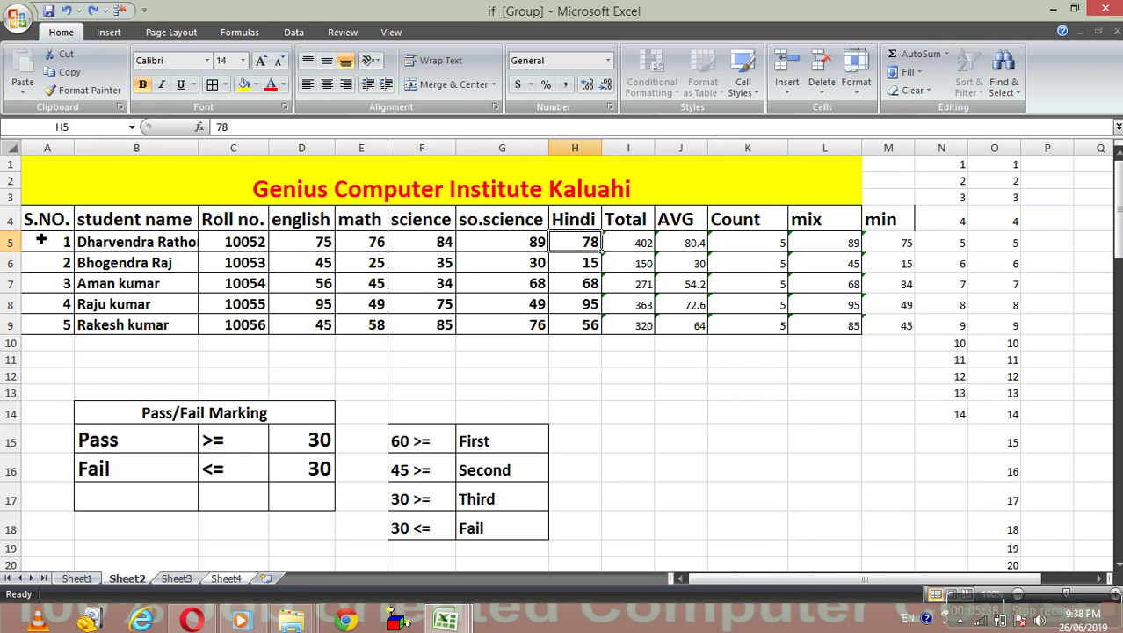
left_click_drag(44, 222, 846, 324)
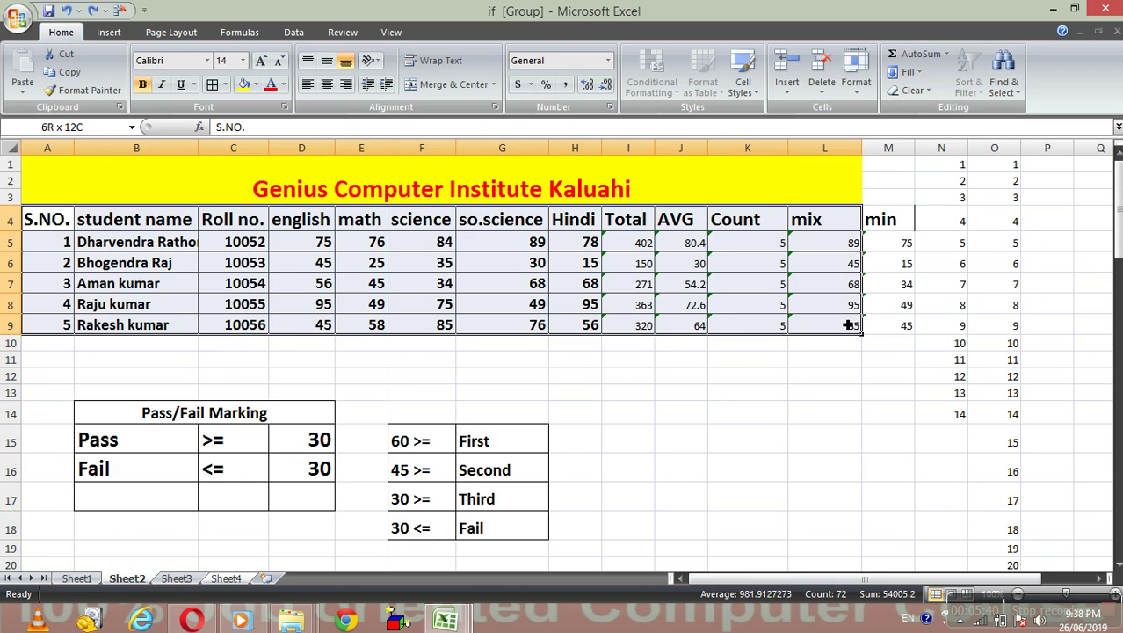
left_click(841, 409)
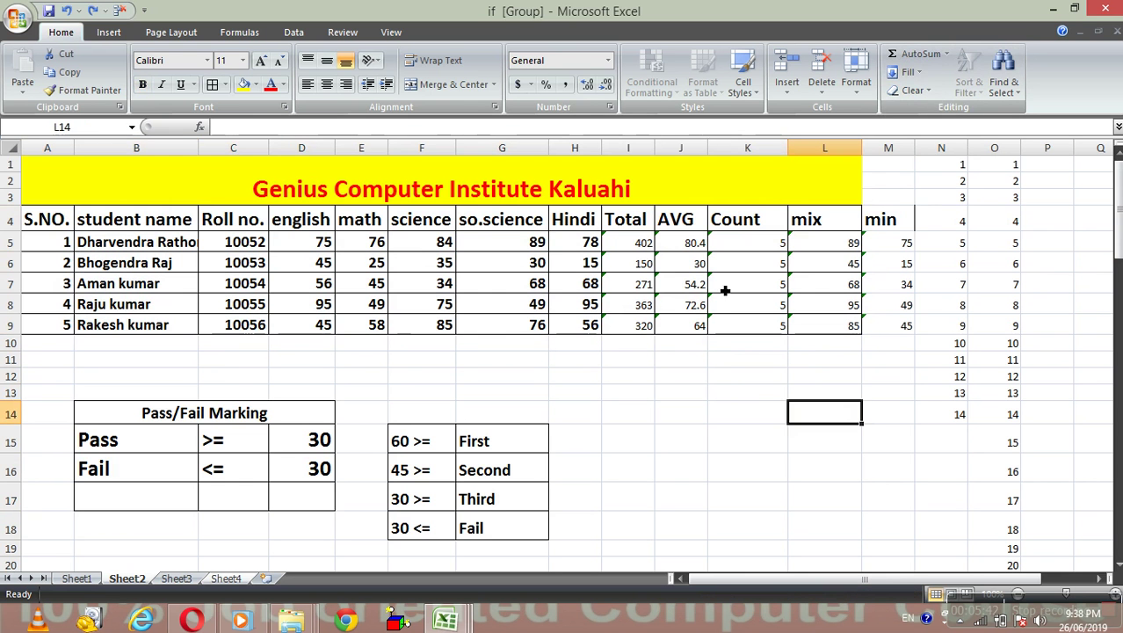
left_click(634, 188)
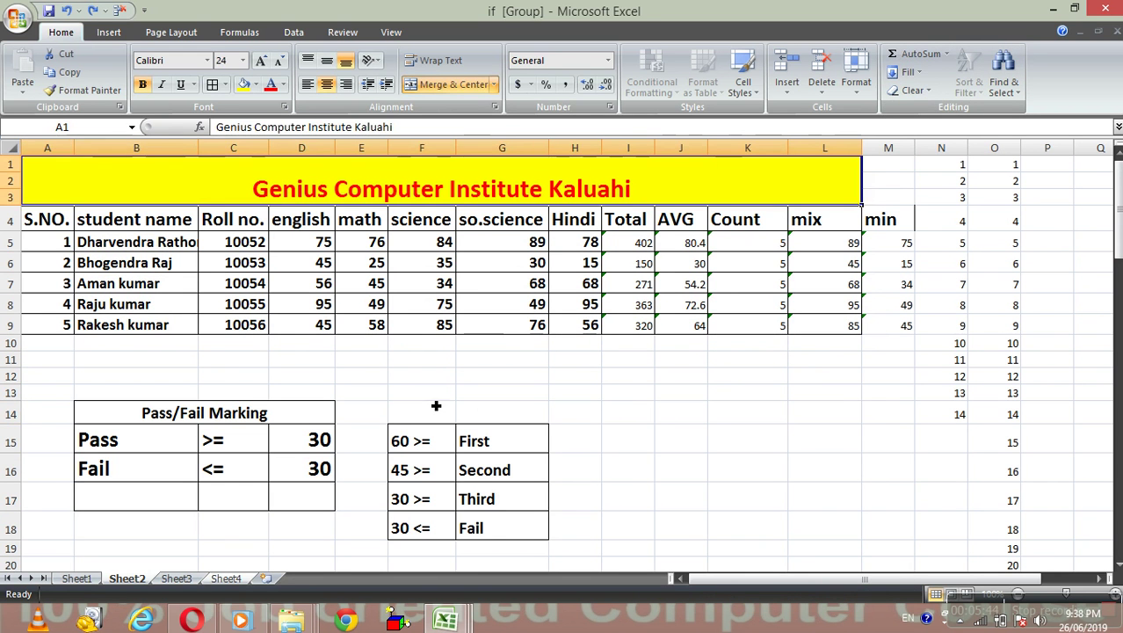
left_click(432, 397)
mouse_move(445, 620)
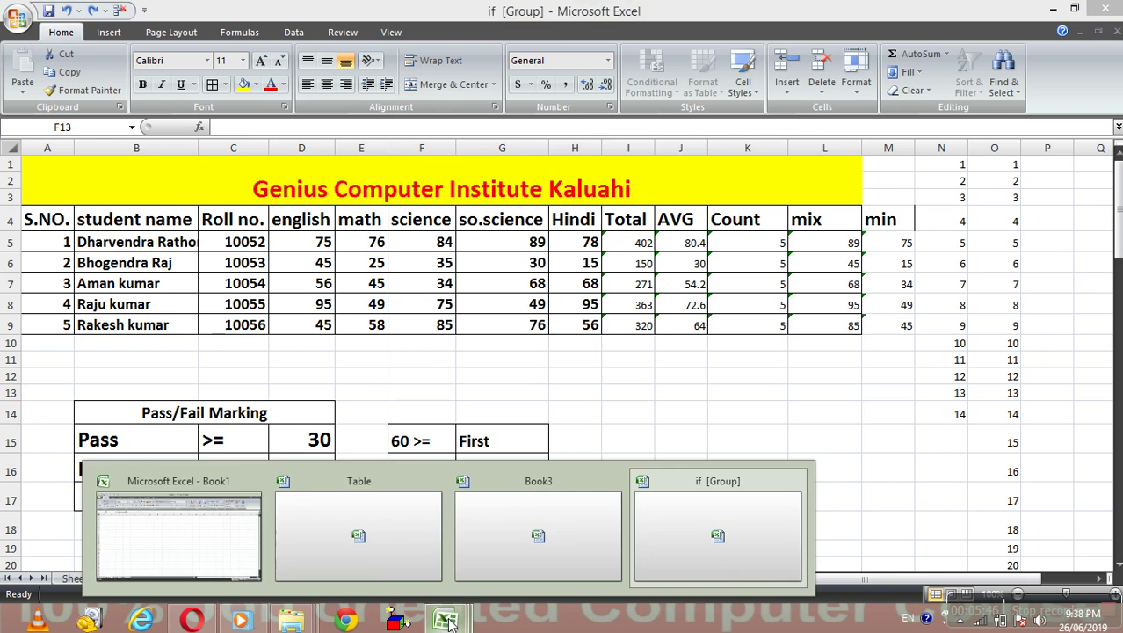
Open the bill workbook from the recent documents list.
left_click(239, 560)
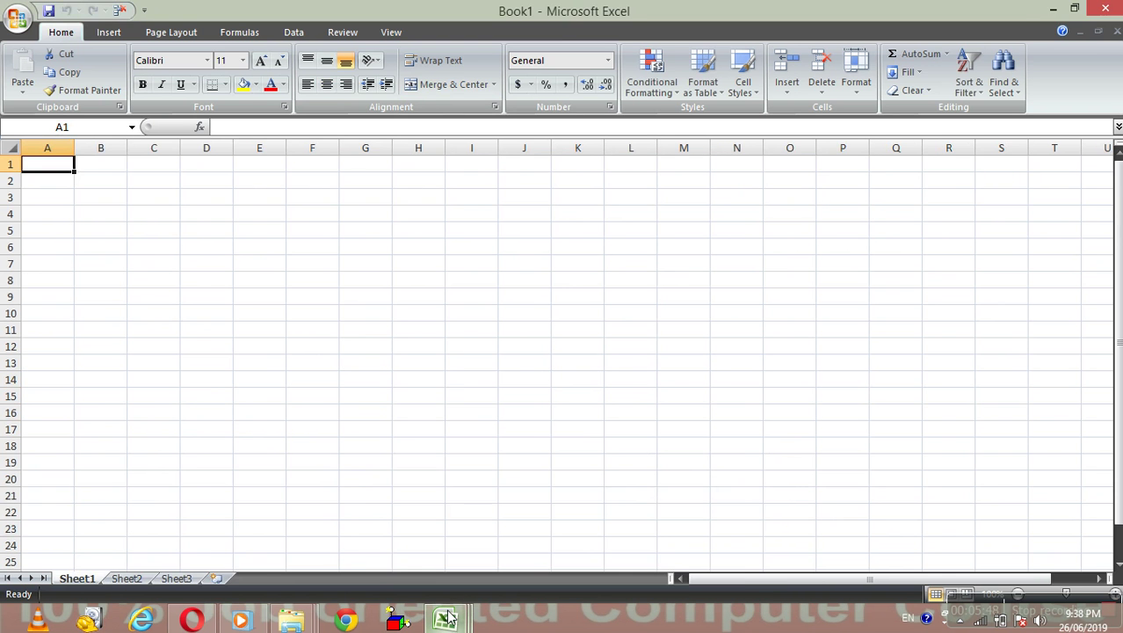
mouse_move(448, 620)
left_click(664, 545)
left_click(753, 397)
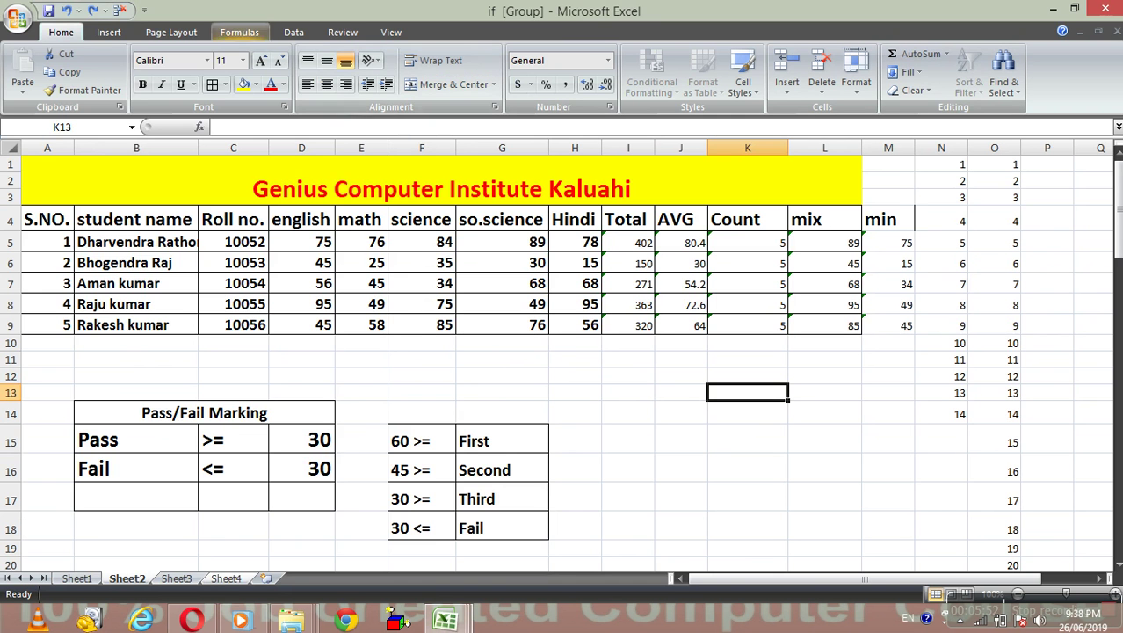
left_click(17, 16)
left_click(135, 107)
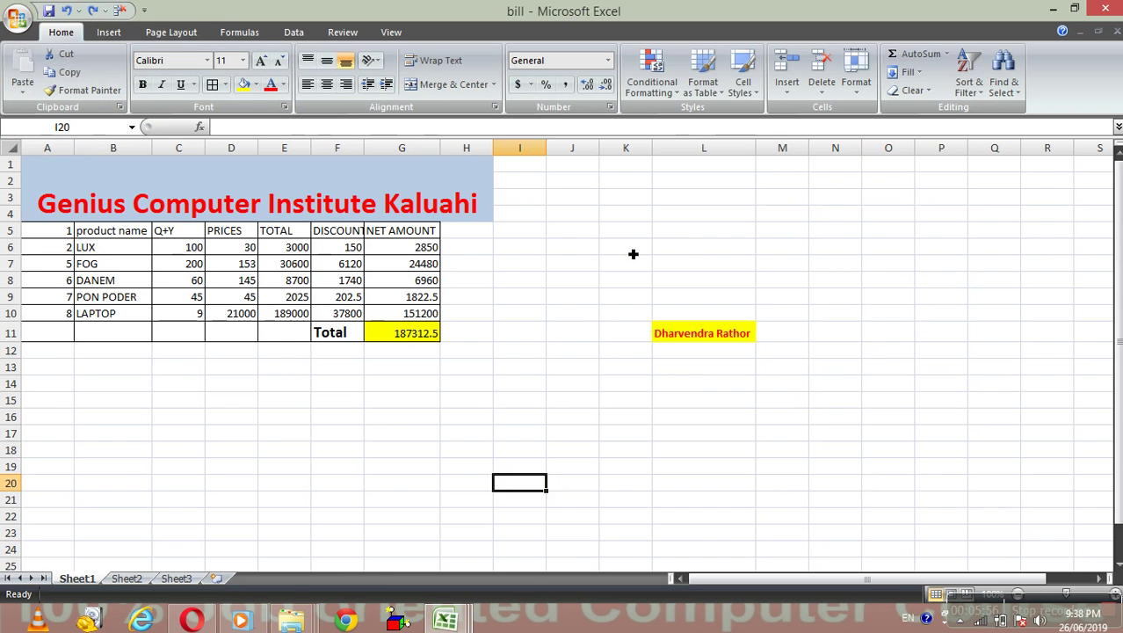
Sort products B6:E10 A to Z, then Z to A so PON PODER is first.
mouse_move(64, 230)
left_mouse_down()
mouse_move(409, 326)
mouse_move(409, 314)
left_mouse_up()
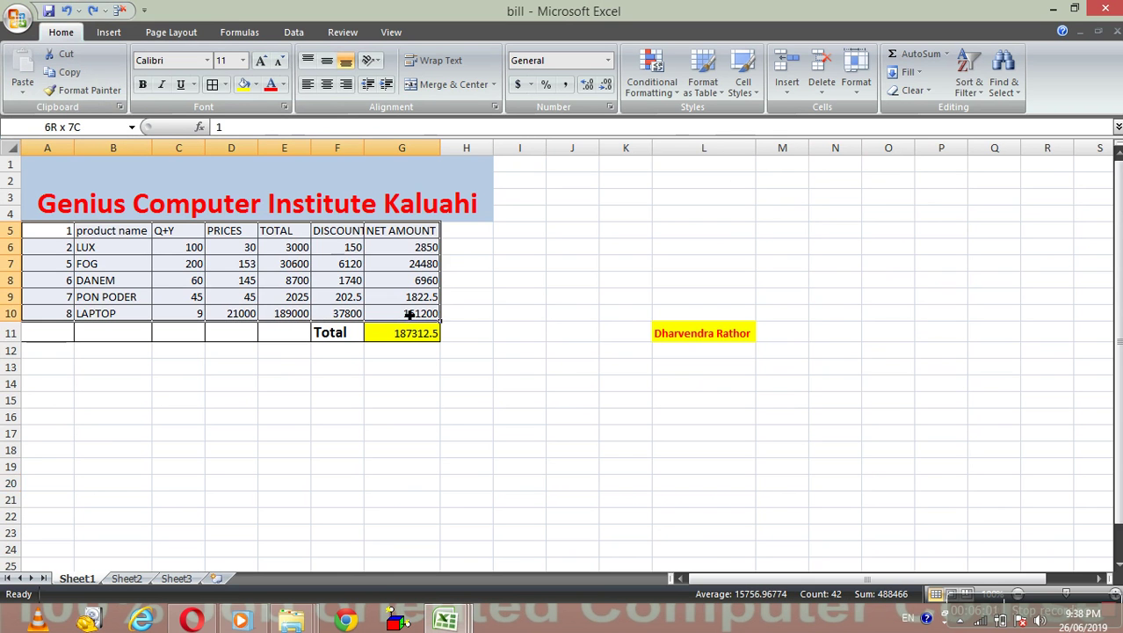
left_click(977, 83)
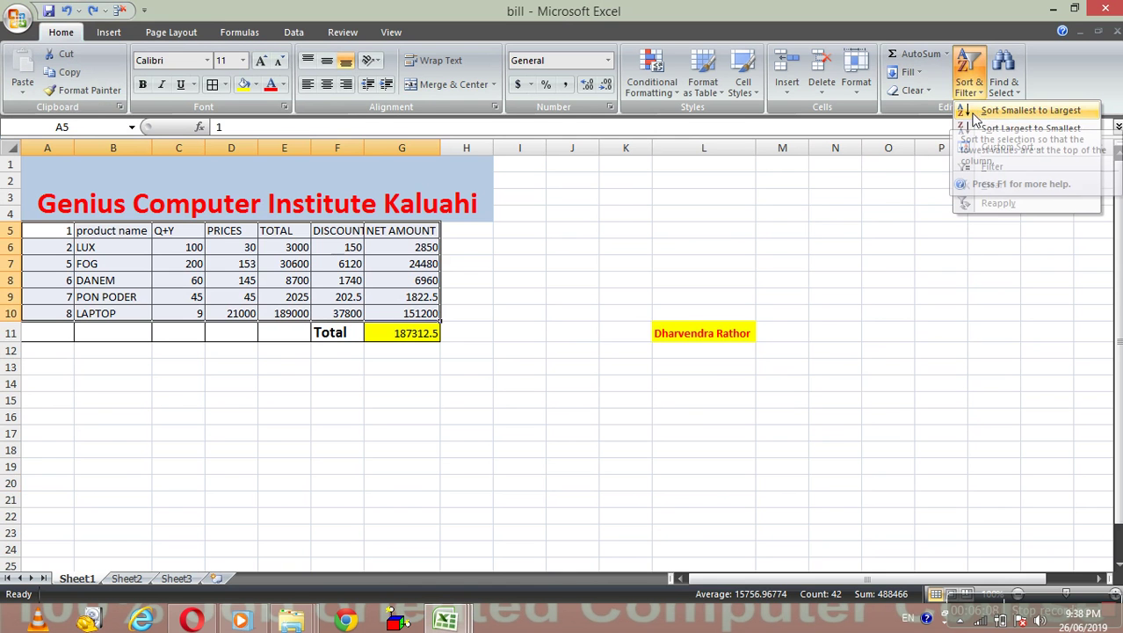
left_click(864, 234)
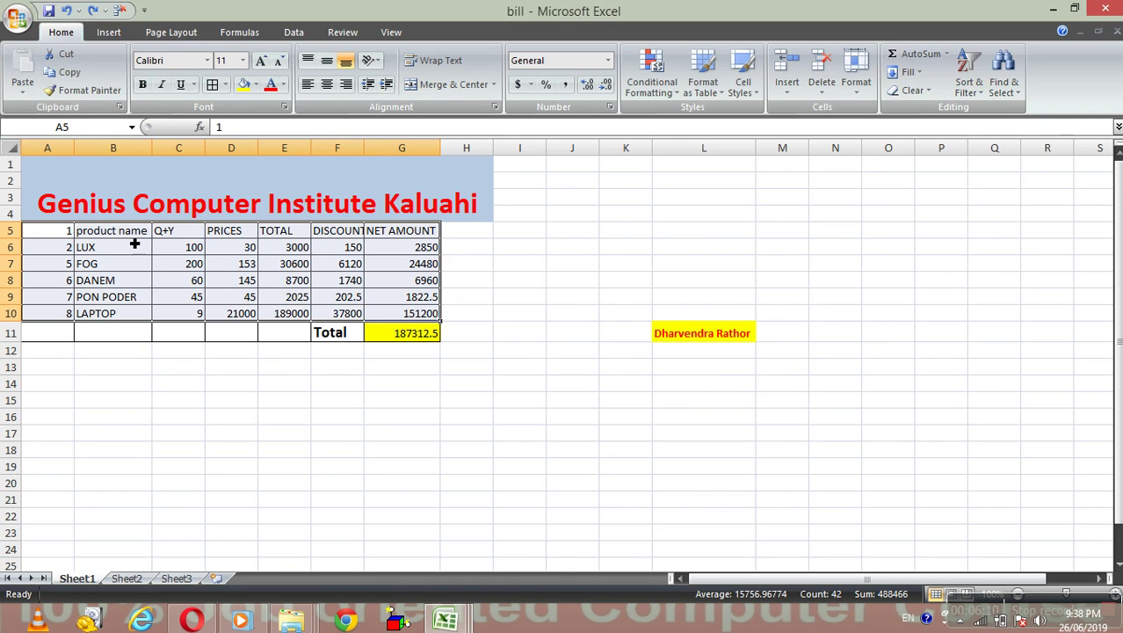
left_click_drag(125, 251, 291, 313)
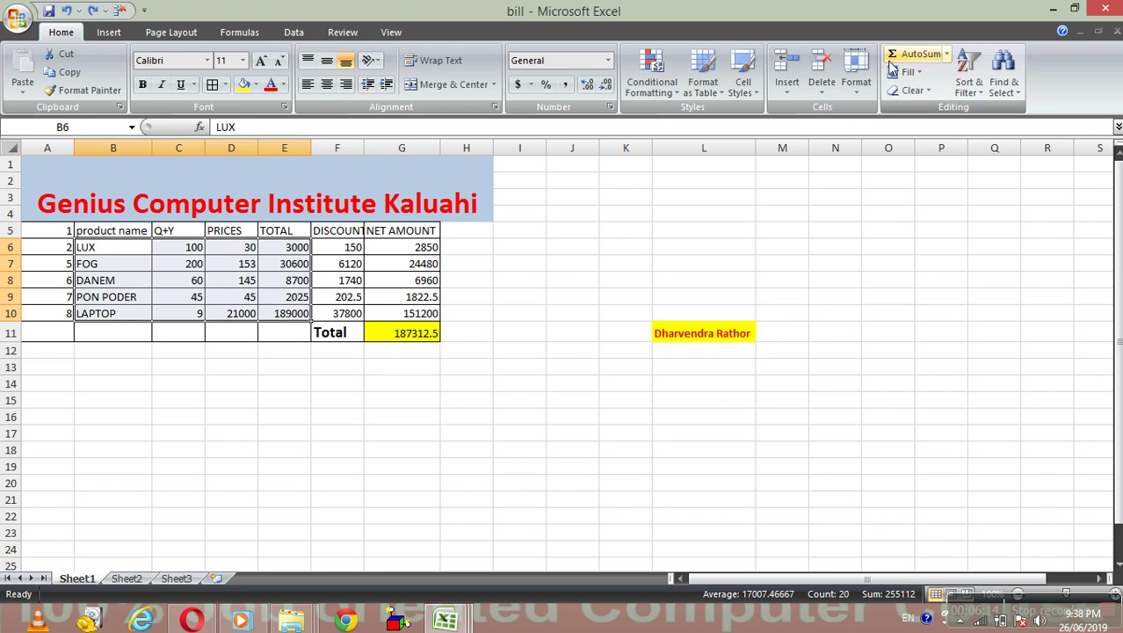
left_click(977, 77)
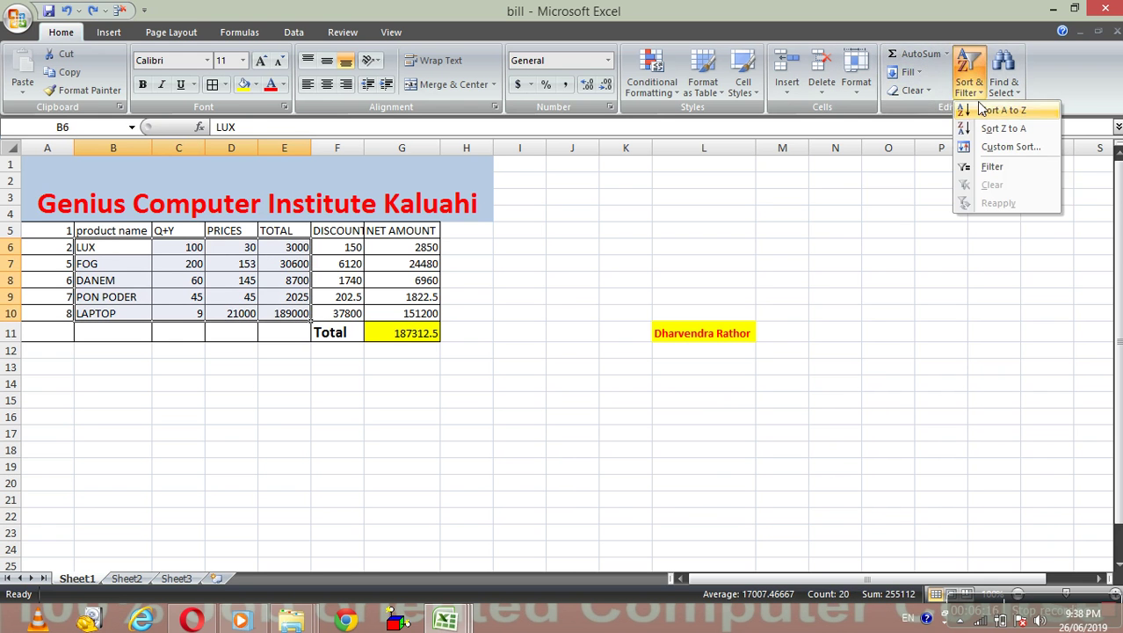
left_click(979, 107)
left_click(977, 88)
left_click(989, 128)
left_click(969, 83)
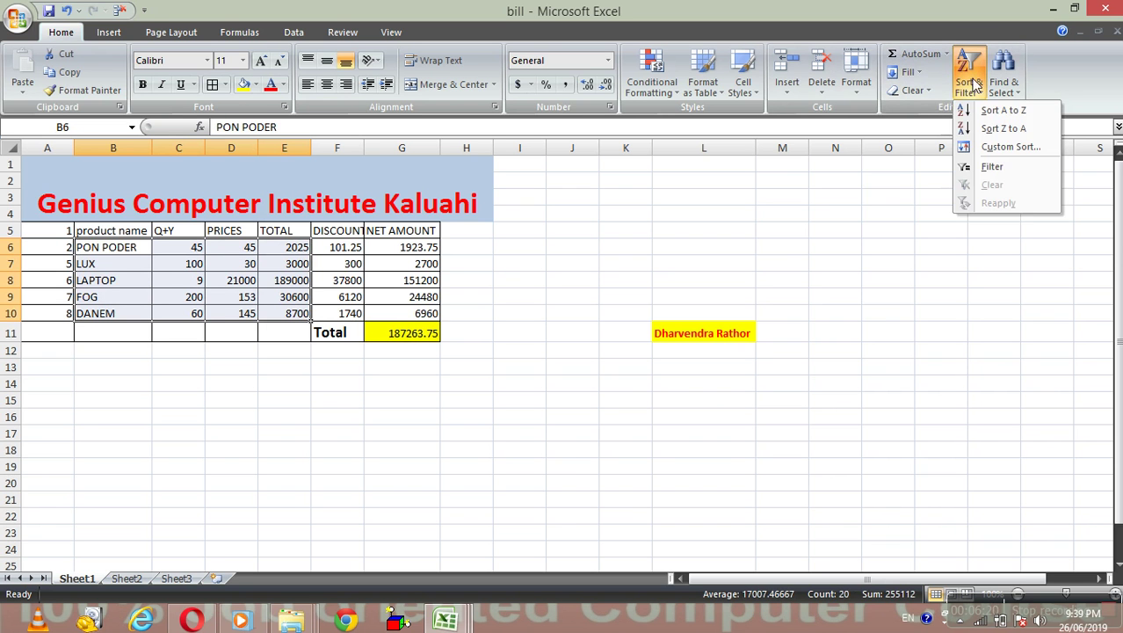
left_click(818, 296)
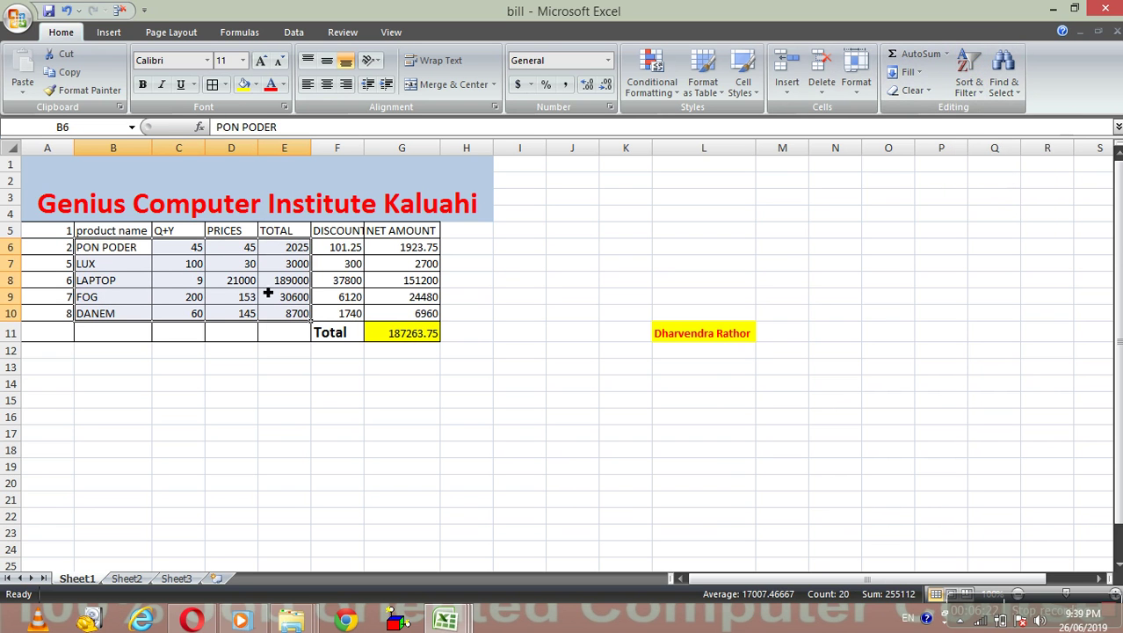
left_click_drag(25, 231, 406, 313)
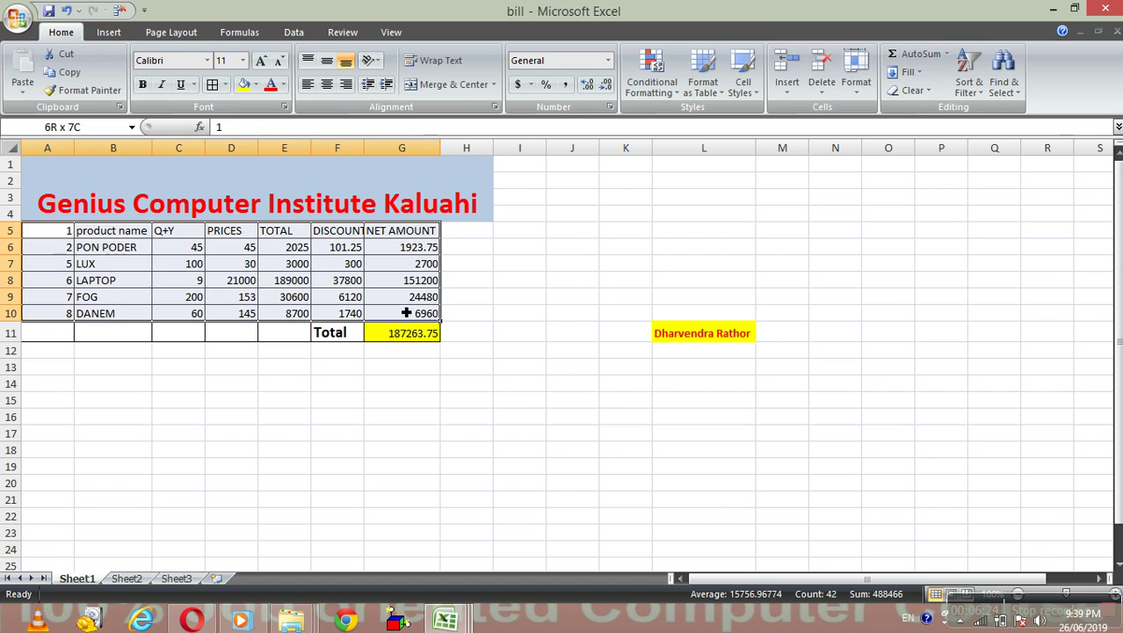
Turn on header filters and filter LAPTOP out of the product name column.
left_click(982, 95)
left_click(989, 167)
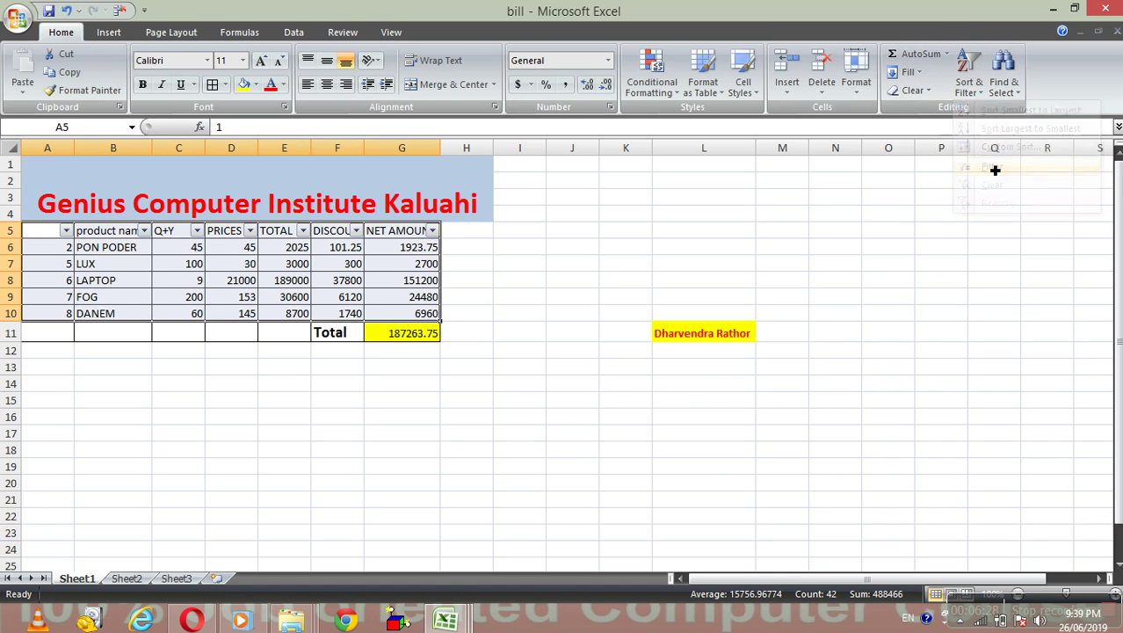
left_click(106, 253)
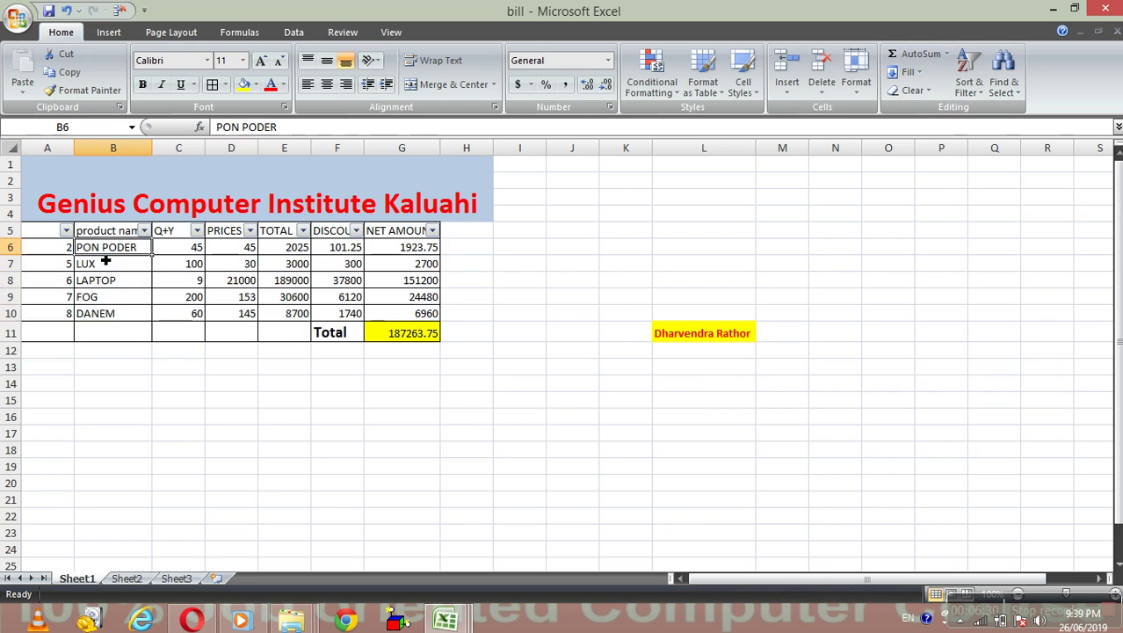
left_click(144, 230)
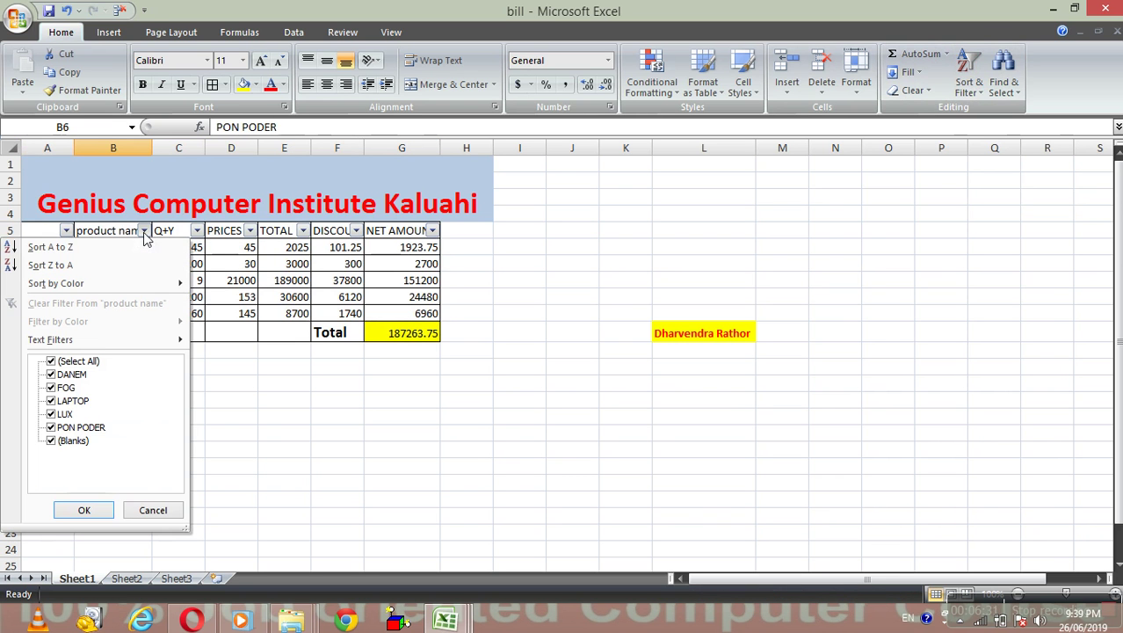
left_click(70, 401)
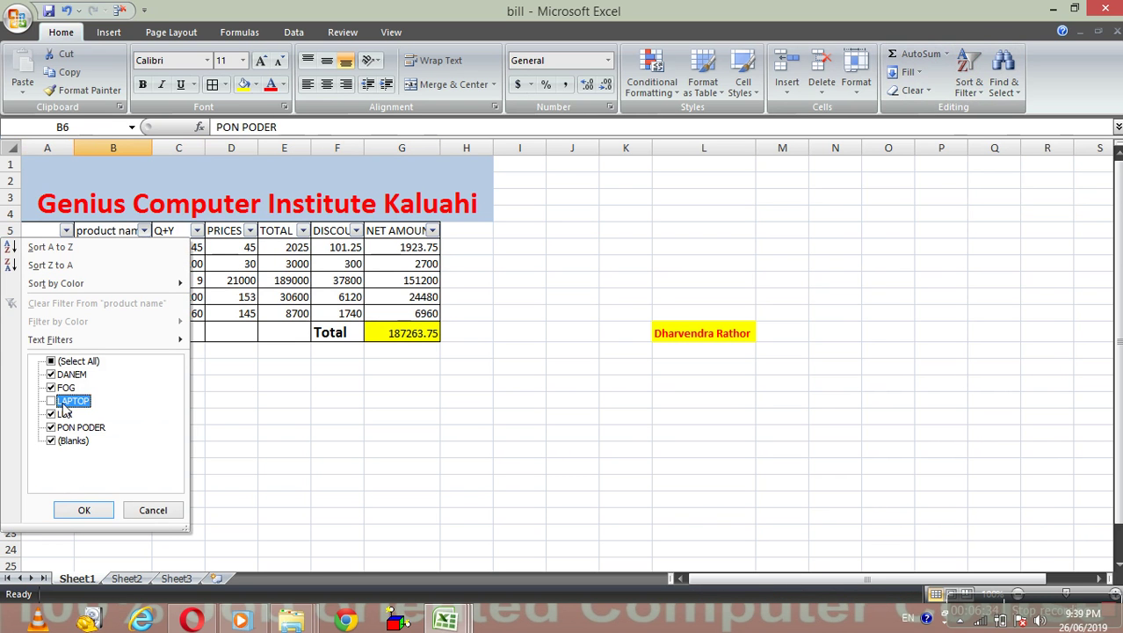
left_click(85, 511)
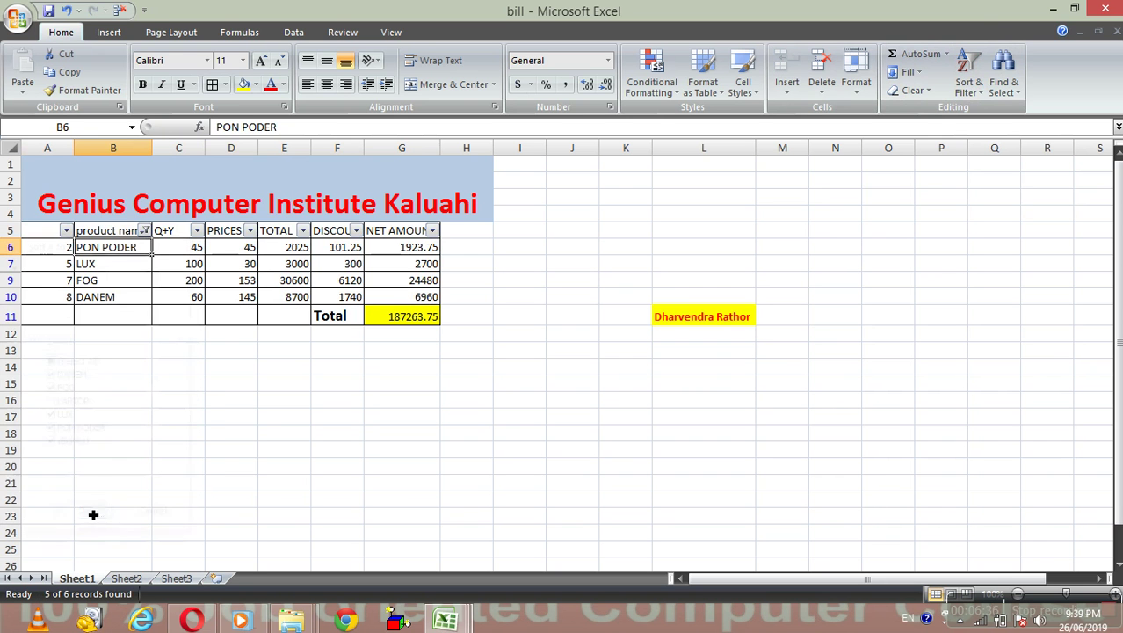
Re-include LAPTOP in the product filter so all five products show.
left_click(144, 232)
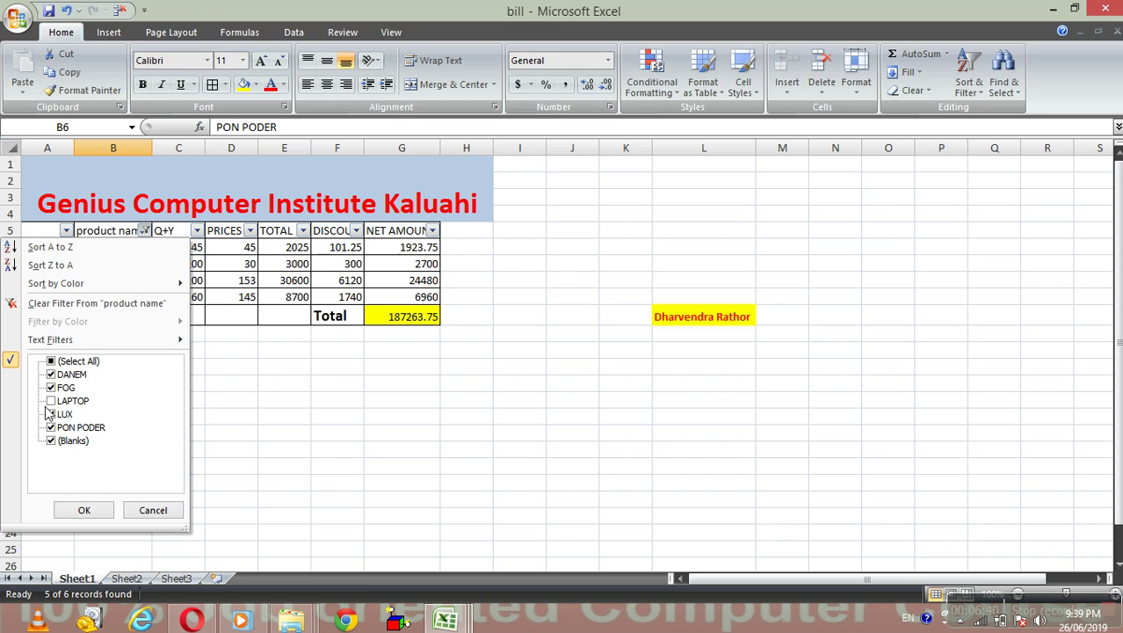
left_click(51, 401)
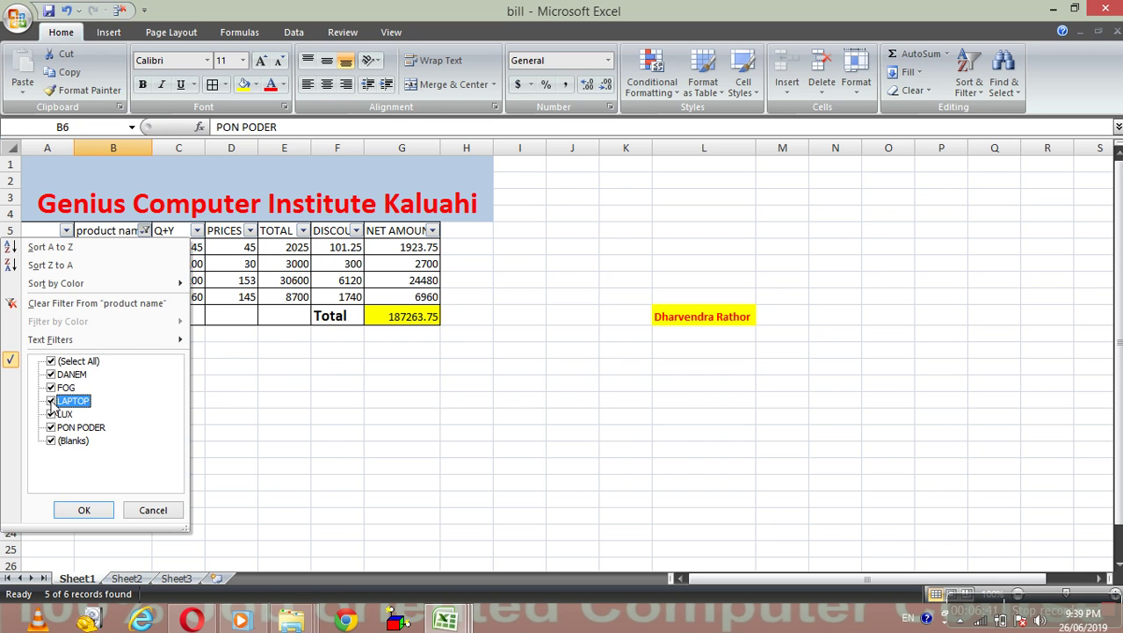
left_click(84, 510)
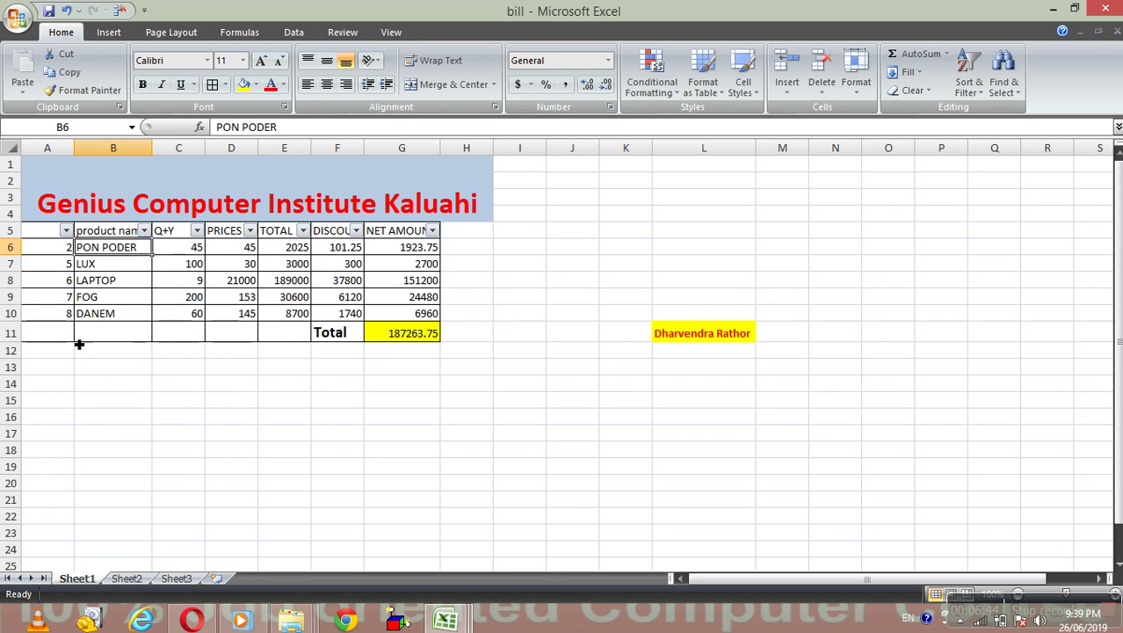
left_click(119, 282)
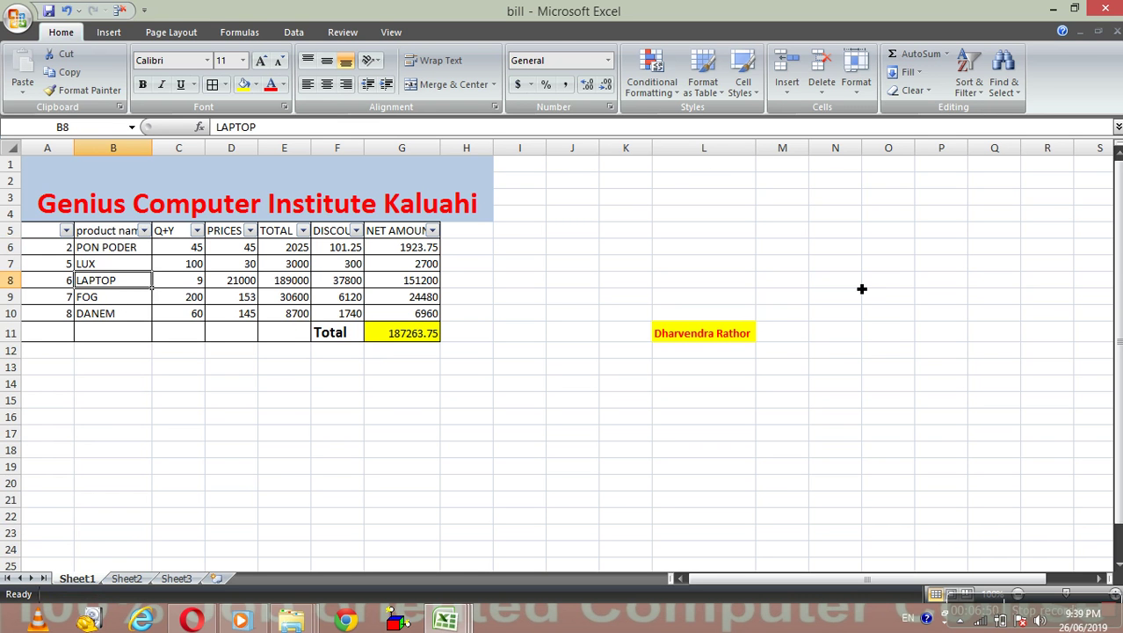
Search for 'lux' to locate the LUX product in B7, then close the Find dialog.
left_click(1001, 86)
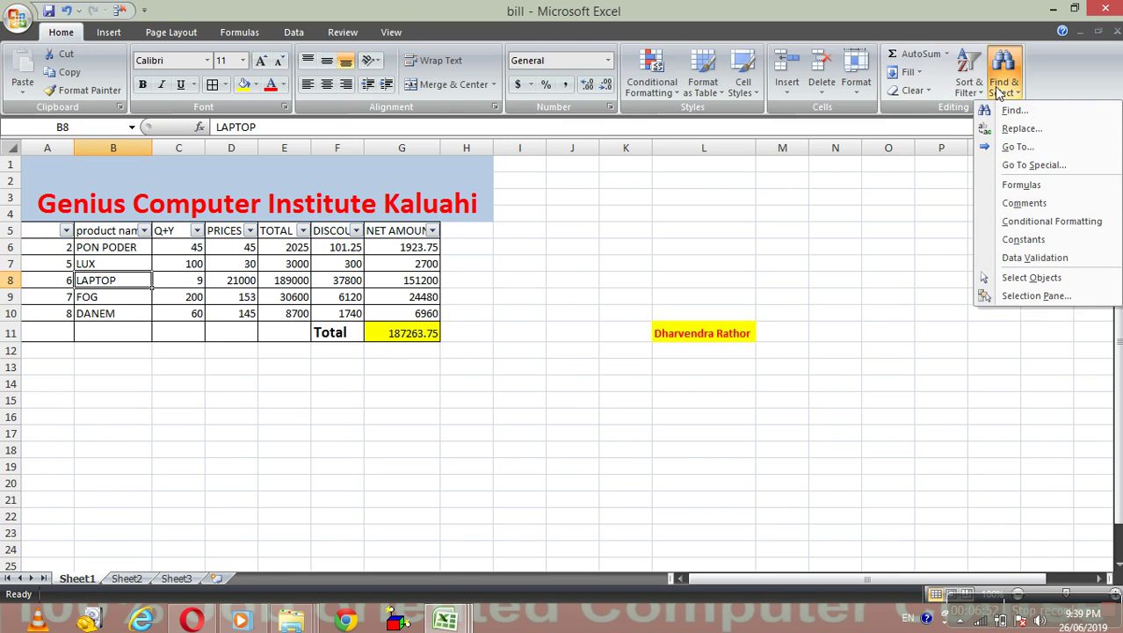
left_click(1010, 111)
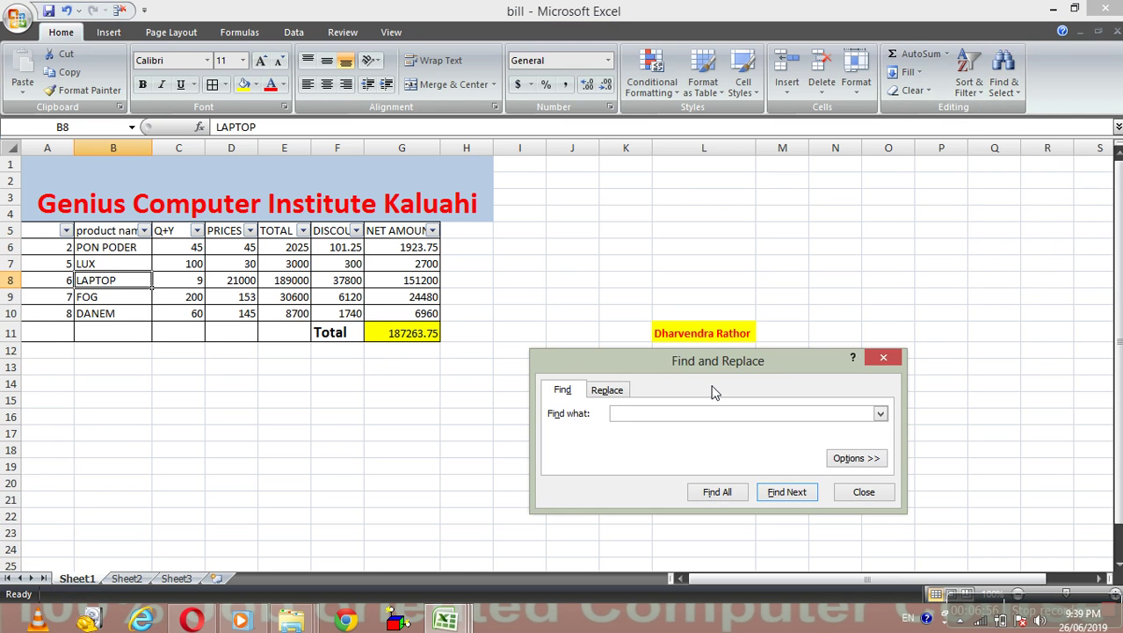
type("lux")
key("Return")
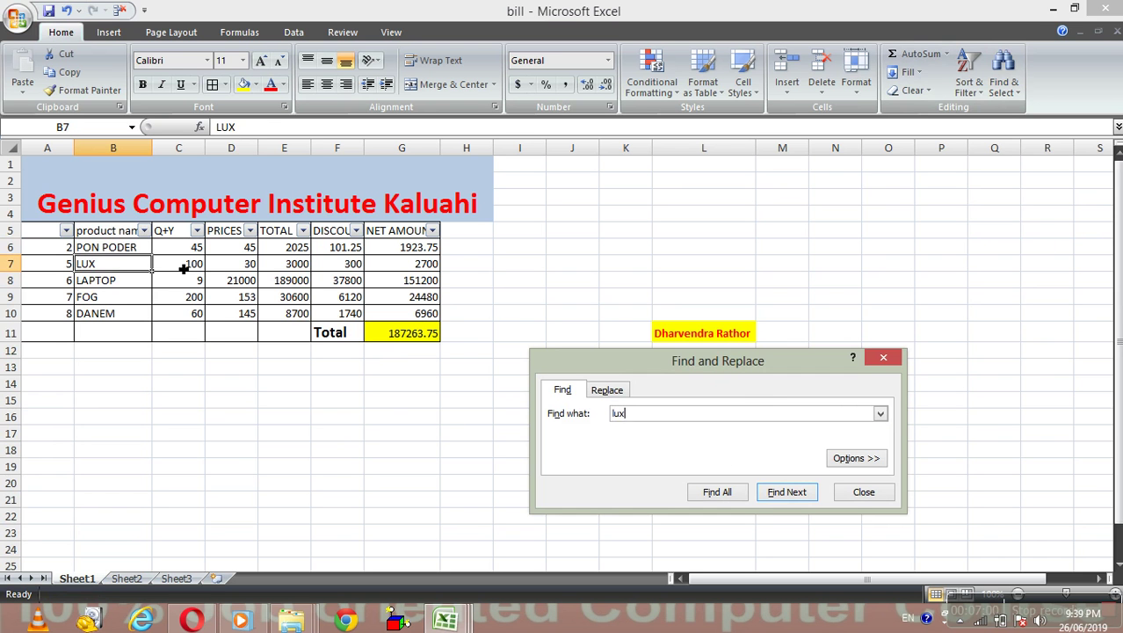
left_click(185, 451)
left_click(779, 496)
left_click(883, 357)
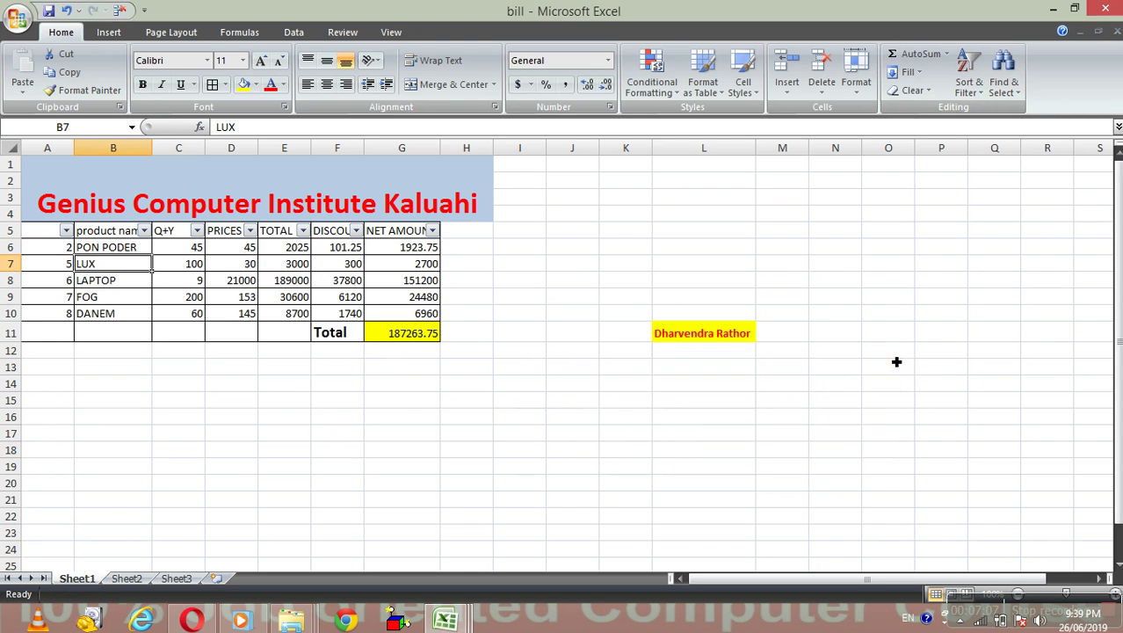
Replace lux with pen in cell B7.
left_click(1011, 88)
left_click(1020, 129)
type("pen")
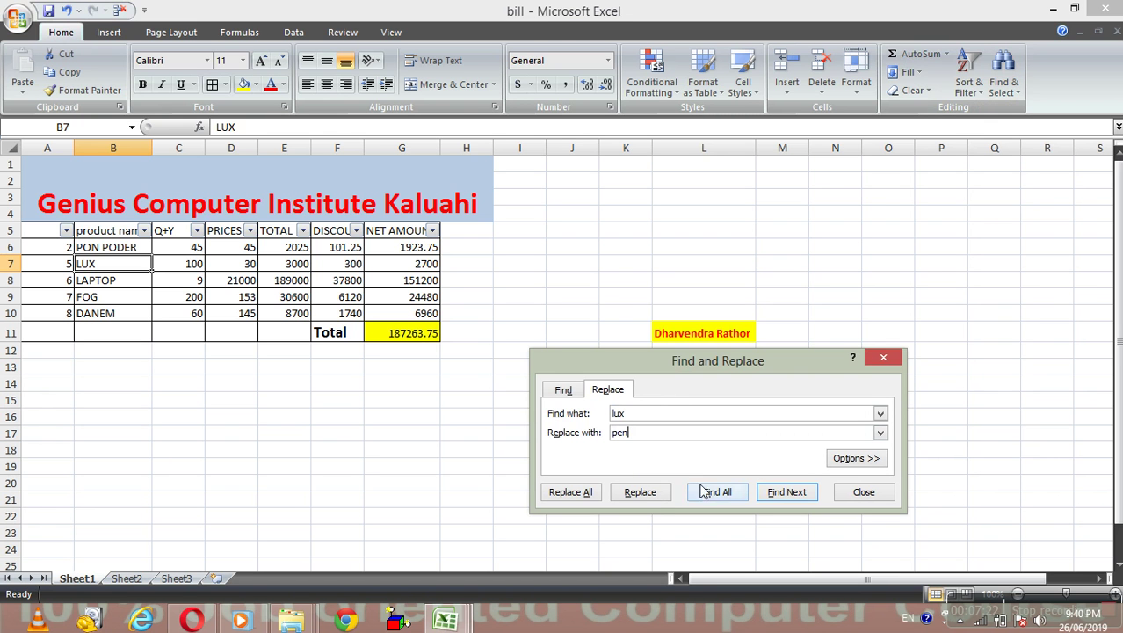
left_click(642, 497)
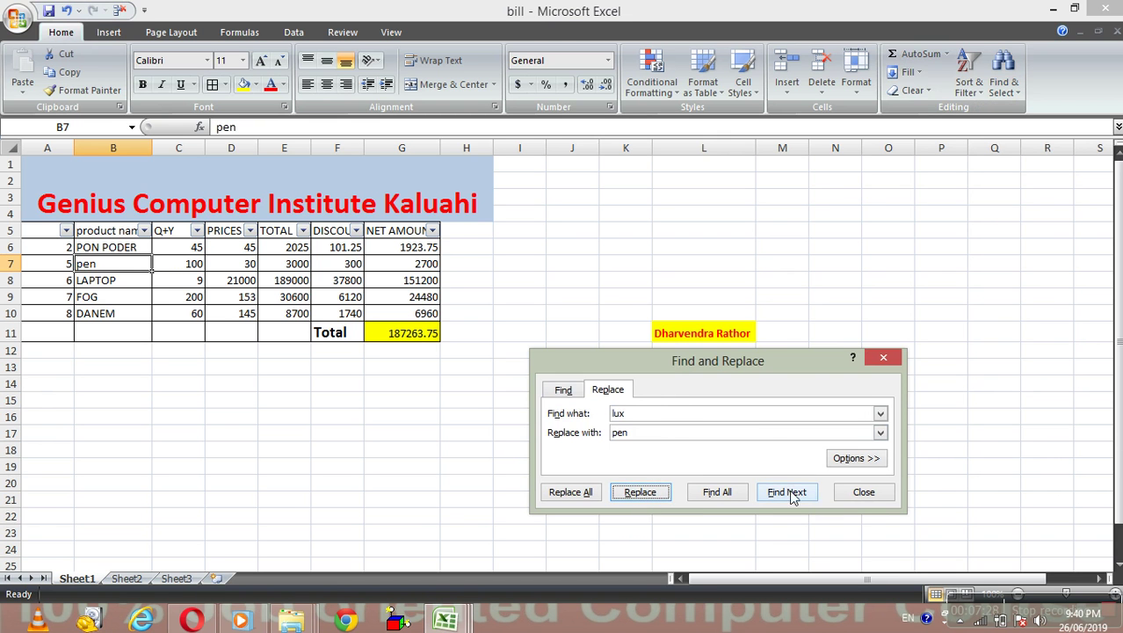
Replace pen with lux so B7 reads lux again, then close the dialog.
left_click(659, 417)
type("pen")
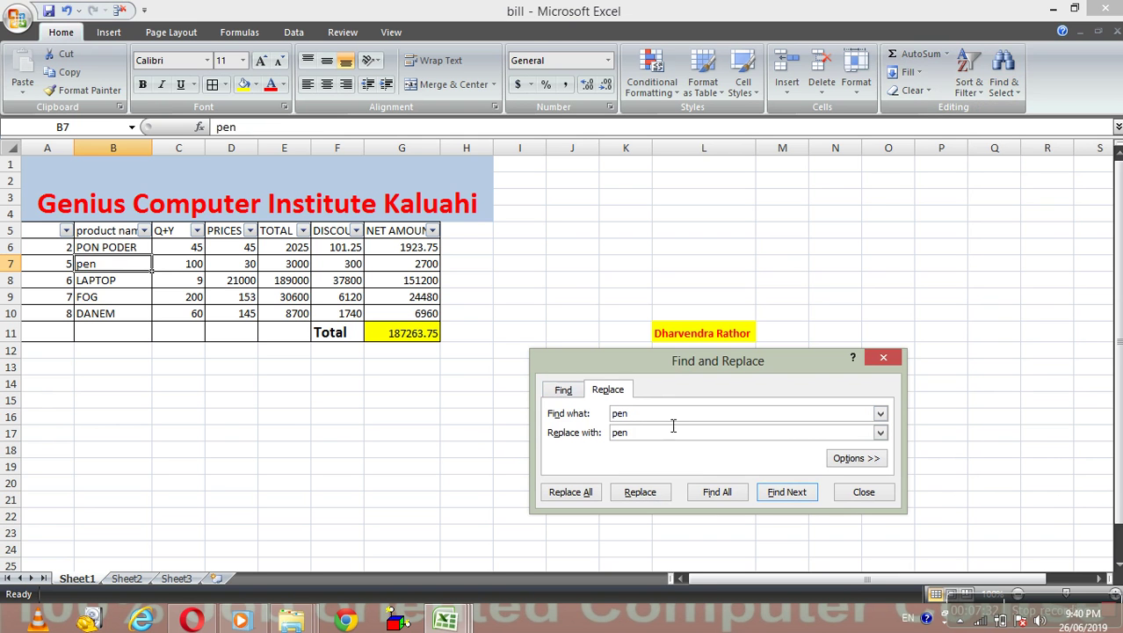
key("Tab")
type("lu")
left_click(656, 497)
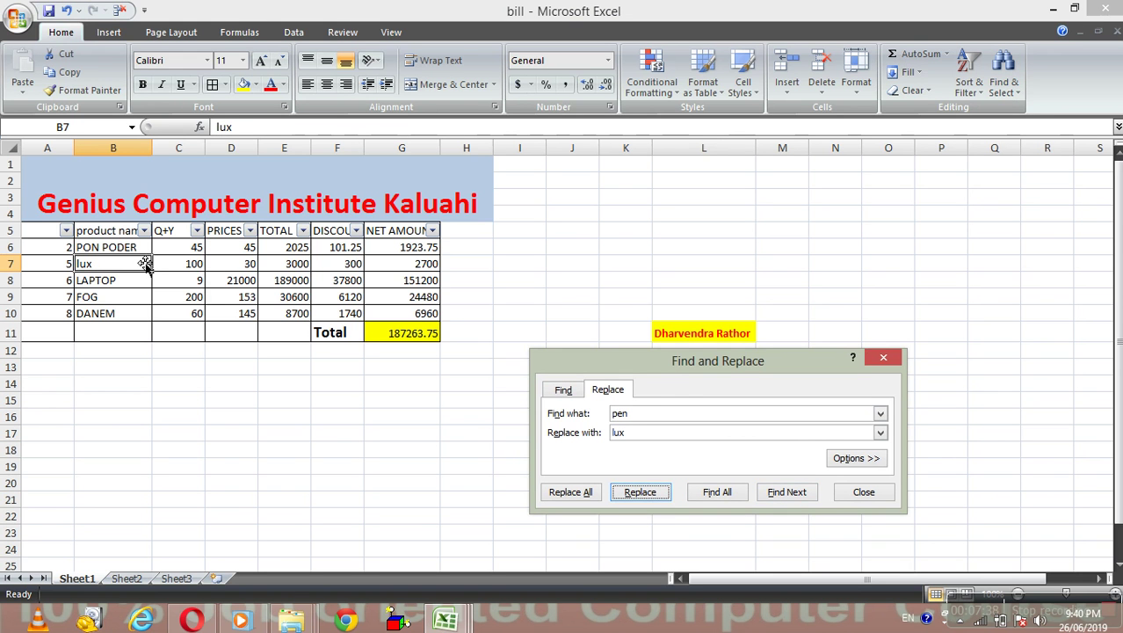
left_click(882, 358)
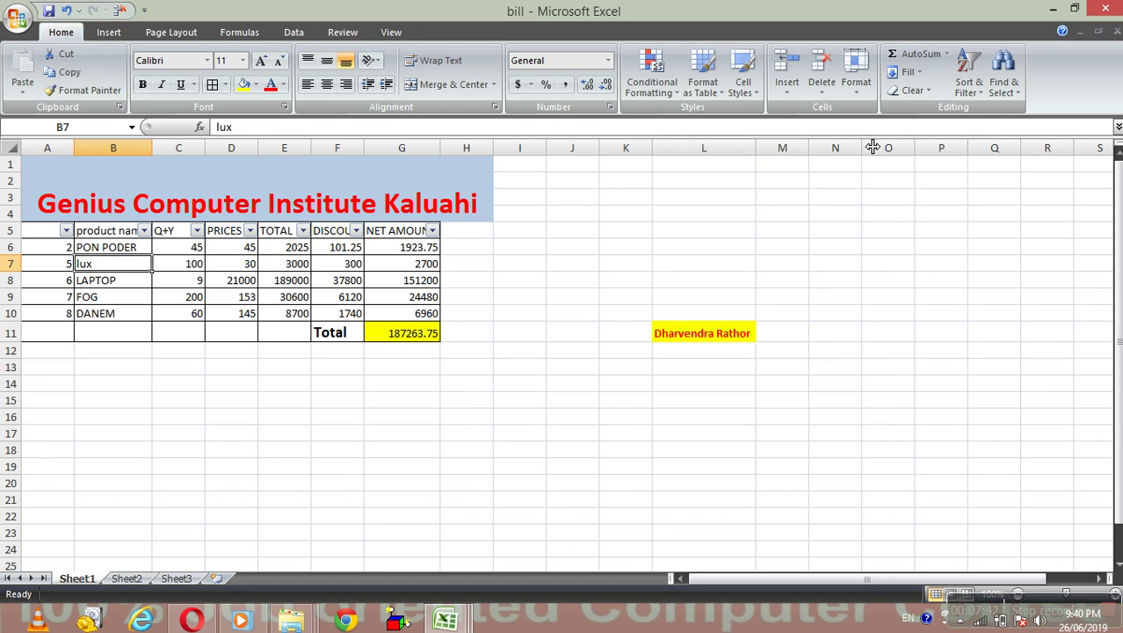
Use Go To to jump to cell B6.
left_click(1009, 95)
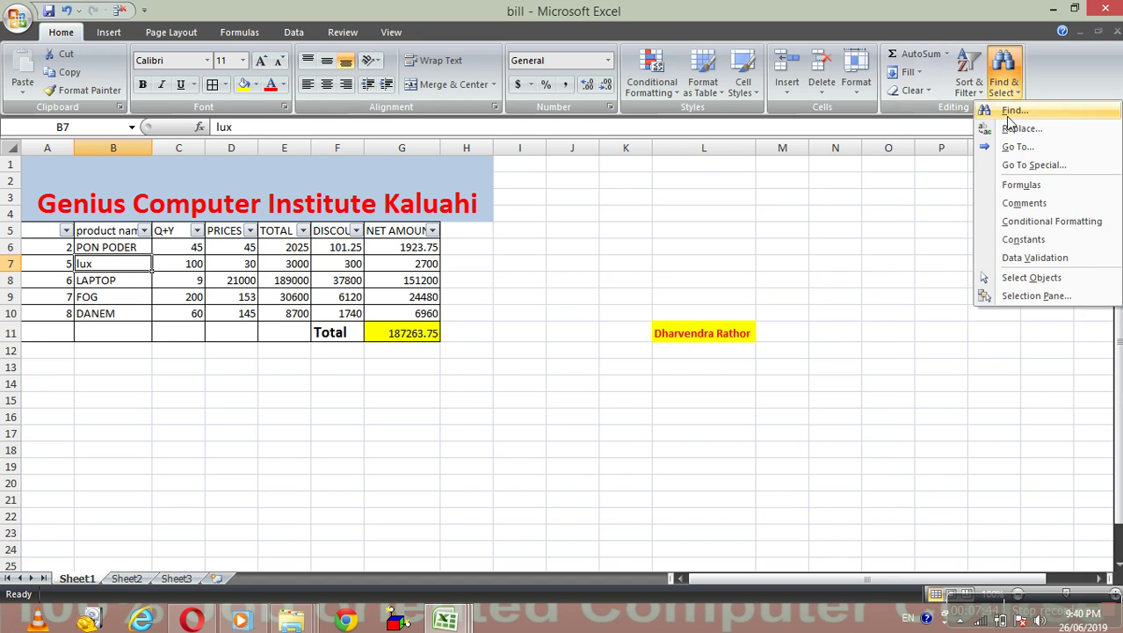
left_click(1023, 151)
type("b6")
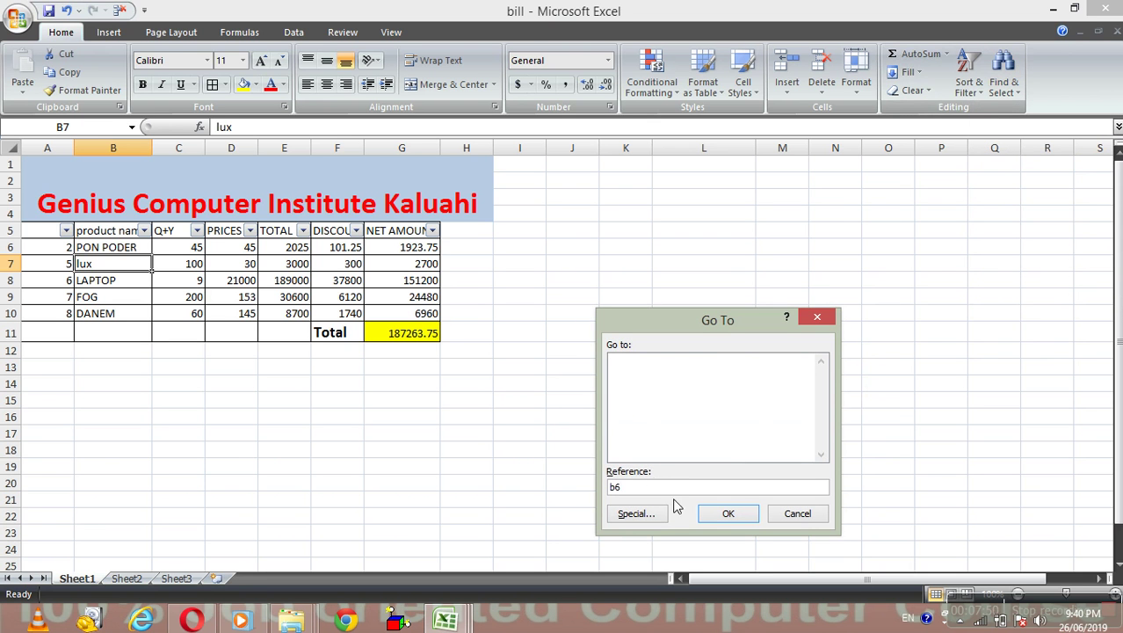
left_click(722, 514)
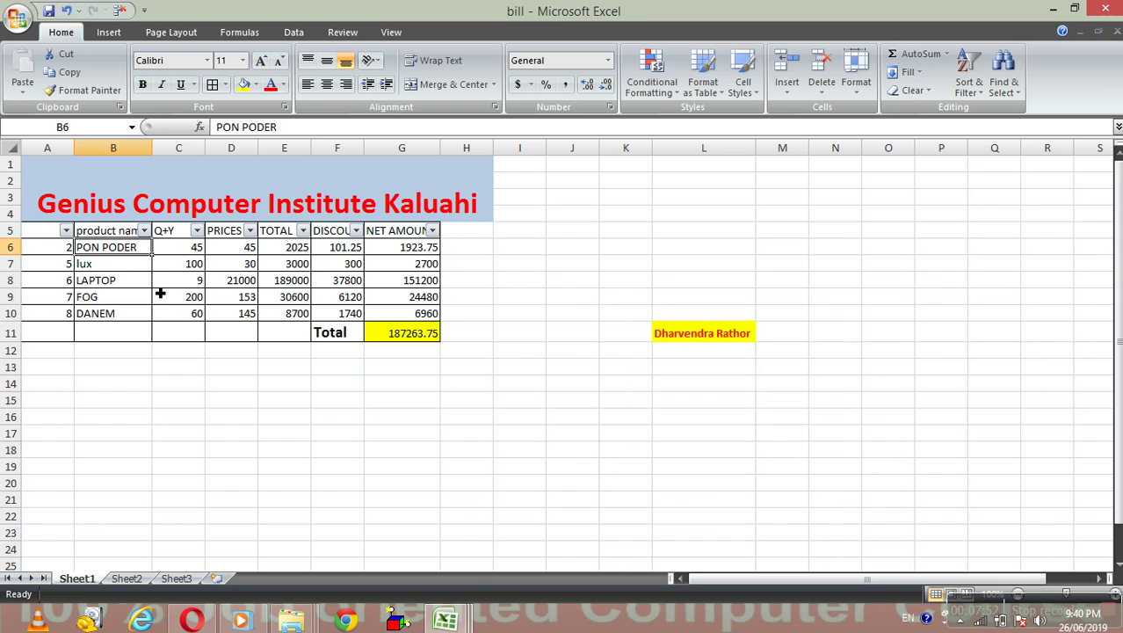
left_click(906, 265)
Use Go To with reference b9 to jump to the FOG cell.
left_click(967, 84)
left_click(1000, 80)
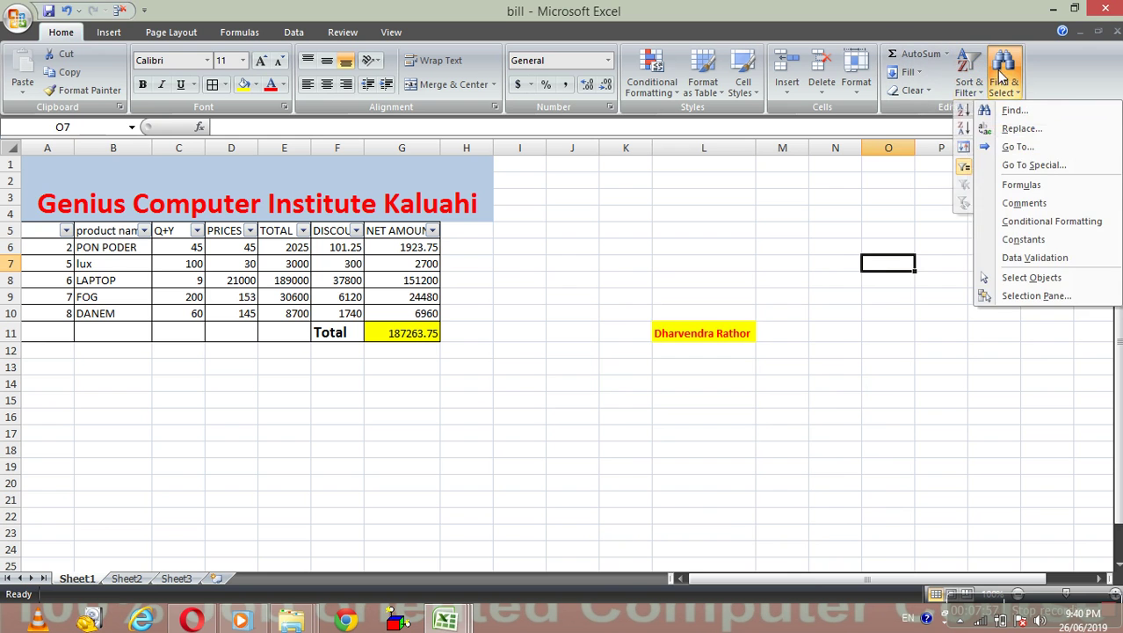
left_click(1019, 147)
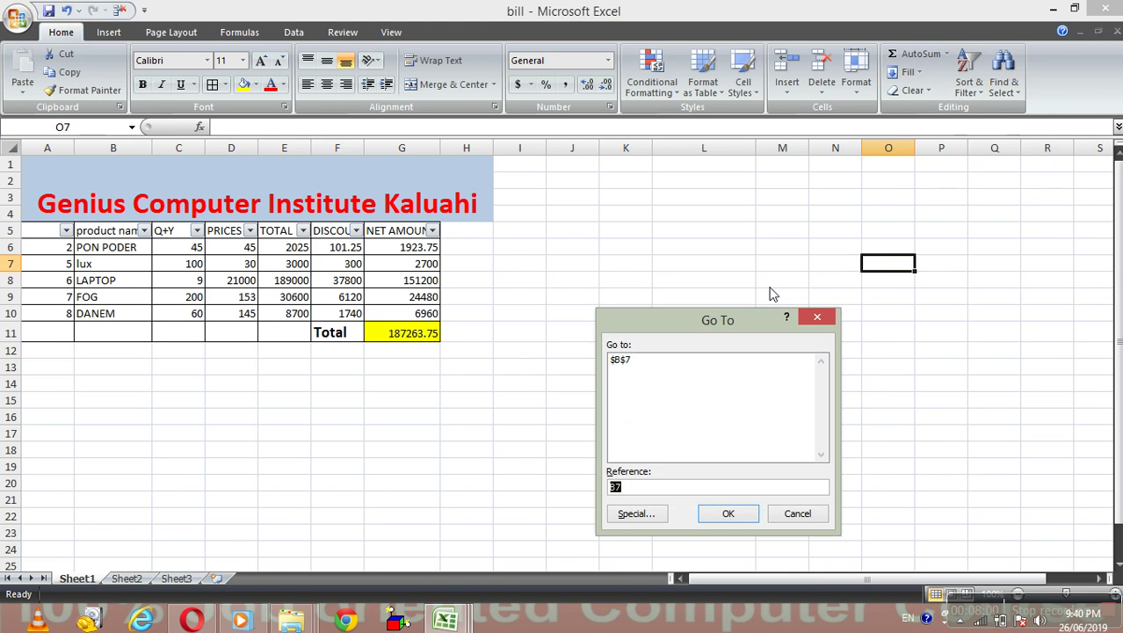
type("b9")
key("Return")
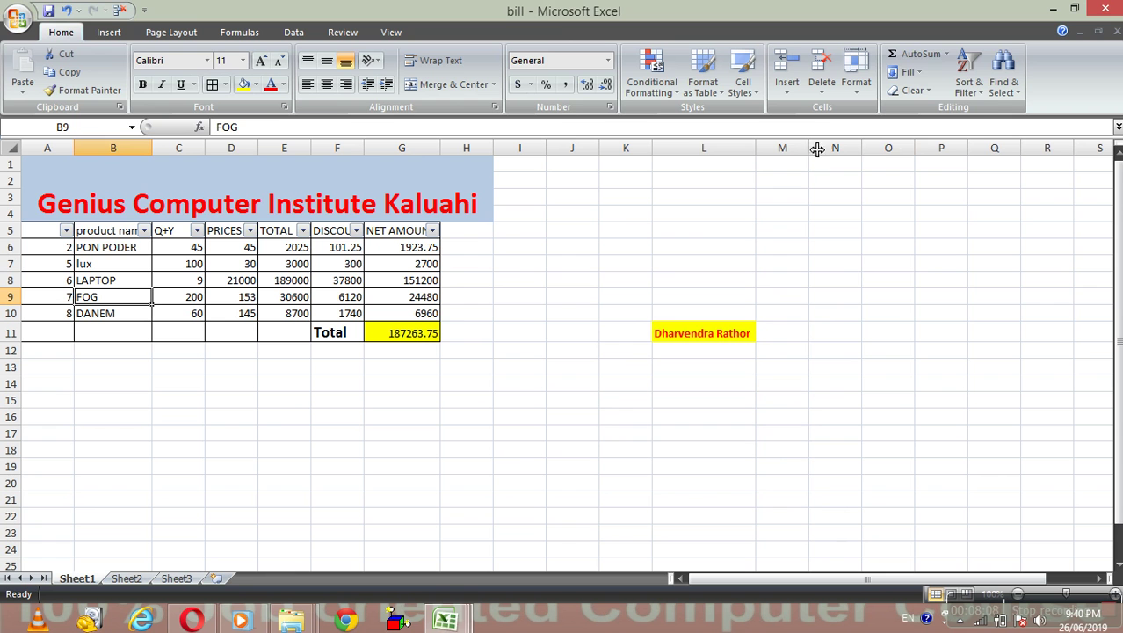
left_click(1002, 86)
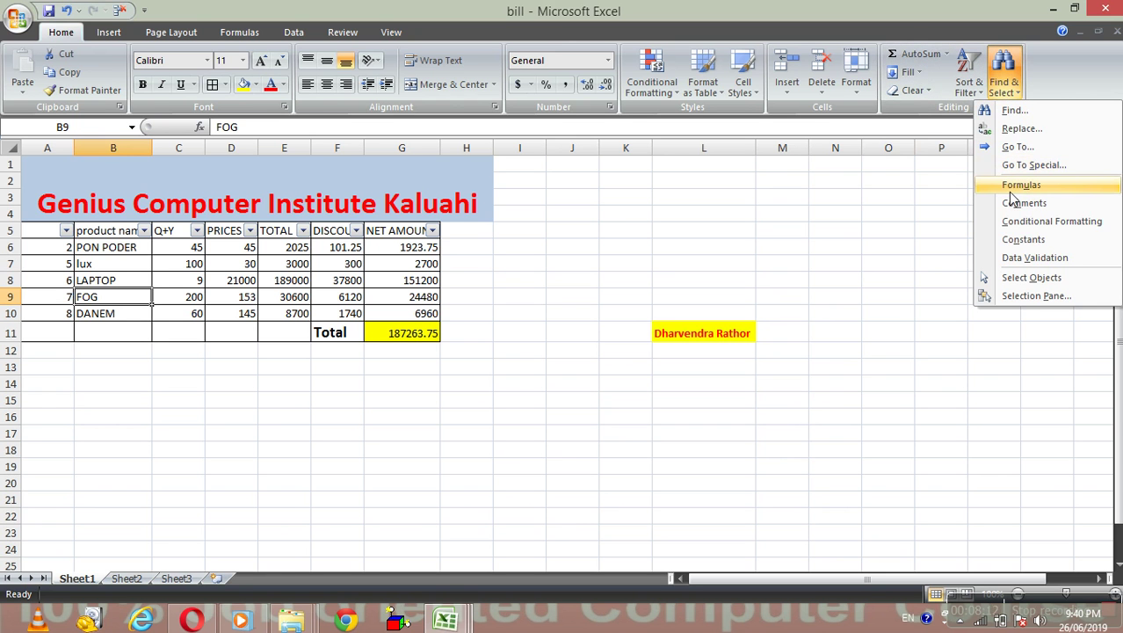
Select all formula cells in the table with Find & Select > Formulas.
left_click(428, 263)
left_click(1003, 84)
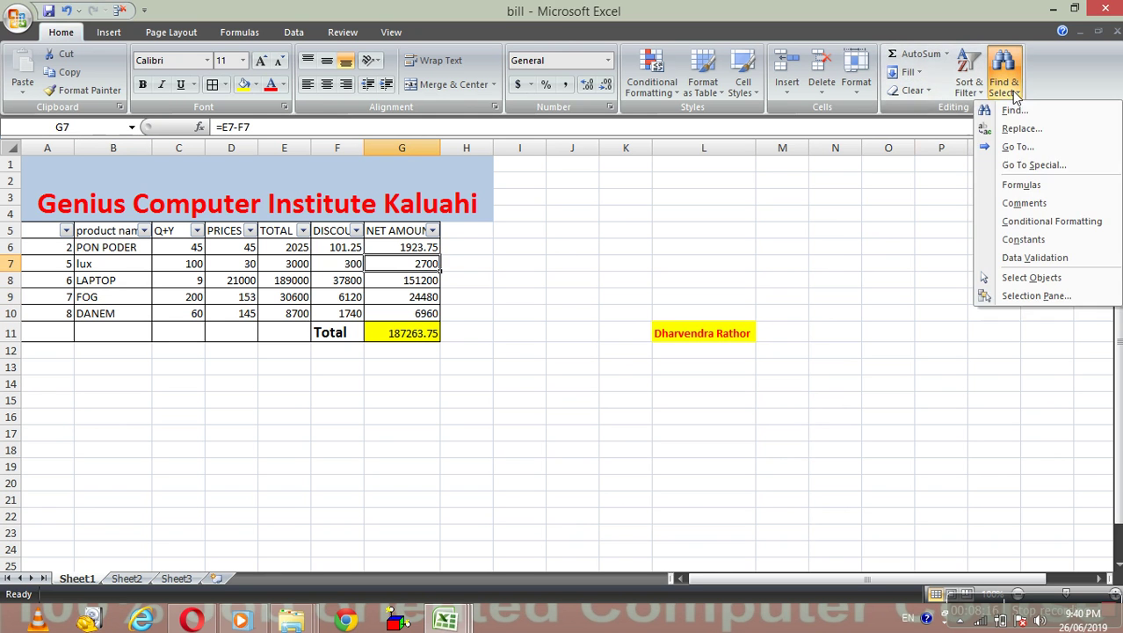
left_click(1022, 184)
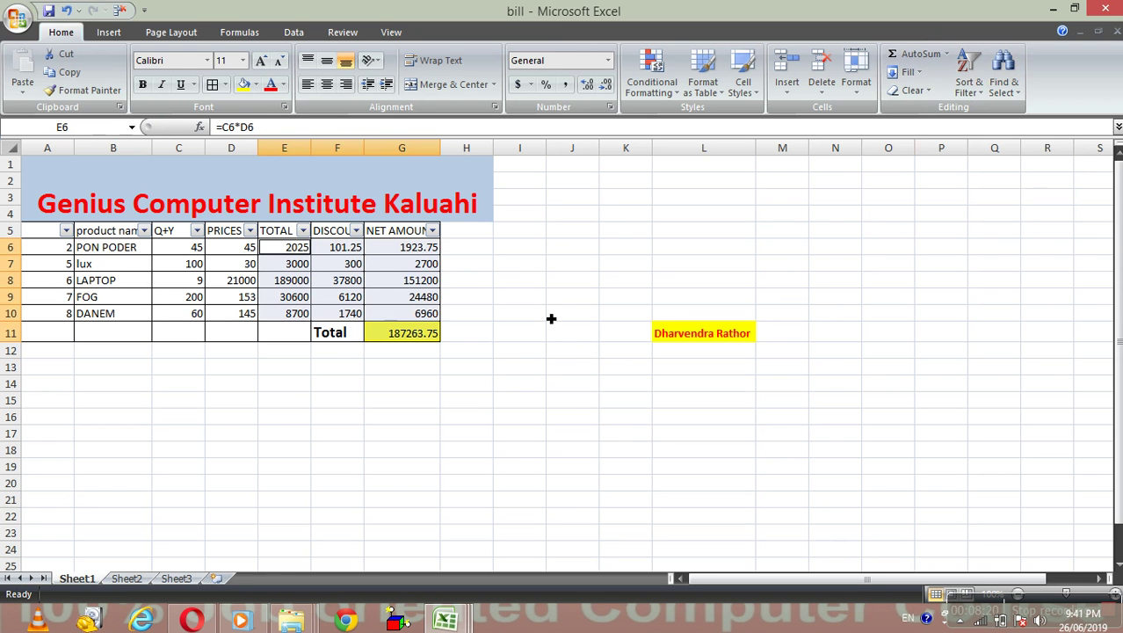
left_click(512, 330)
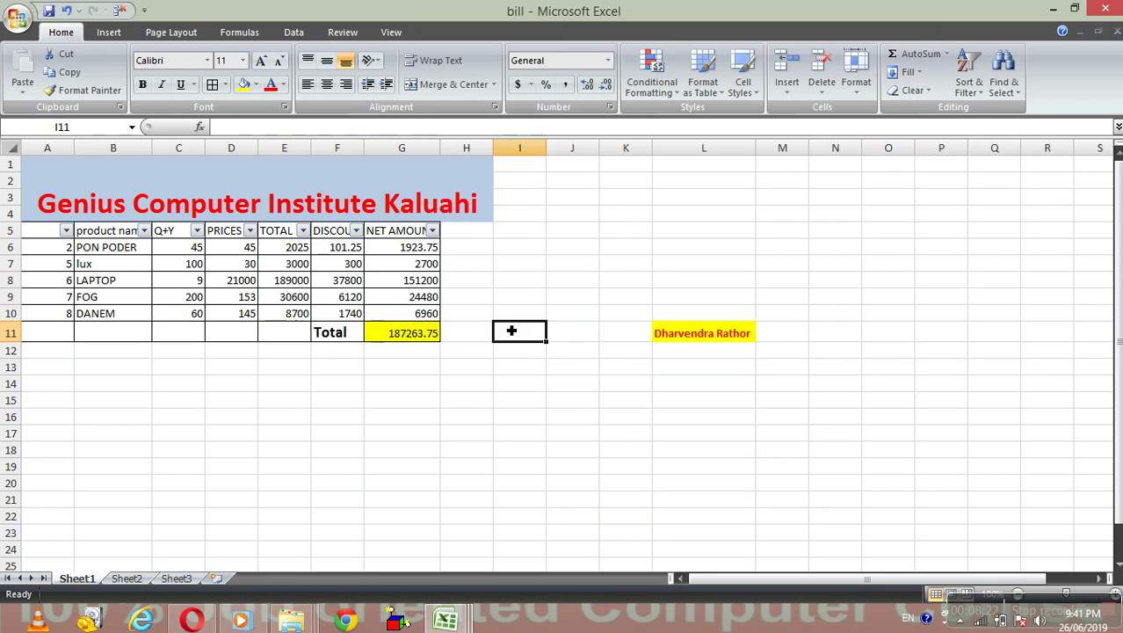
left_click(414, 308)
left_click(622, 384)
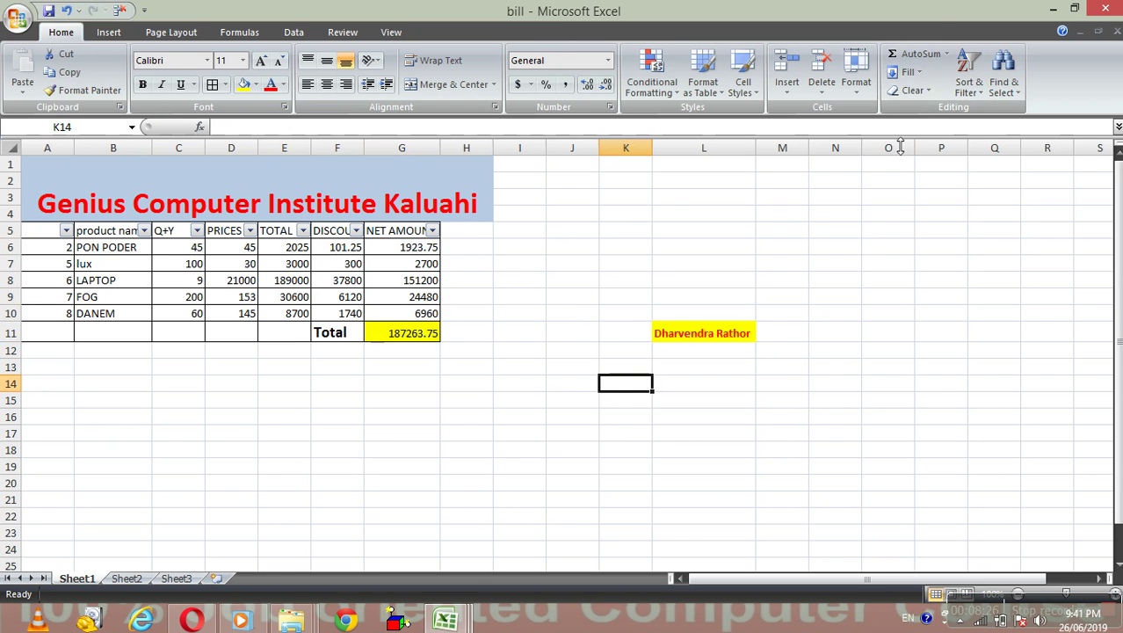
left_click(1002, 88)
left_click(1023, 185)
left_click(615, 399)
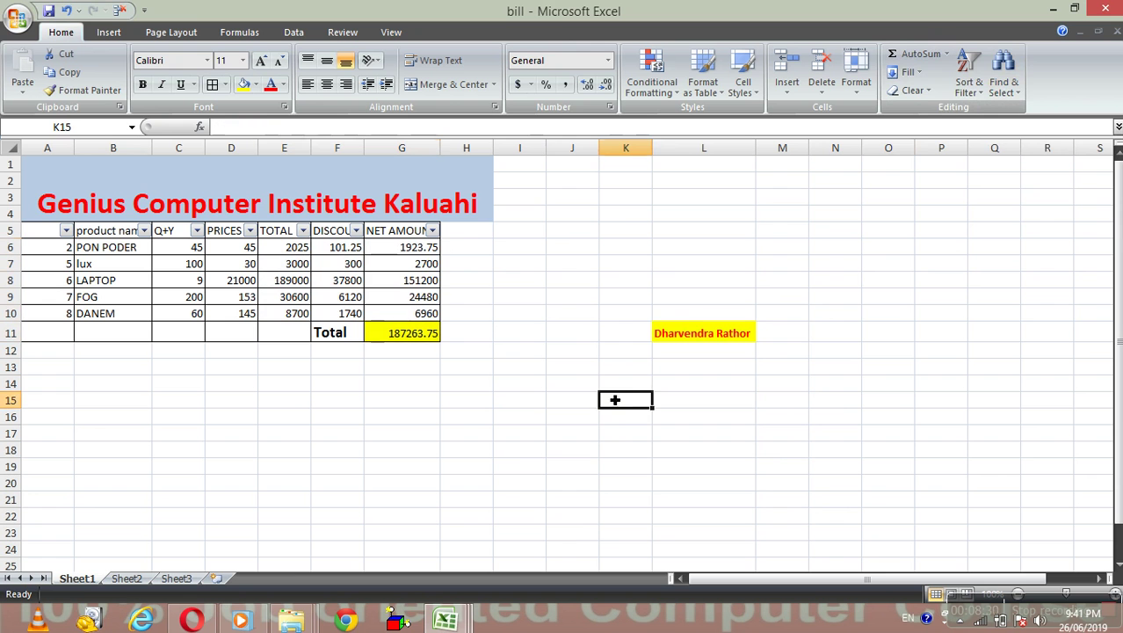
Look for comment cells and dismiss the 'No cells were found' message.
left_click(1010, 92)
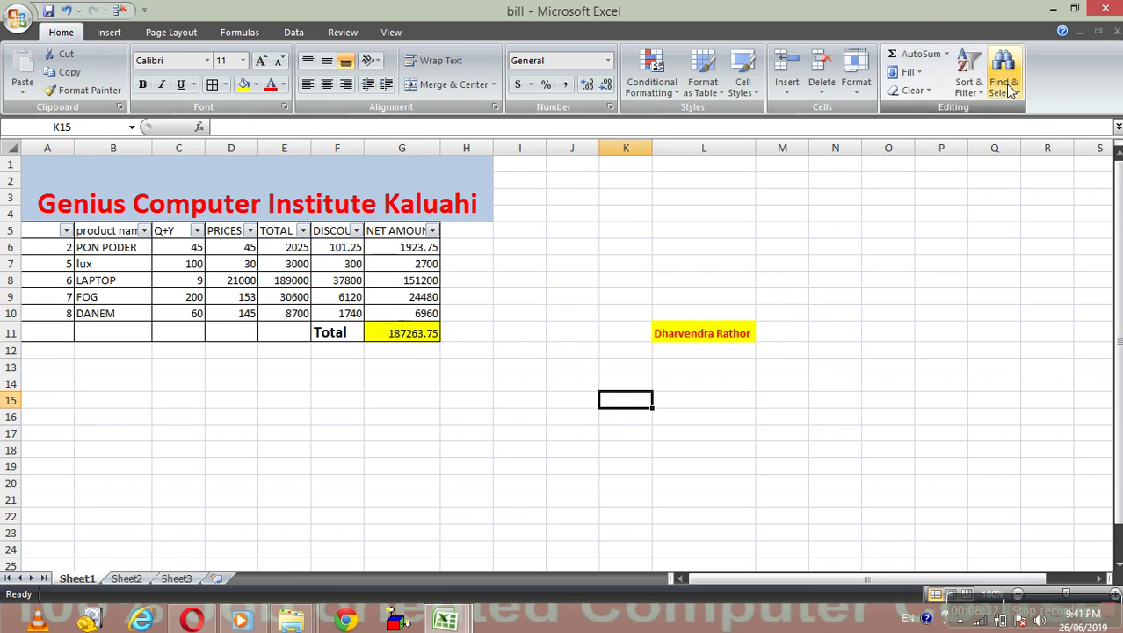
left_click(1028, 203)
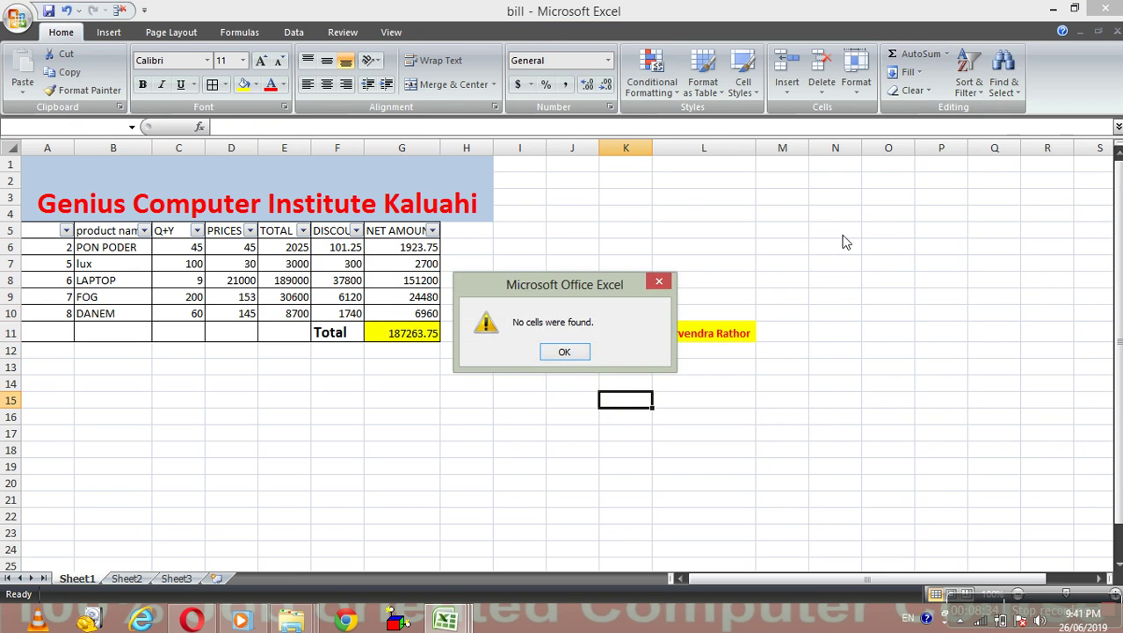
left_click(564, 352)
left_click(342, 35)
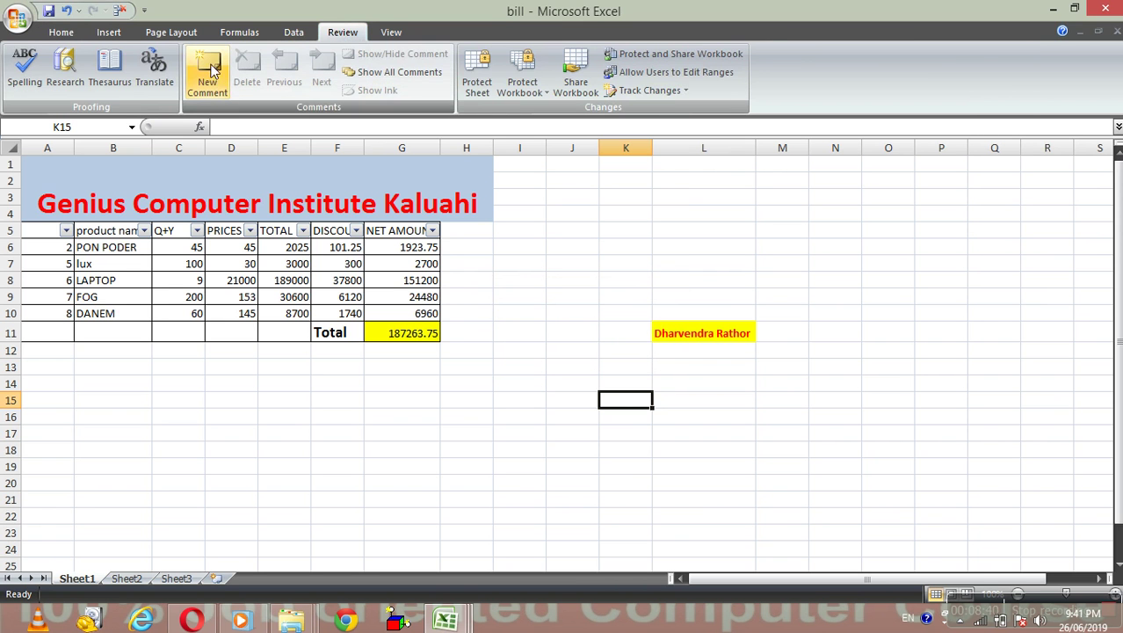
Show the Home tab commands, closing Find & Select without choosing a tool.
left_click(61, 32)
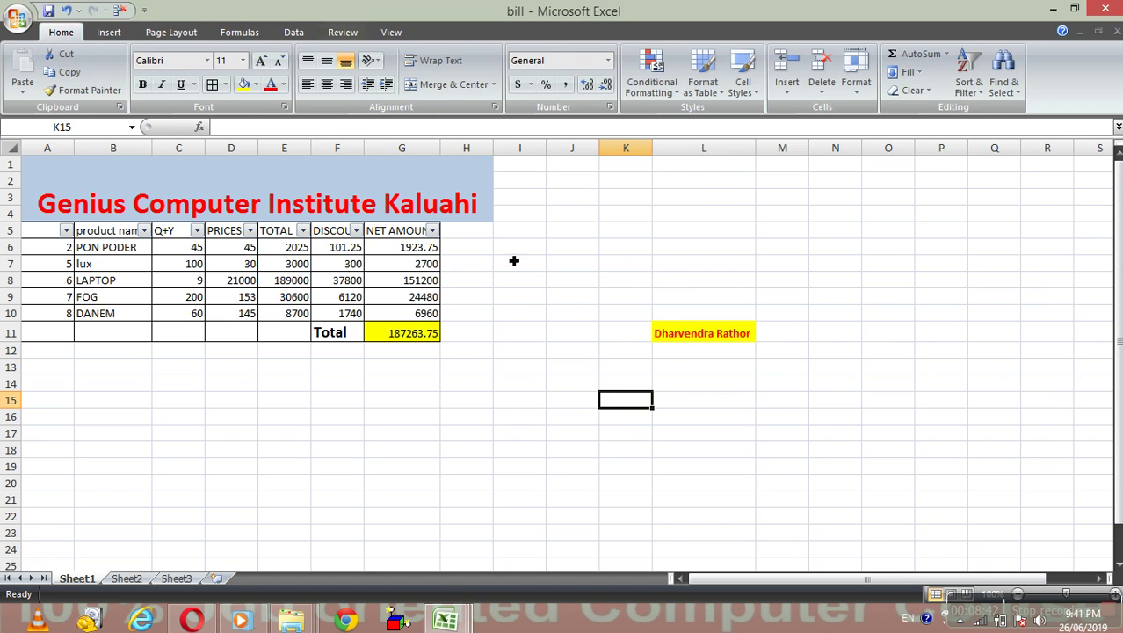
left_click(1012, 92)
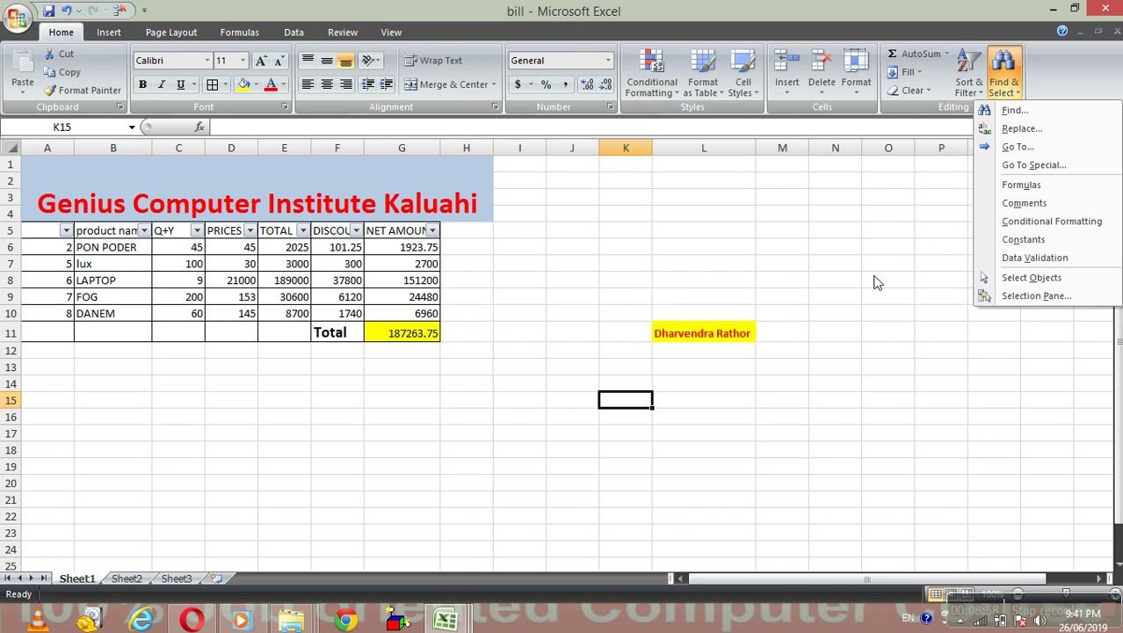
left_click(769, 248)
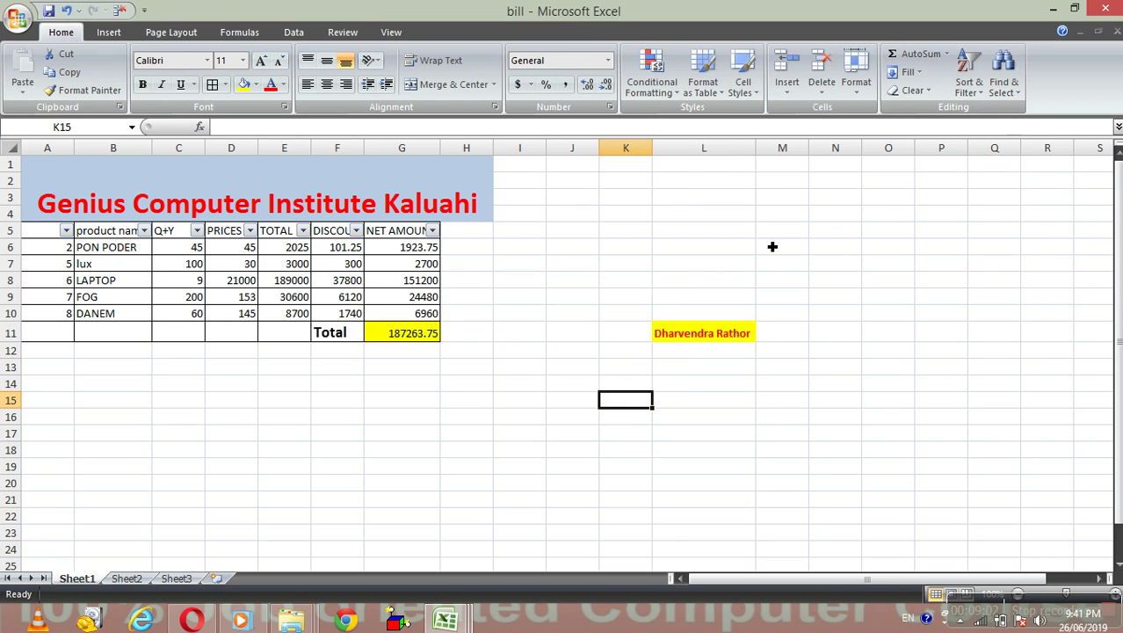